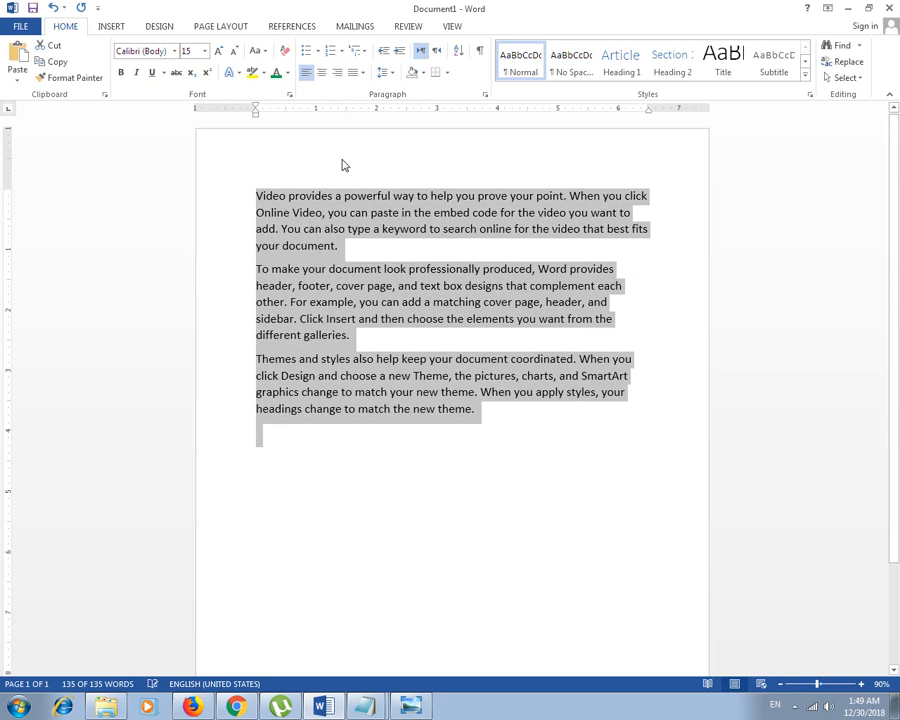
# Insert a new line above the first paragraph and enter the heading "Pakistan" on it
pyautogui.click(343, 165)
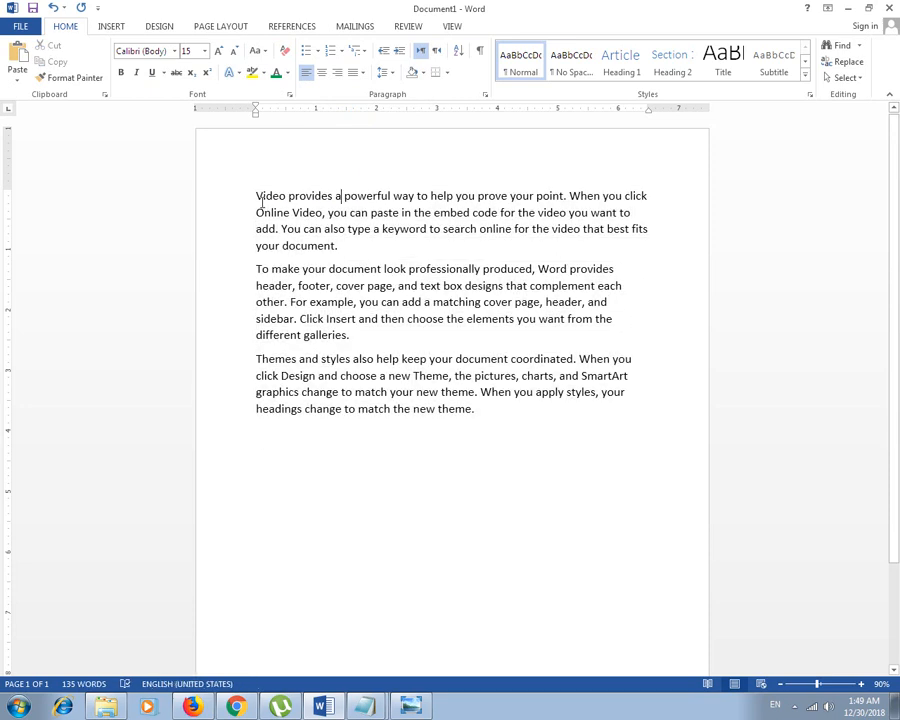
pyautogui.click(249, 195)
pyautogui.press('Return')
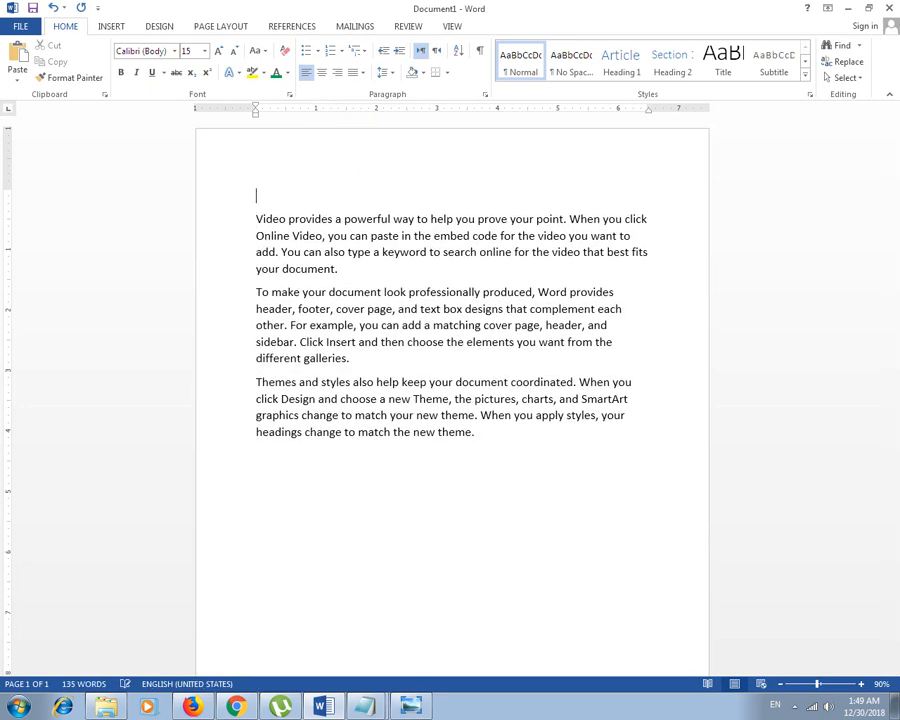
pyautogui.write('pakistan')
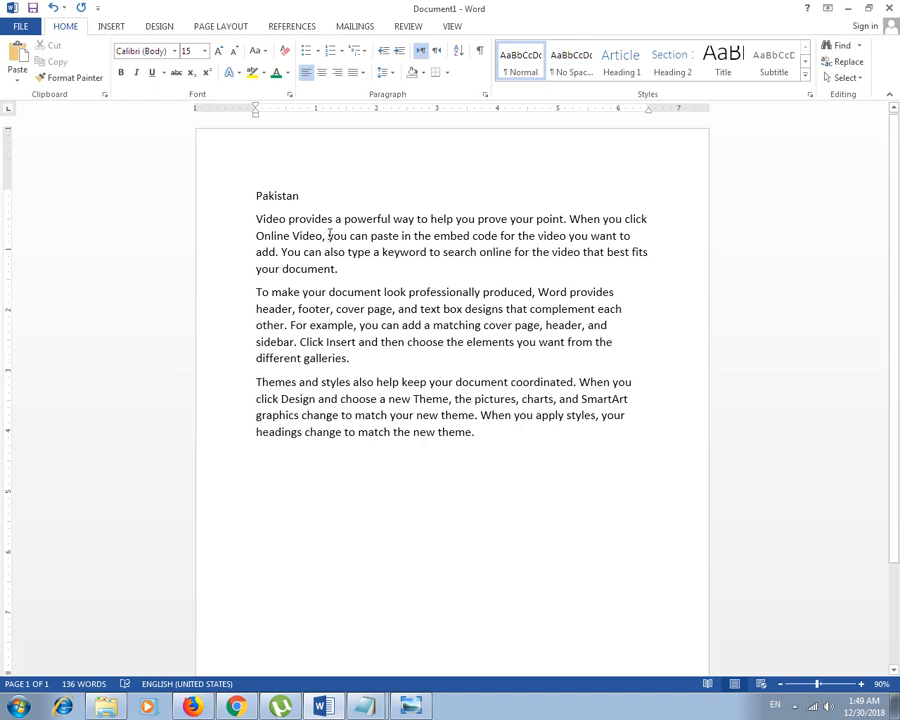
# Center the "Pakistan" heading on the page
pyautogui.click(344, 326)
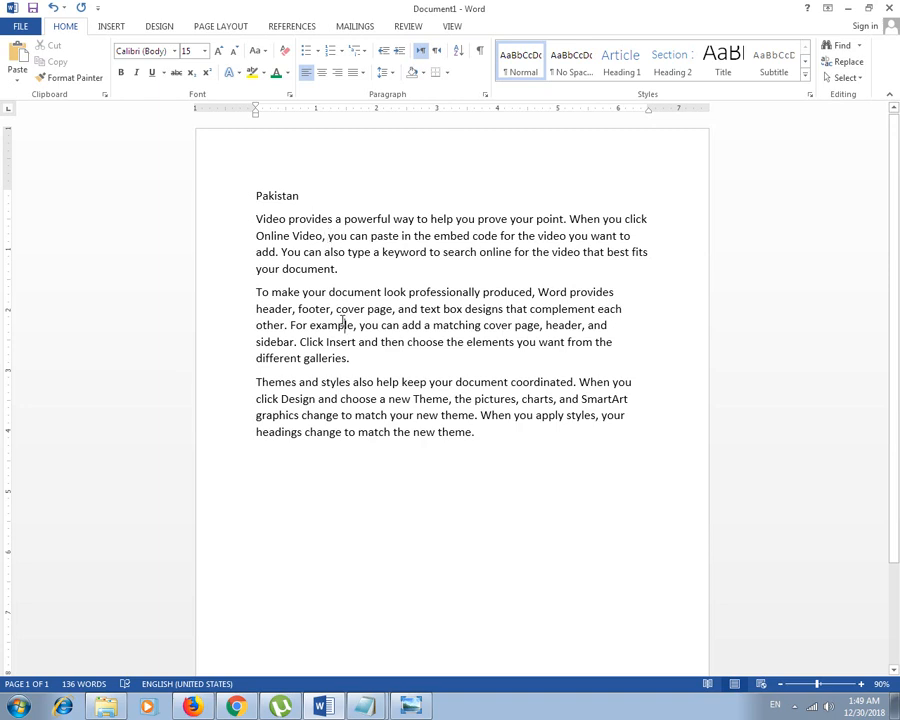
pyautogui.click(352, 382)
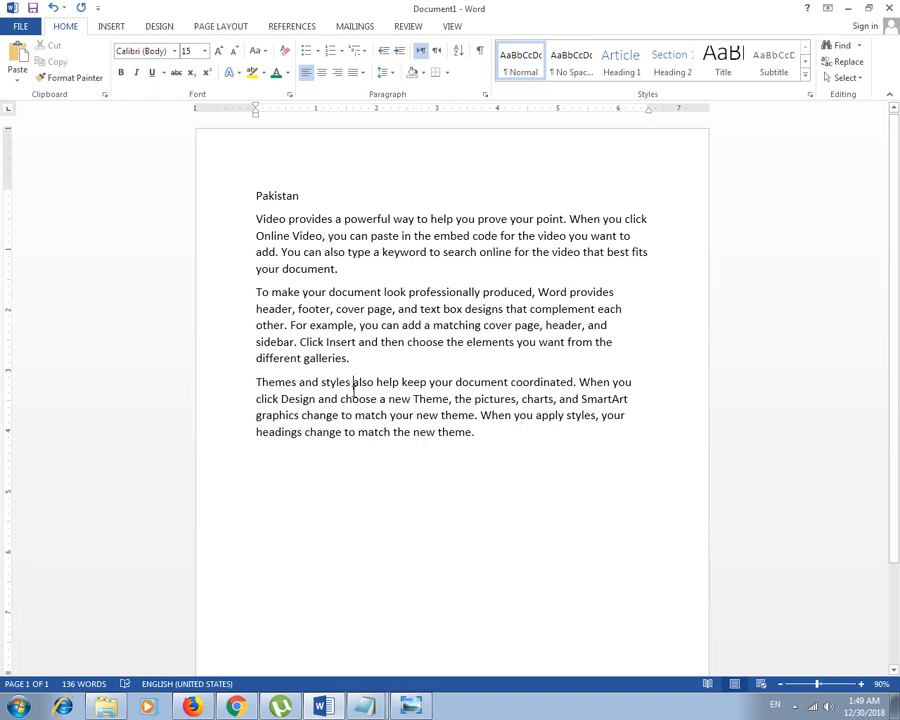
pyautogui.click(295, 194)
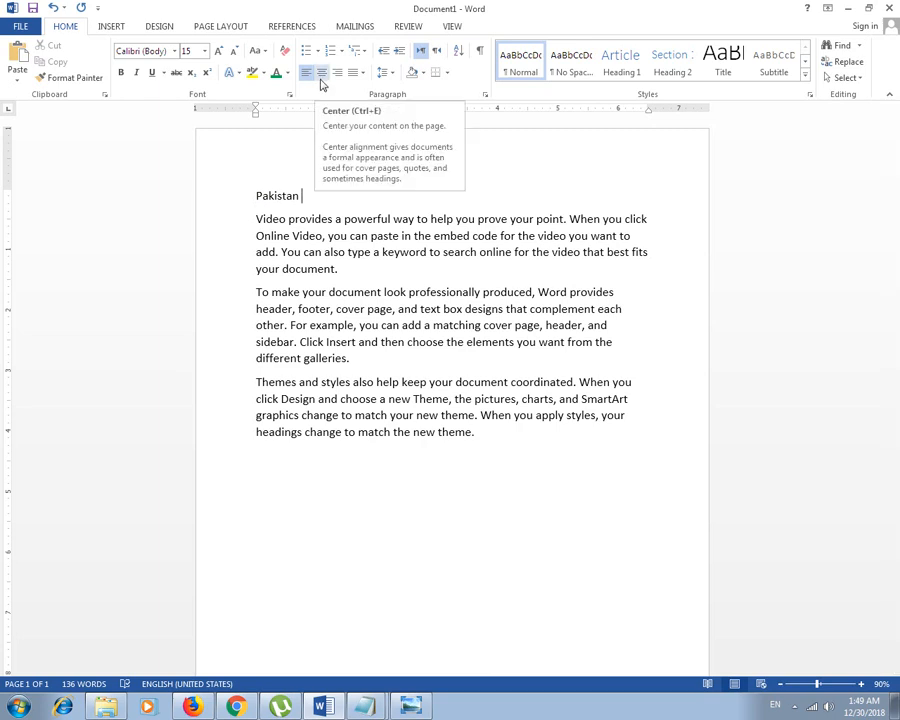
pyautogui.click(322, 73)
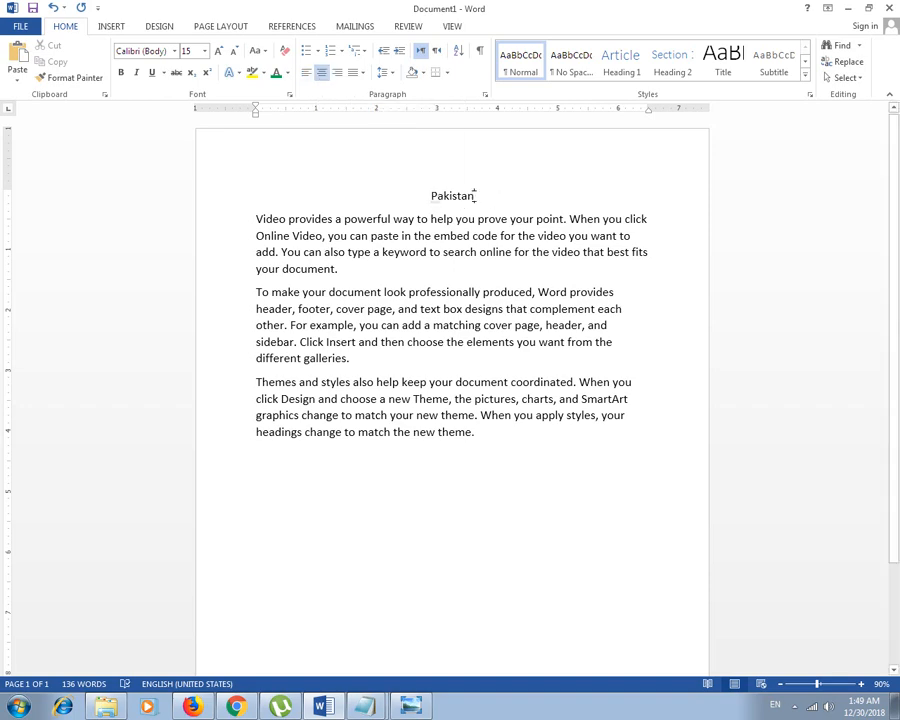
pyautogui.scroll(5, 460, 228)
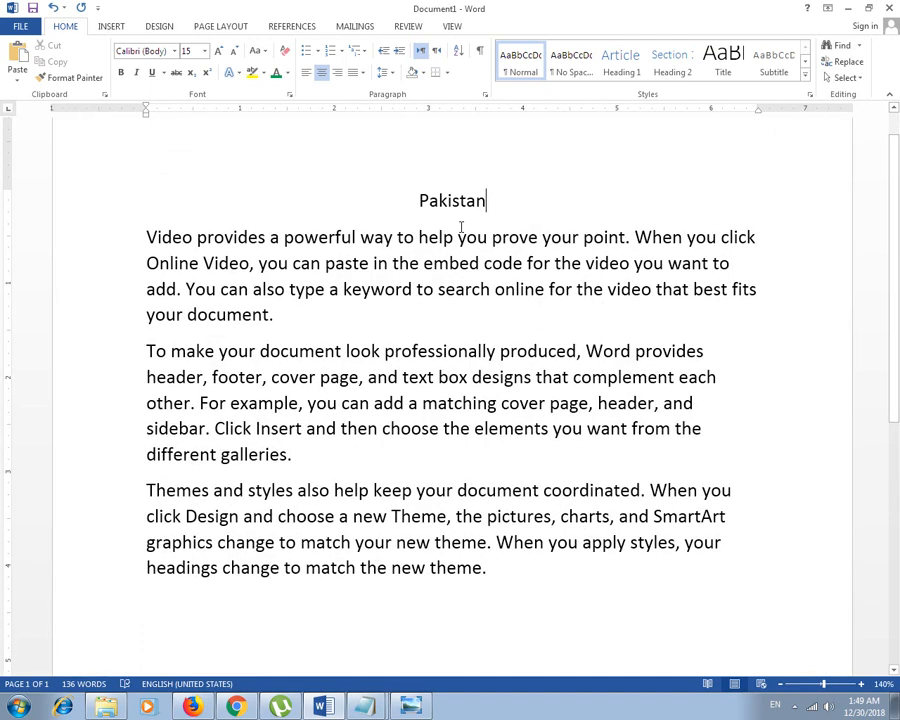
# Try right and left alignment on the "Pakistan" heading, and return it to centered
pyautogui.click(338, 73)
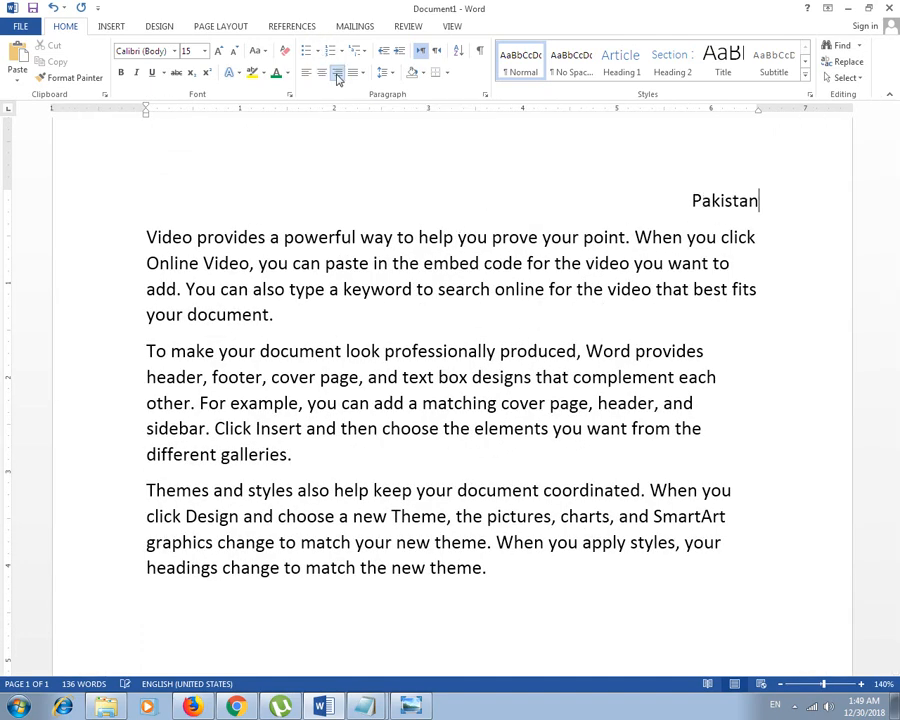
pyautogui.click(308, 74)
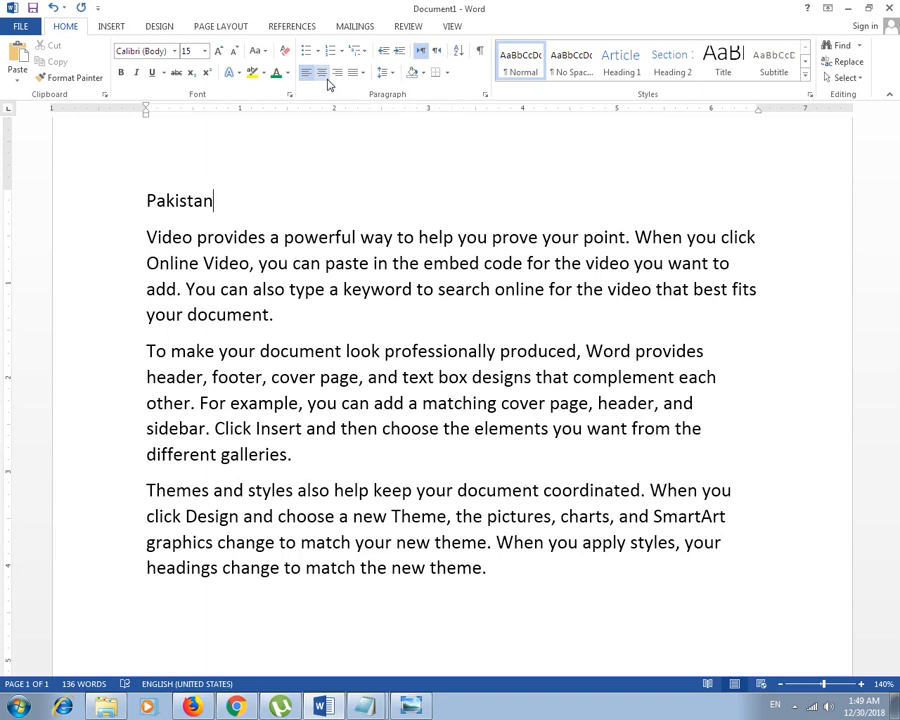
pyautogui.click(322, 73)
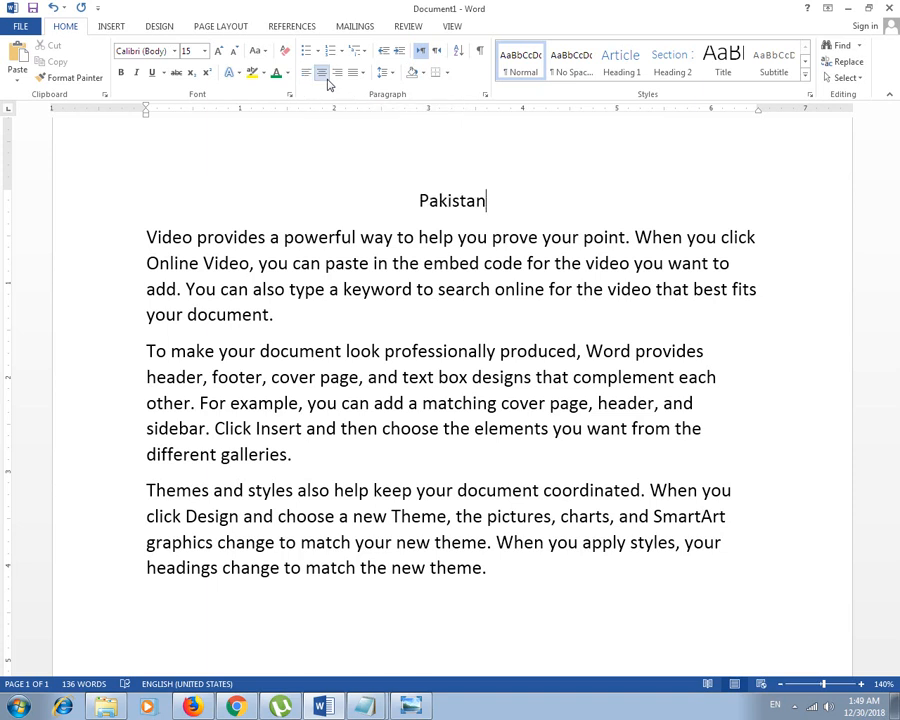
pyautogui.click(327, 80)
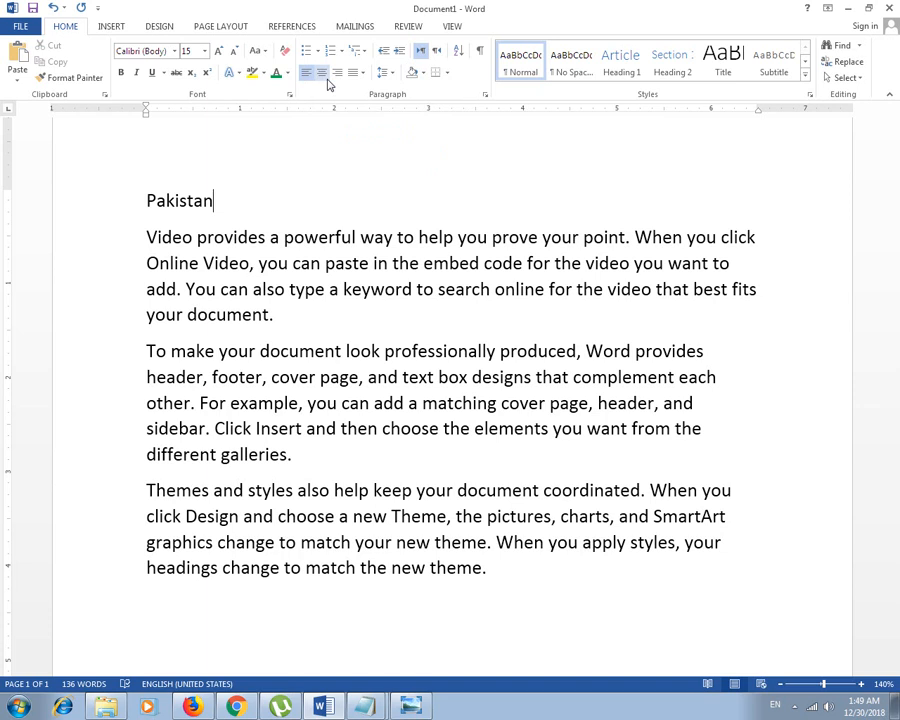
pyautogui.hotkey('ctrl', 'r')
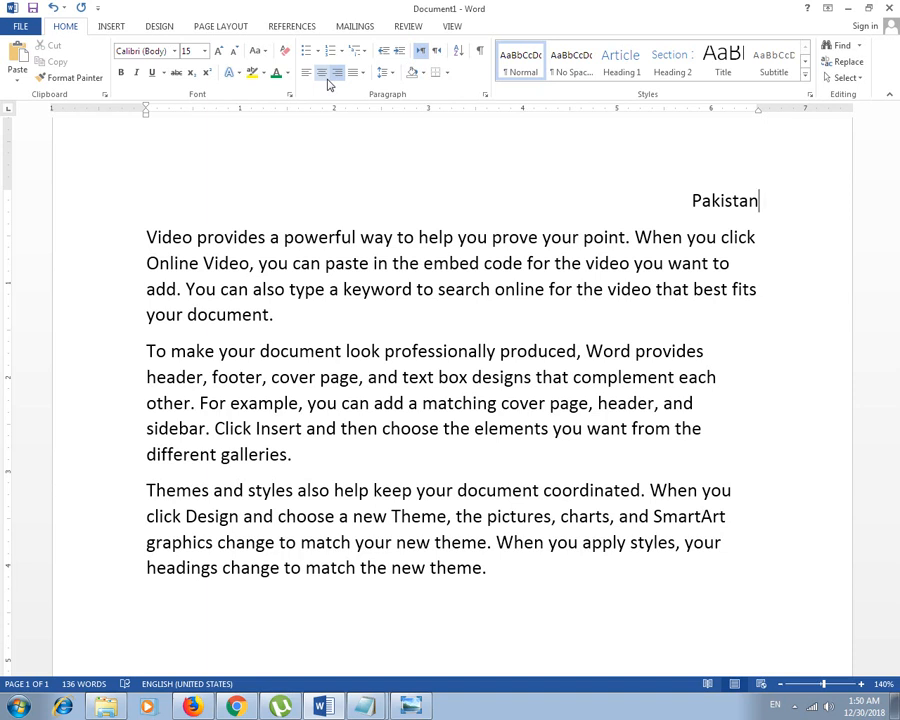
pyautogui.click(327, 80)
pyautogui.click(339, 79)
pyautogui.click(318, 77)
pyautogui.click(308, 78)
pyautogui.click(308, 78)
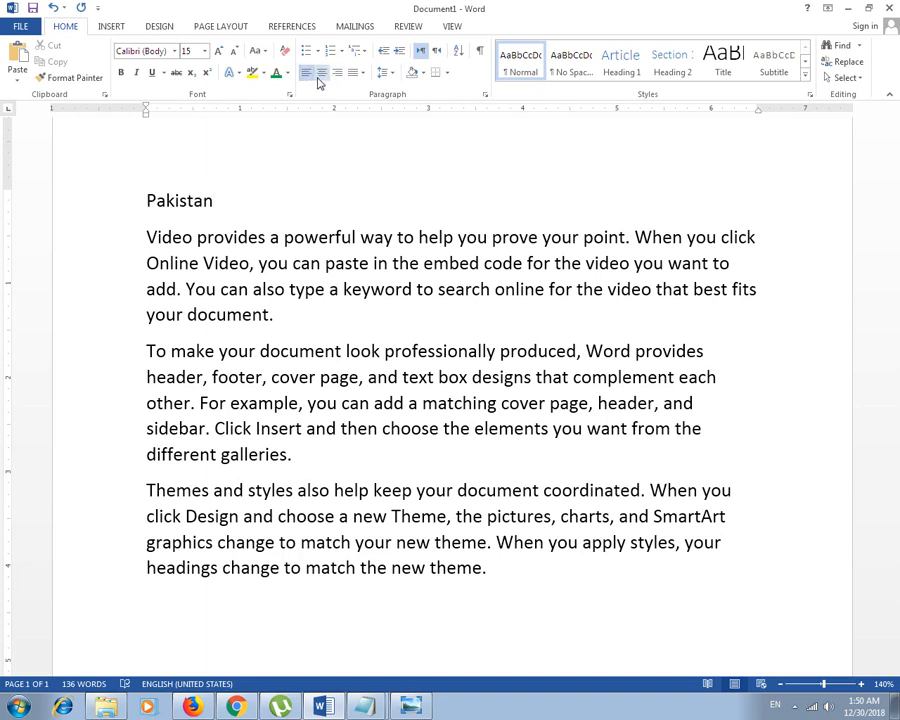
pyautogui.click(321, 72)
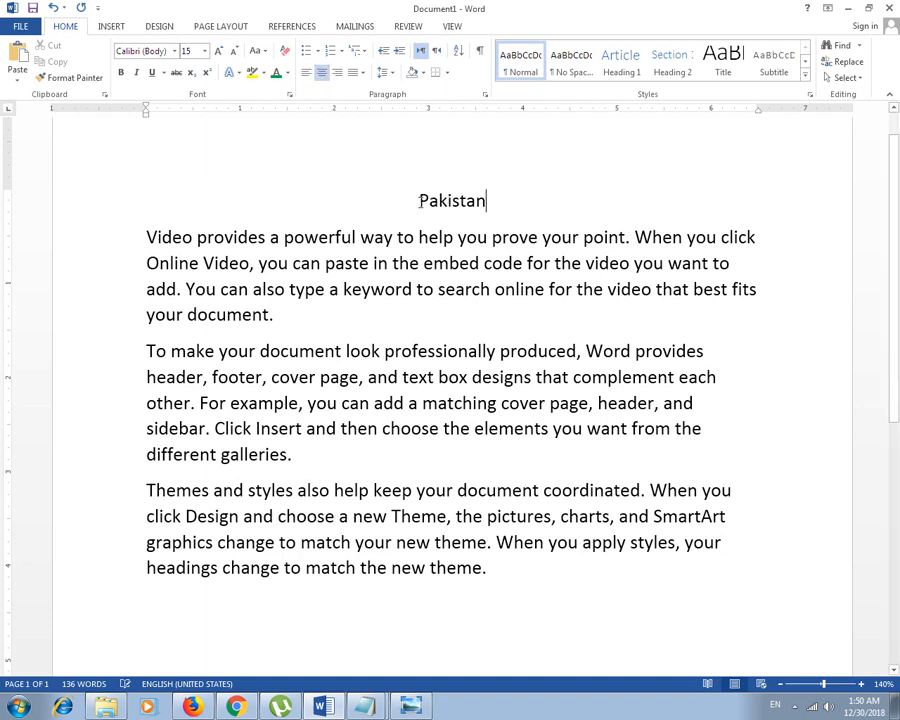
# Make the "Pakistan" heading bold
pyautogui.moveTo(486, 200); pyautogui.dragTo(418, 200)
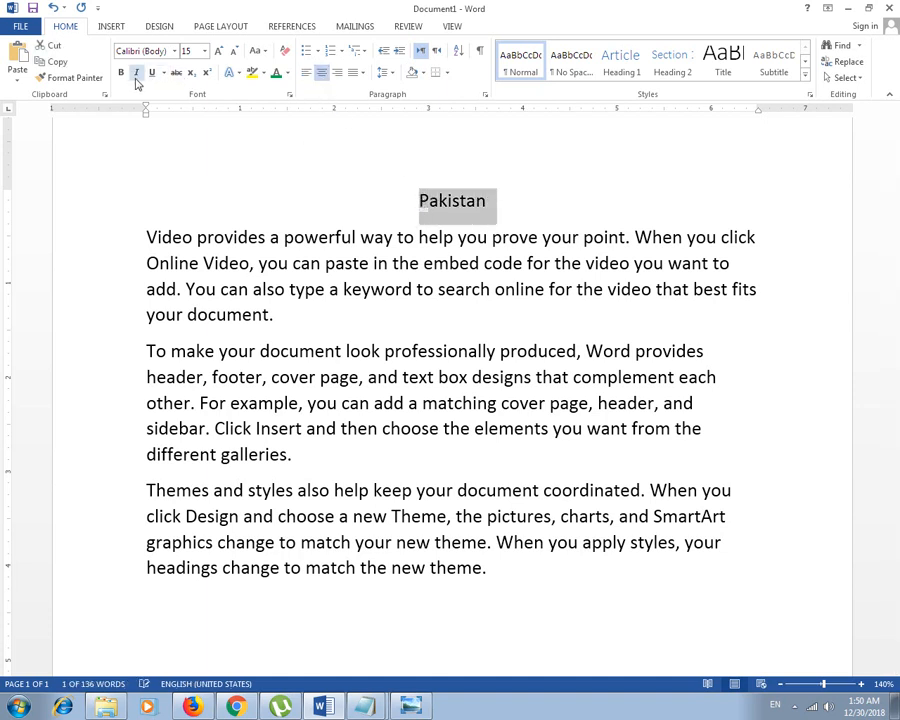
pyautogui.click(121, 72)
pyautogui.click(381, 210)
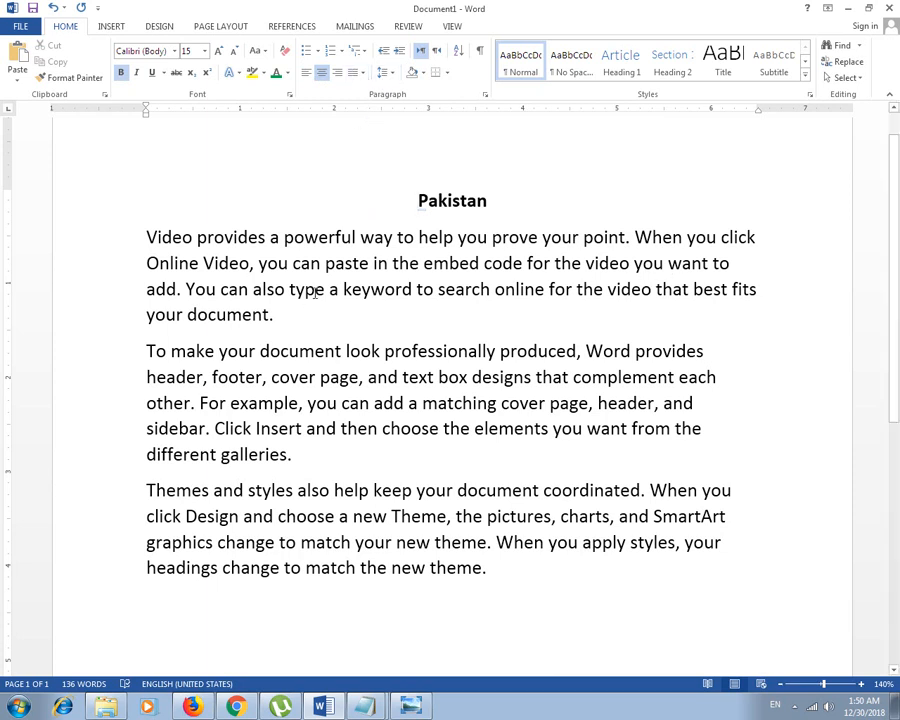
# Apply Justify alignment to the whole first paragraph, starting "Video provides"
pyautogui.click(147, 237)
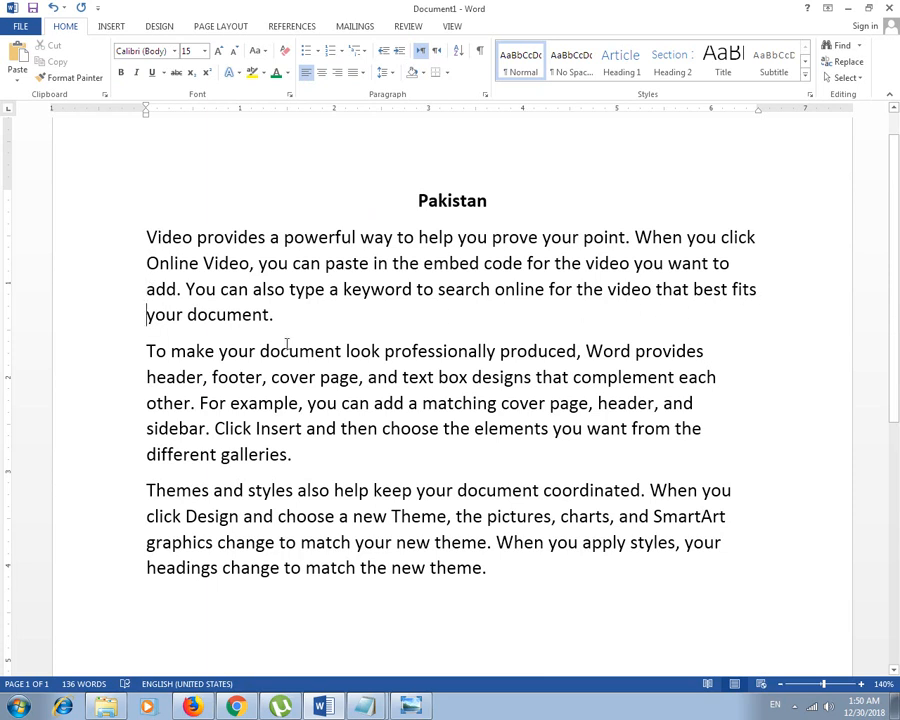
pyautogui.moveTo(146, 237); pyautogui.dragTo(278, 313)
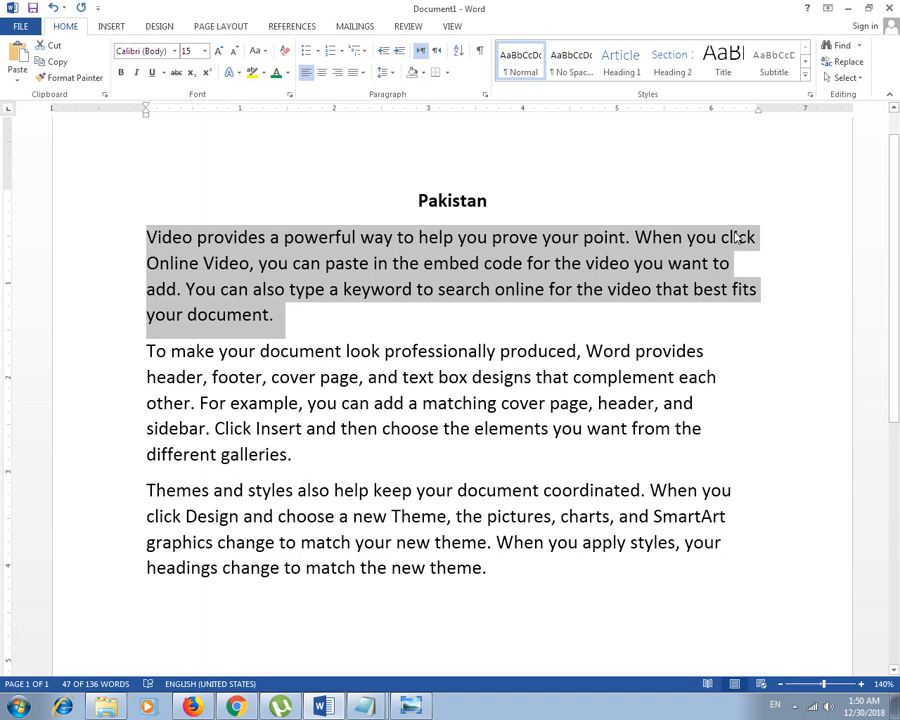
pyautogui.click(351, 78)
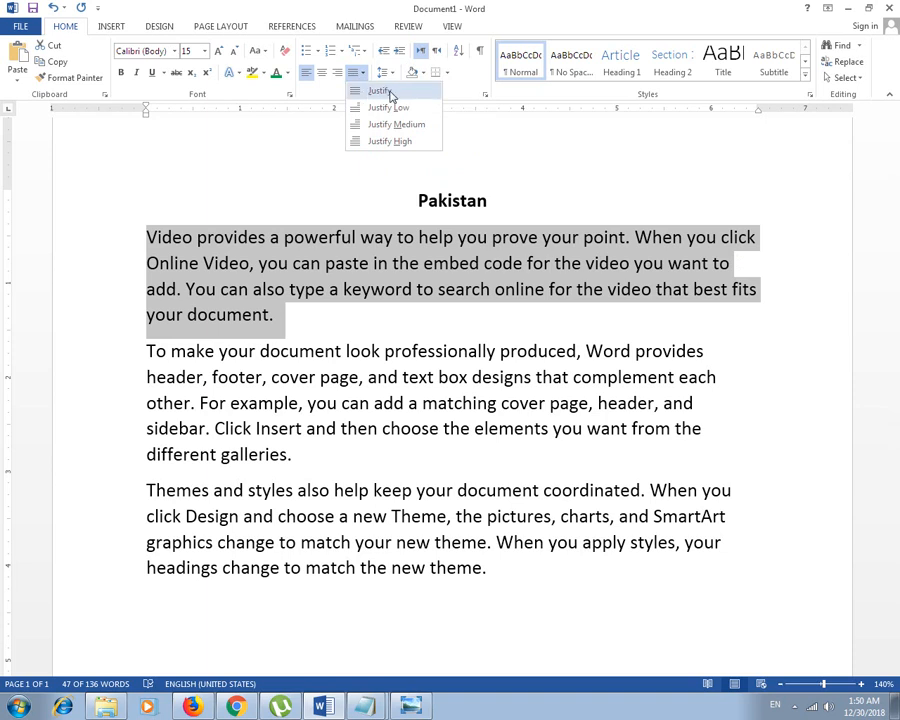
pyautogui.click(390, 96)
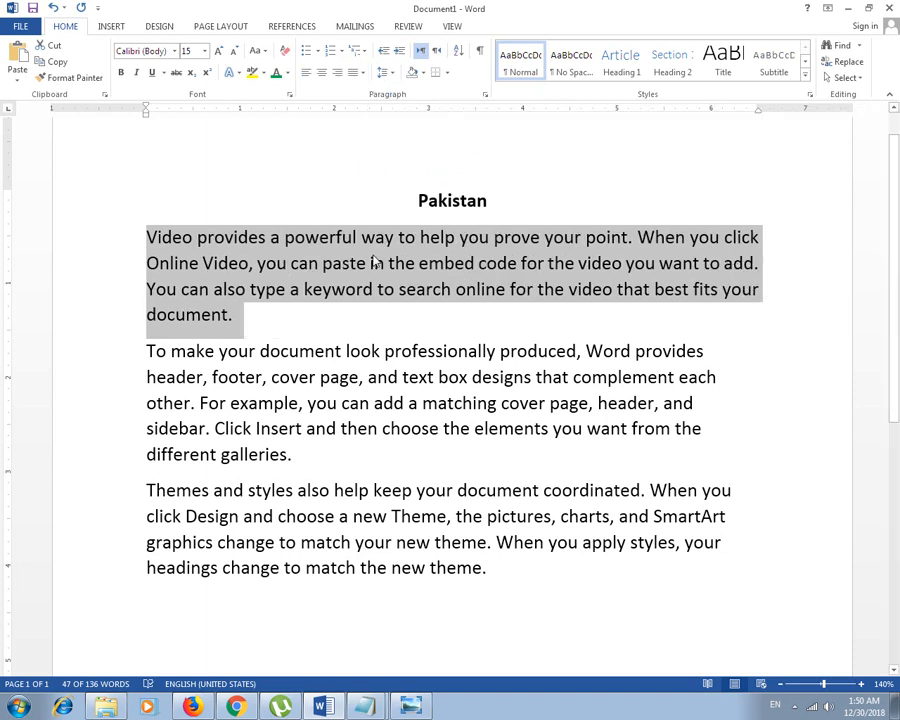
# Justify the whole second paragraph, starting "To make your document"
pyautogui.click(177, 376)
pyautogui.moveTo(145, 352); pyautogui.dragTo(313, 464)
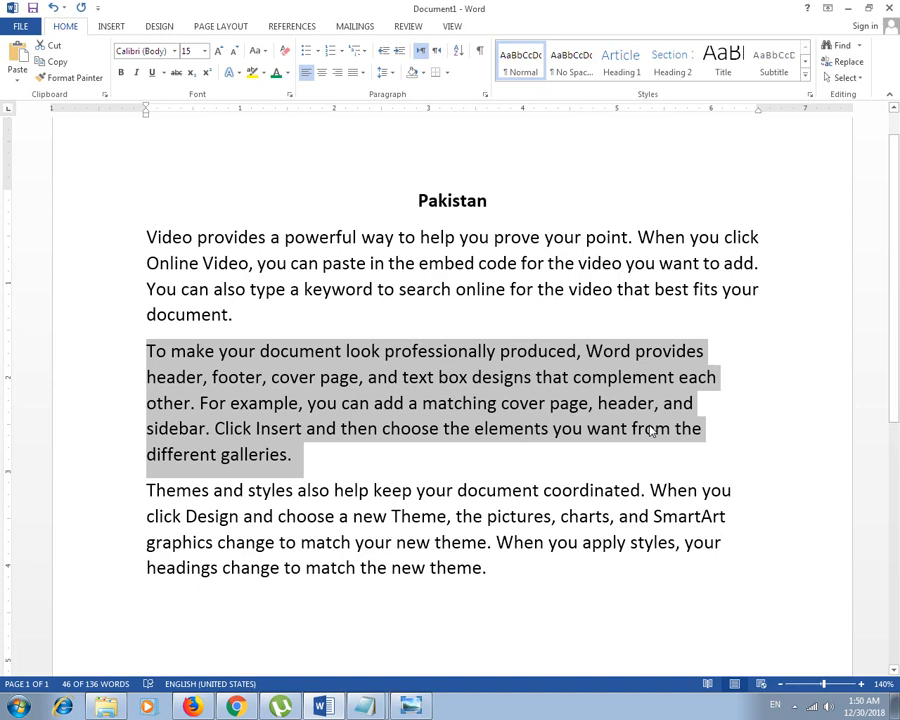
pyautogui.hotkey('ctrl', 'j')
pyautogui.click(758, 436)
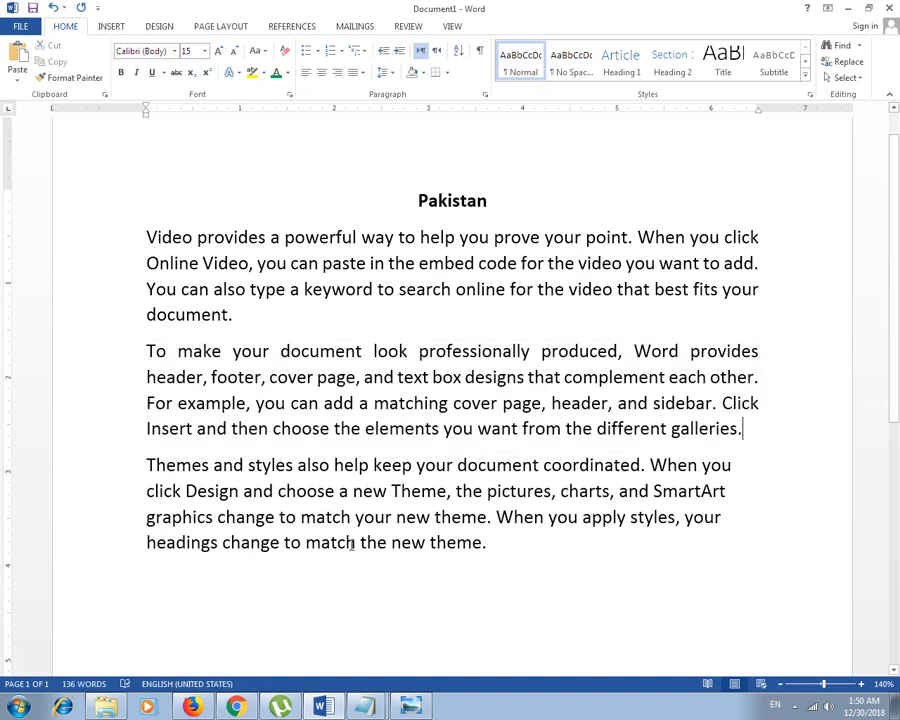
# Try Justify High, Justify Medium and Justify Low on the second paragraph, and set it back to plain Justify
pyautogui.moveTo(148, 351); pyautogui.dragTo(700, 449)
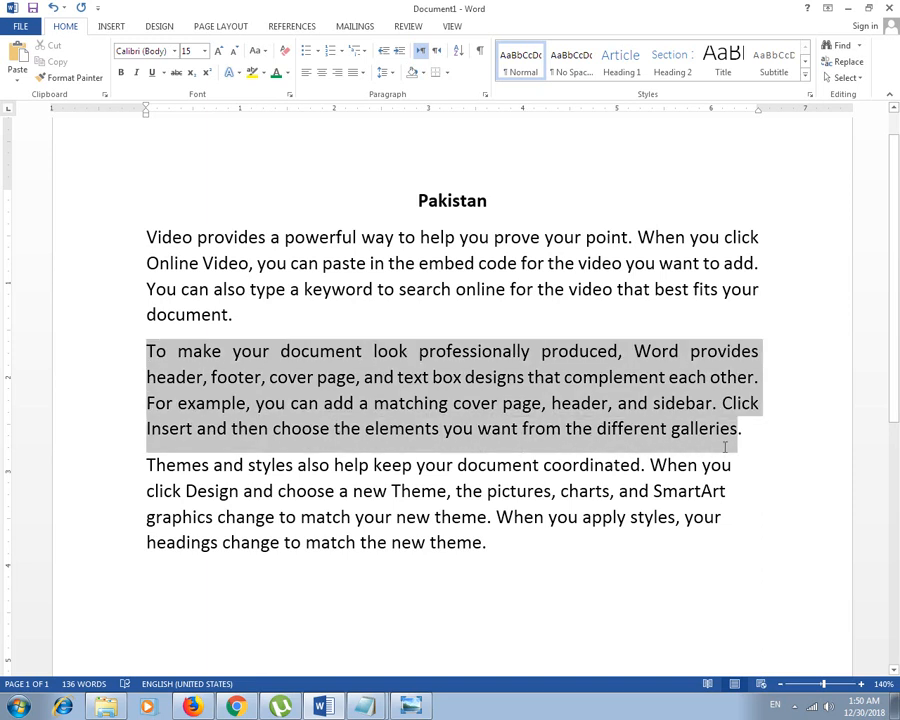
pyautogui.click(363, 73)
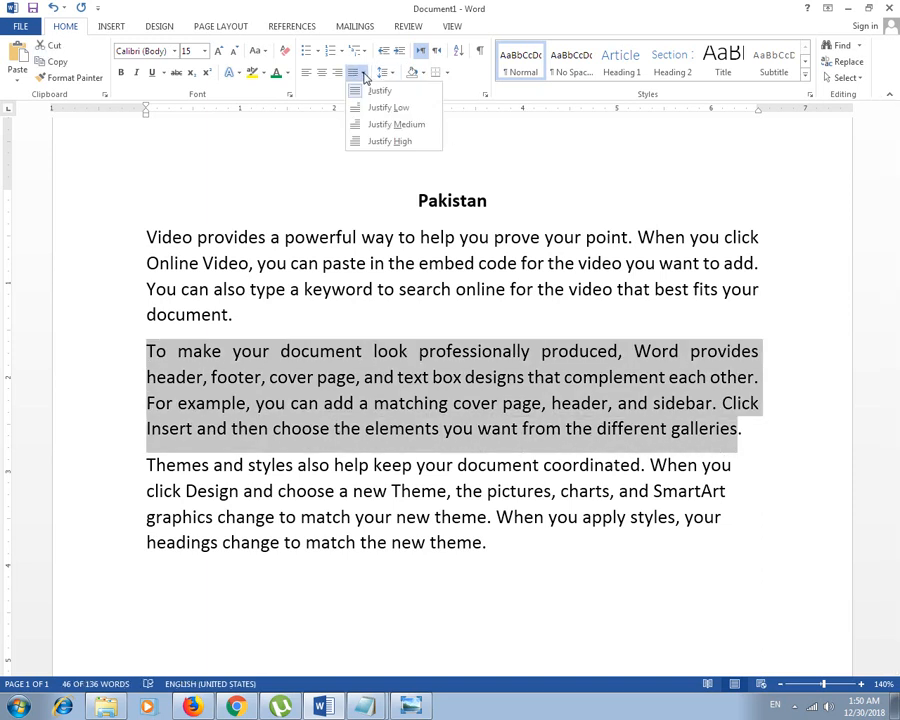
pyautogui.click(396, 140)
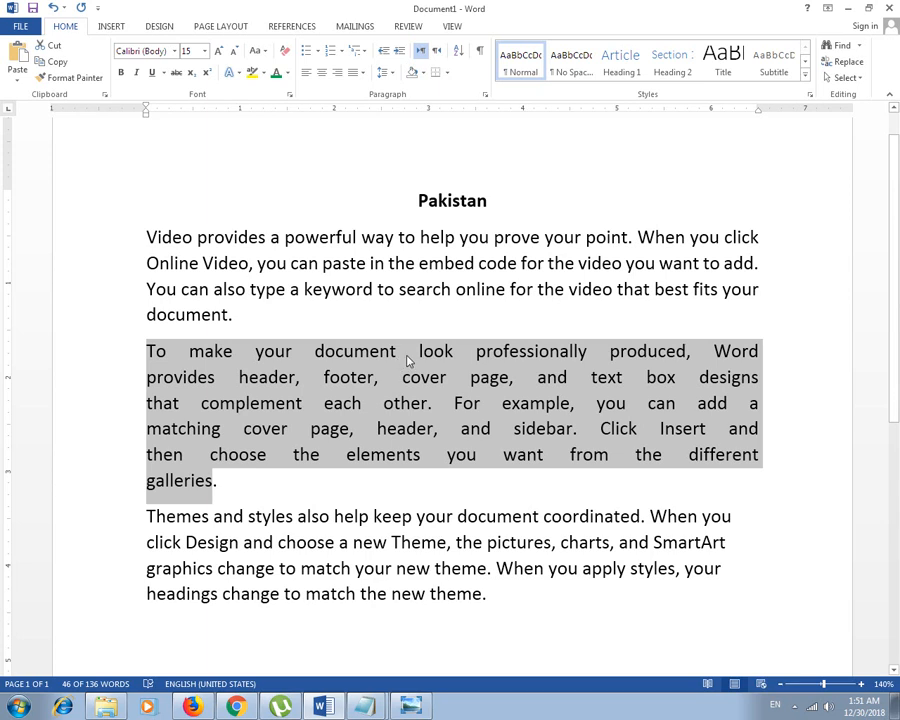
pyautogui.click(360, 76)
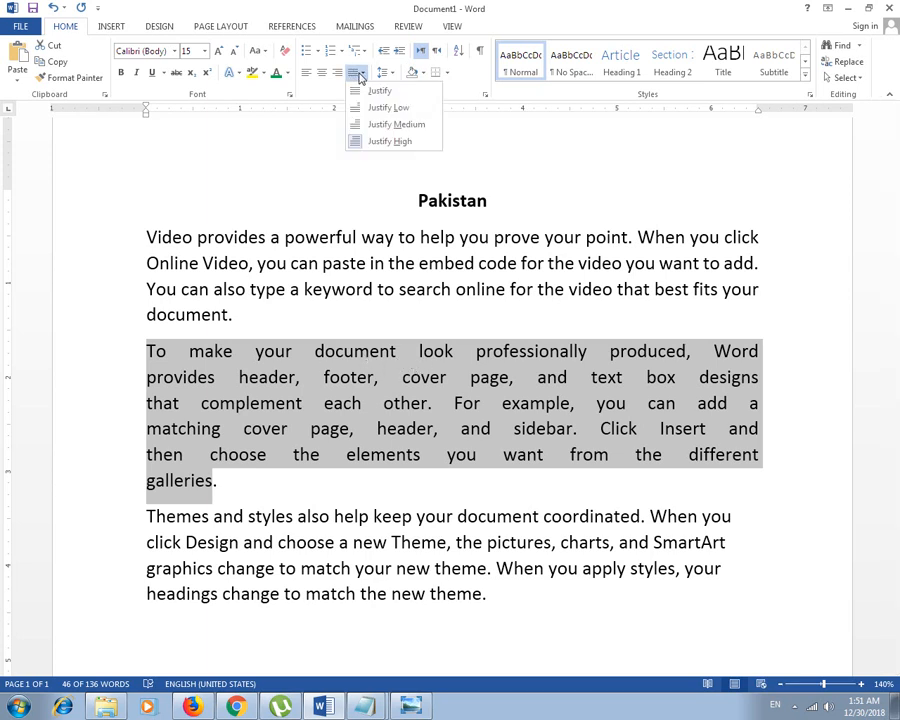
pyautogui.click(375, 124)
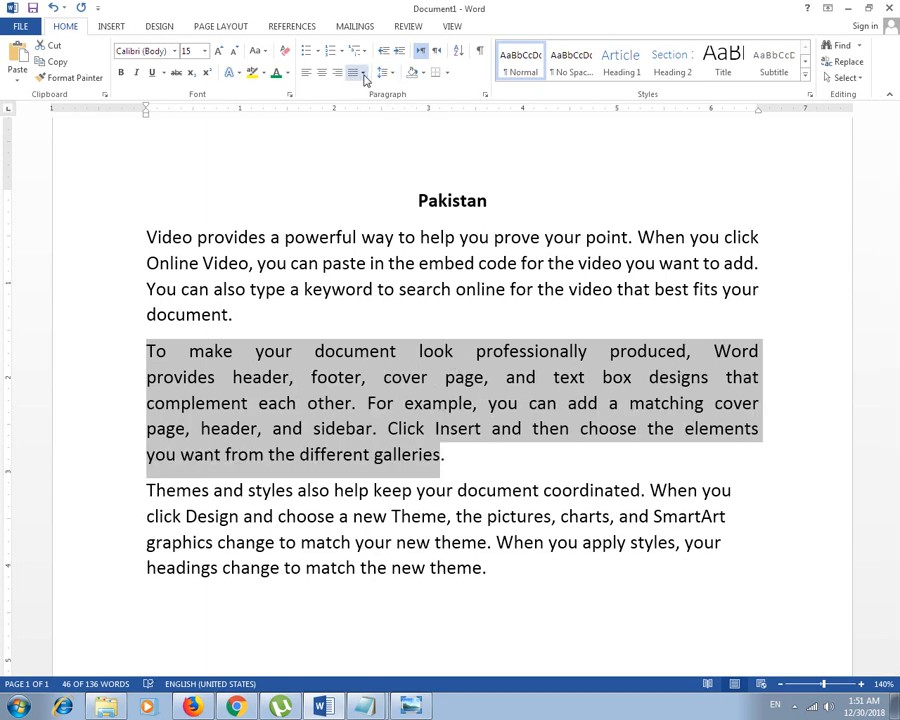
pyautogui.click(364, 77)
pyautogui.click(378, 109)
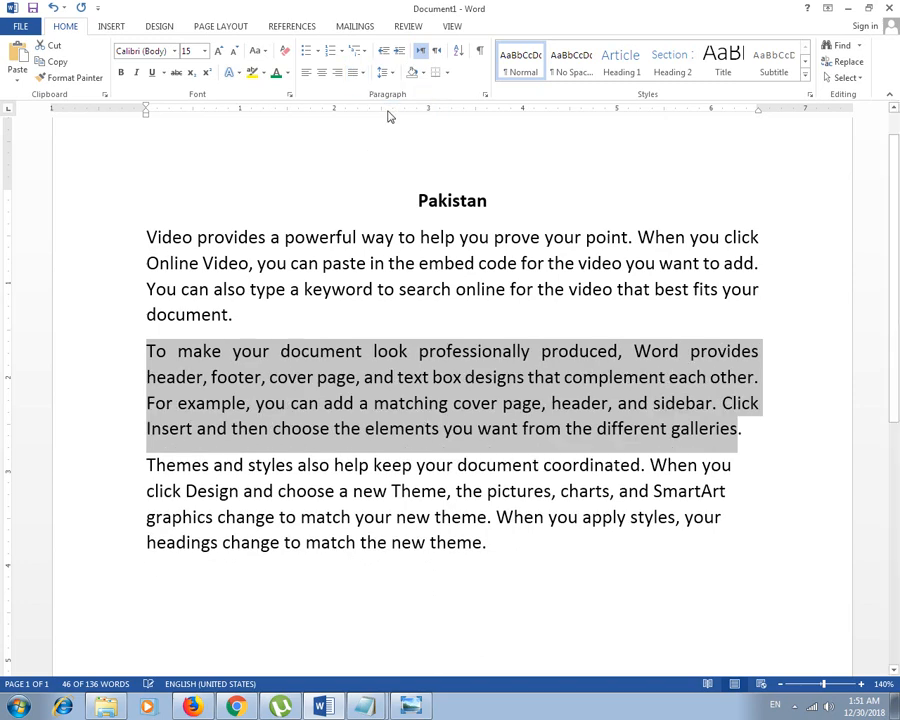
pyautogui.click(358, 73)
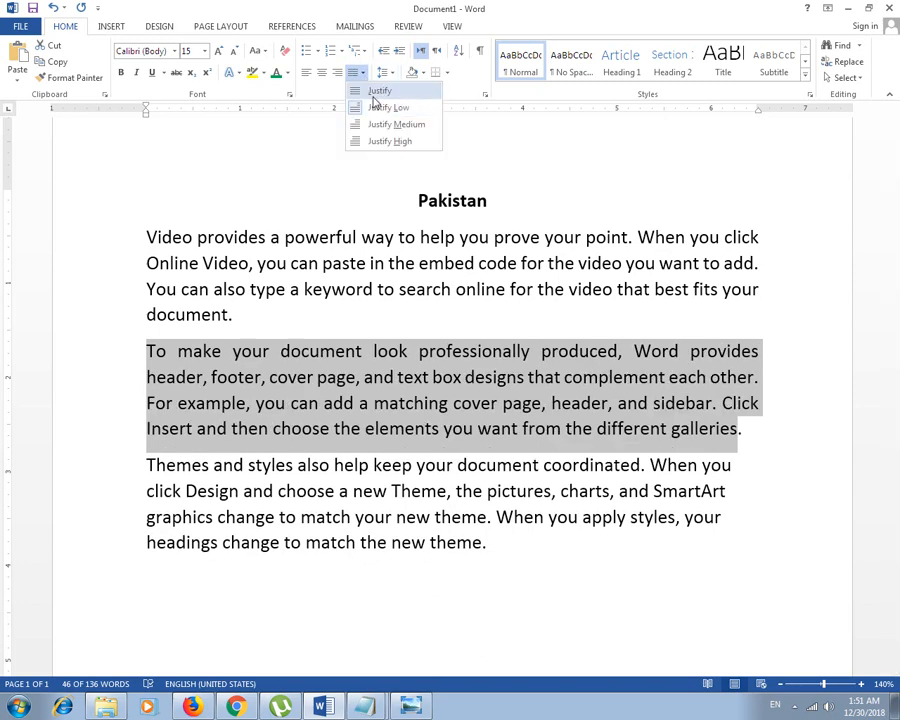
pyautogui.click(375, 94)
pyautogui.click(460, 423)
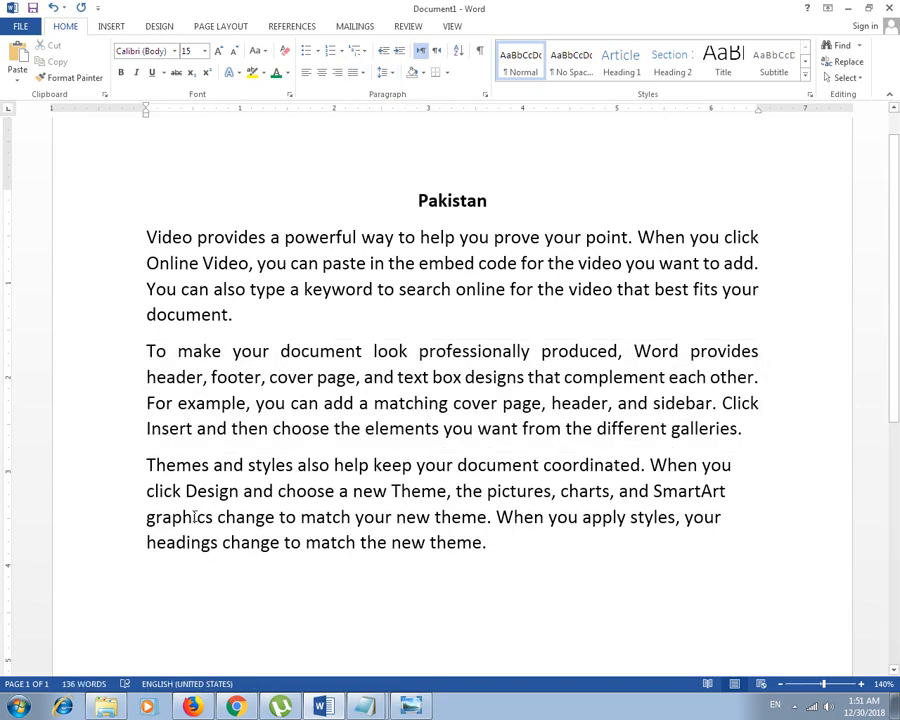
pyautogui.moveTo(145, 462); pyautogui.dragTo(532, 548)
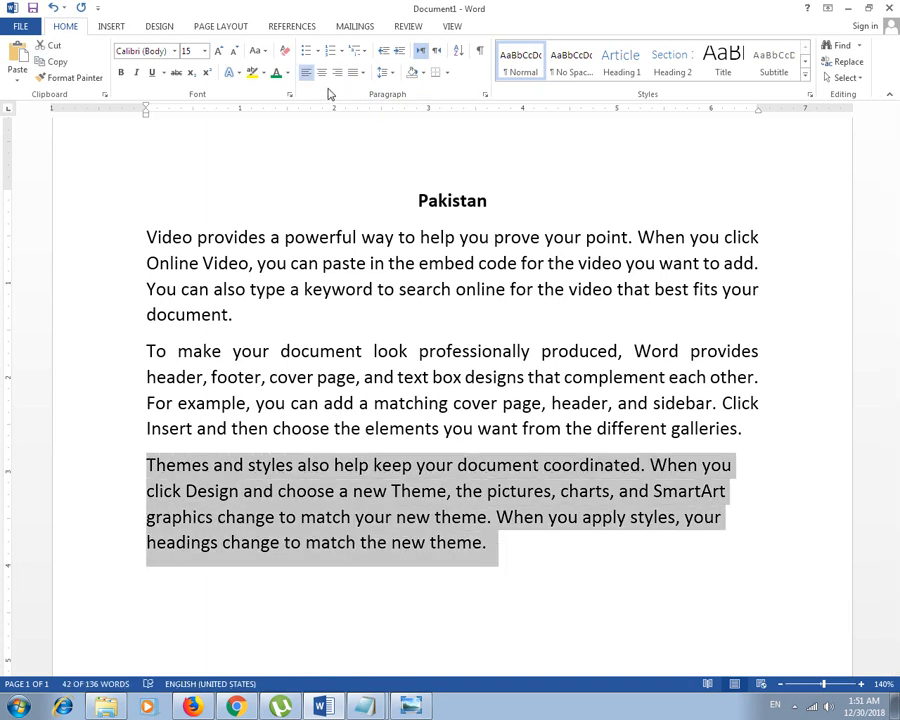
pyautogui.click(360, 75)
pyautogui.click(494, 368)
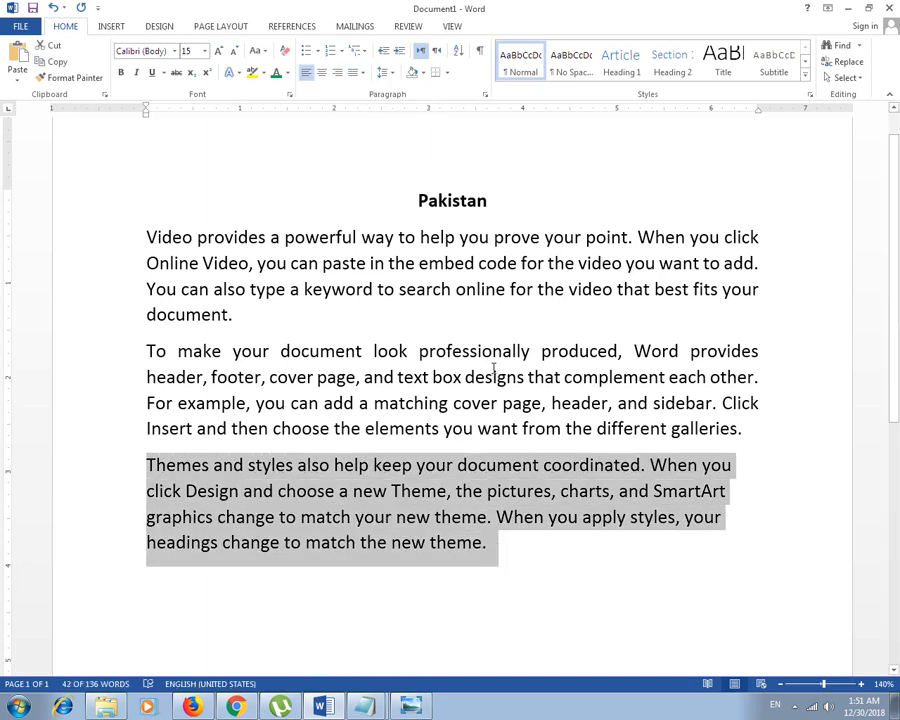
# Replace the entire document text with six paragraphs of sample text generated by =rand(6)
pyautogui.scroll(1, 494, 368)
pyautogui.click(398, 277)
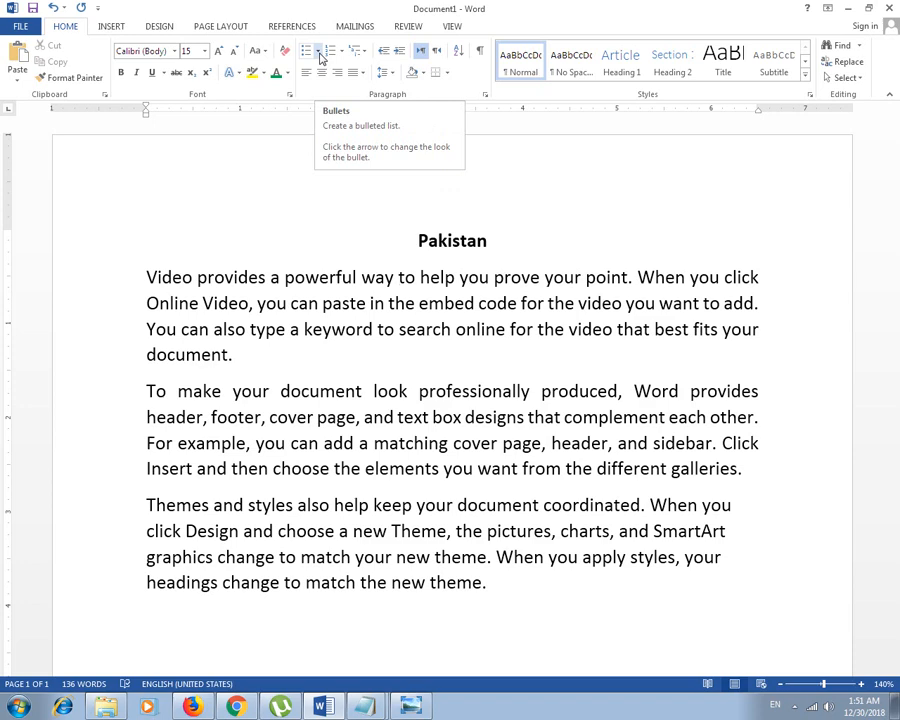
pyautogui.hotkey('ctrl', 'a')
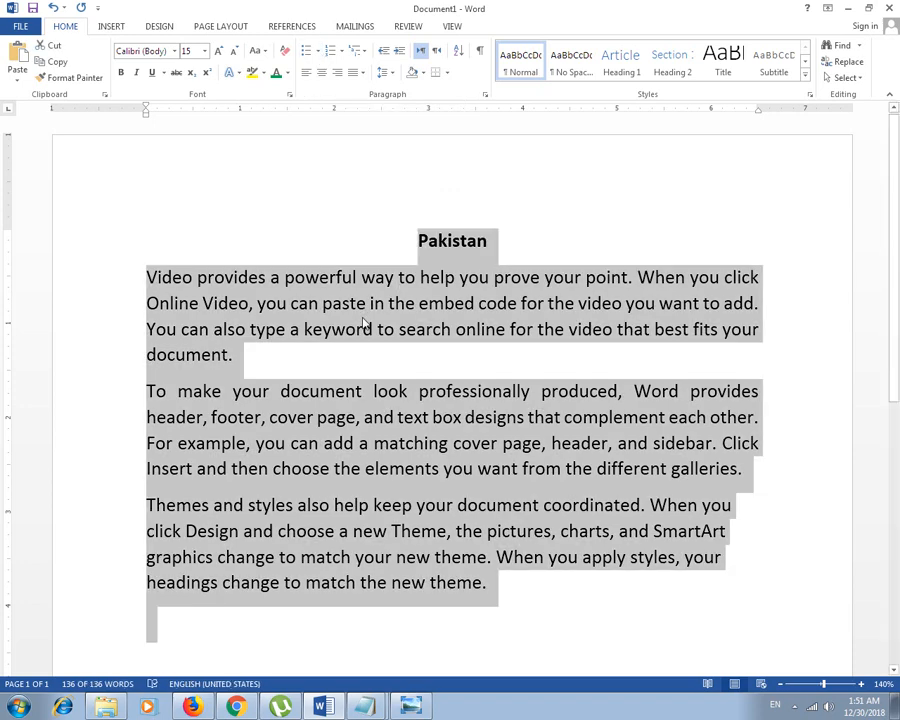
pyautogui.write('=rand(')
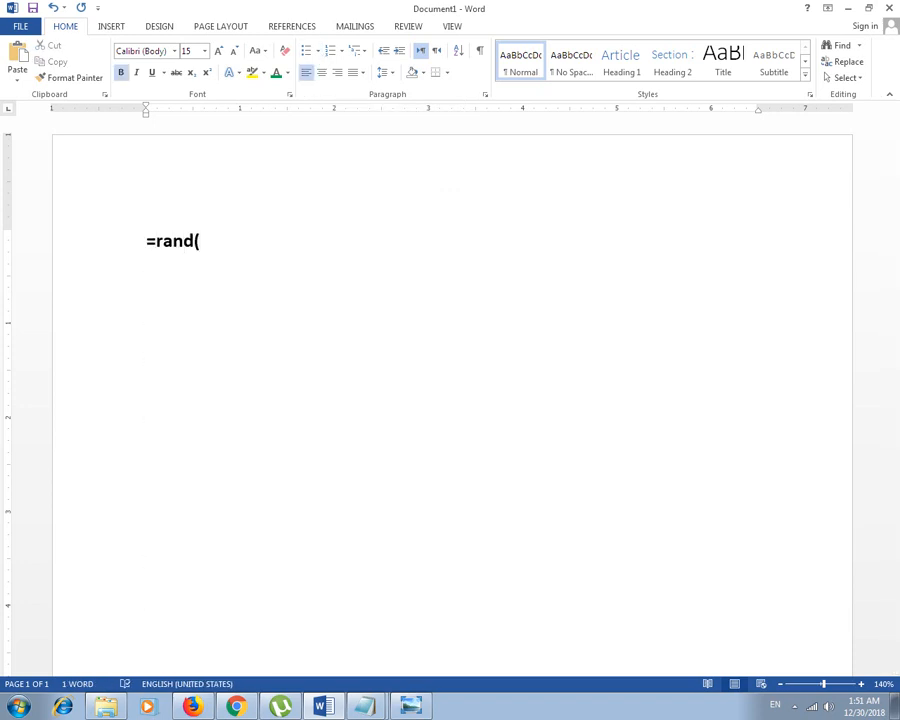
pyautogui.write('6)')
pyautogui.press('Return')
pyautogui.scroll(-1, 363, 318)
pyautogui.scroll(-2, 363, 318)
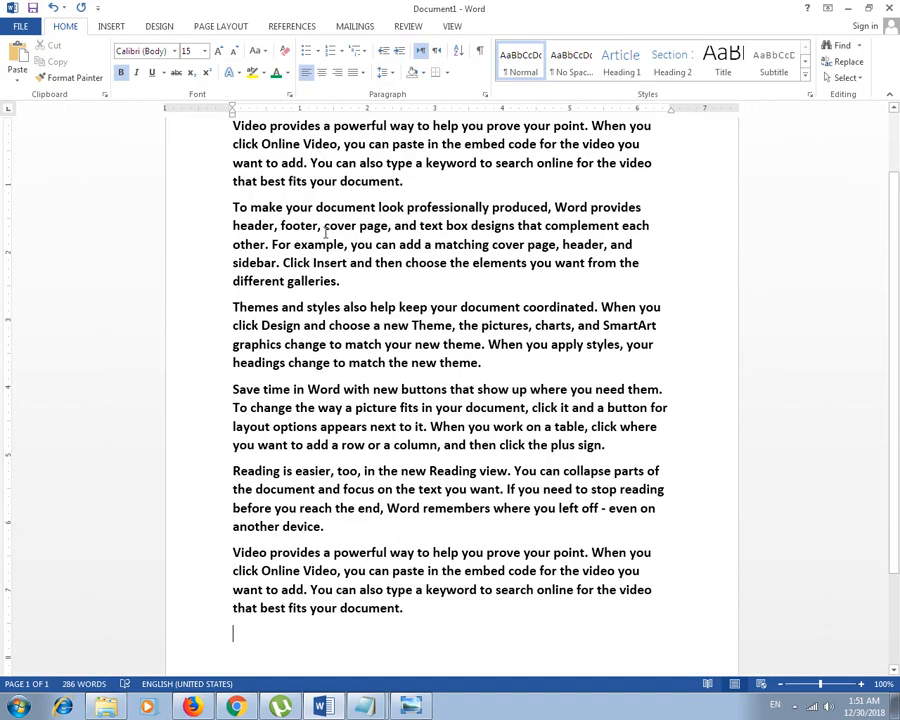
pyautogui.scroll(-1, 370, 258)
pyautogui.scroll(-2, 369, 259)
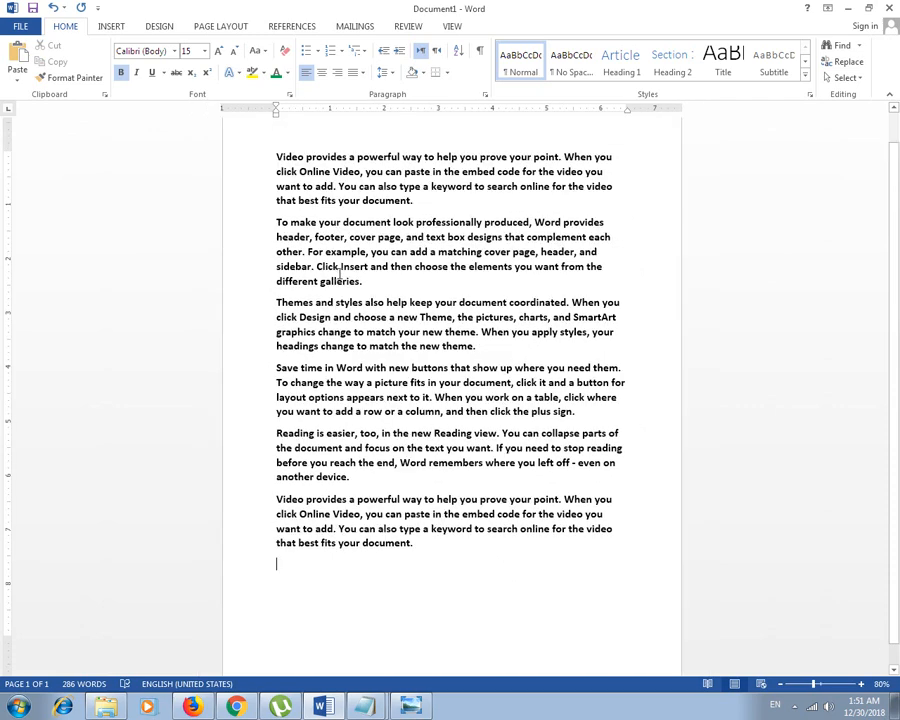
# Apply arrowhead bullets from the bullet library to all the paragraphs in the document
pyautogui.hotkey('ctrl', 'a')
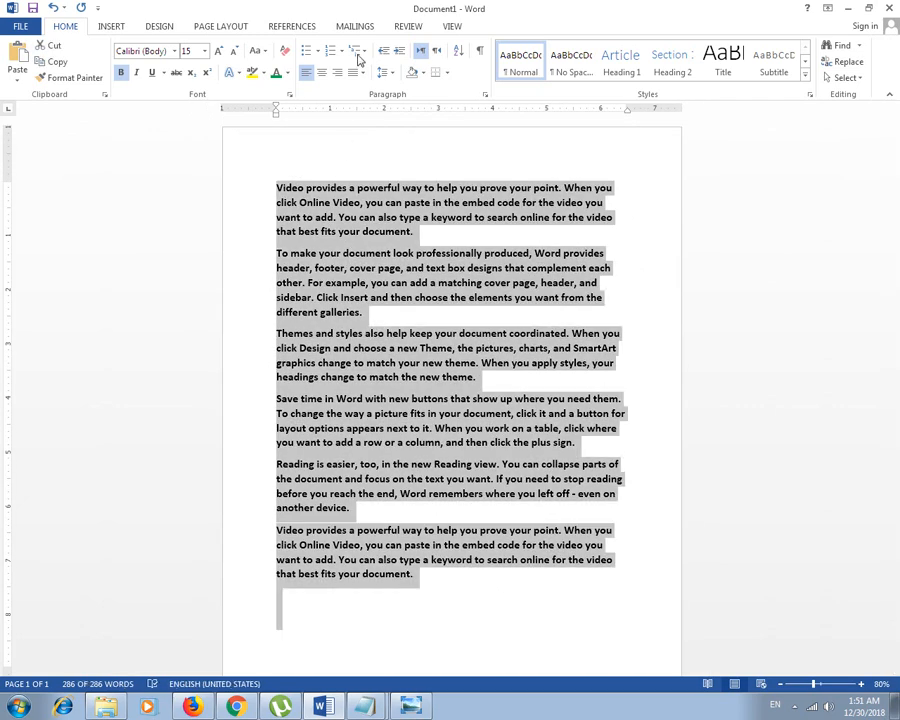
pyautogui.click(318, 53)
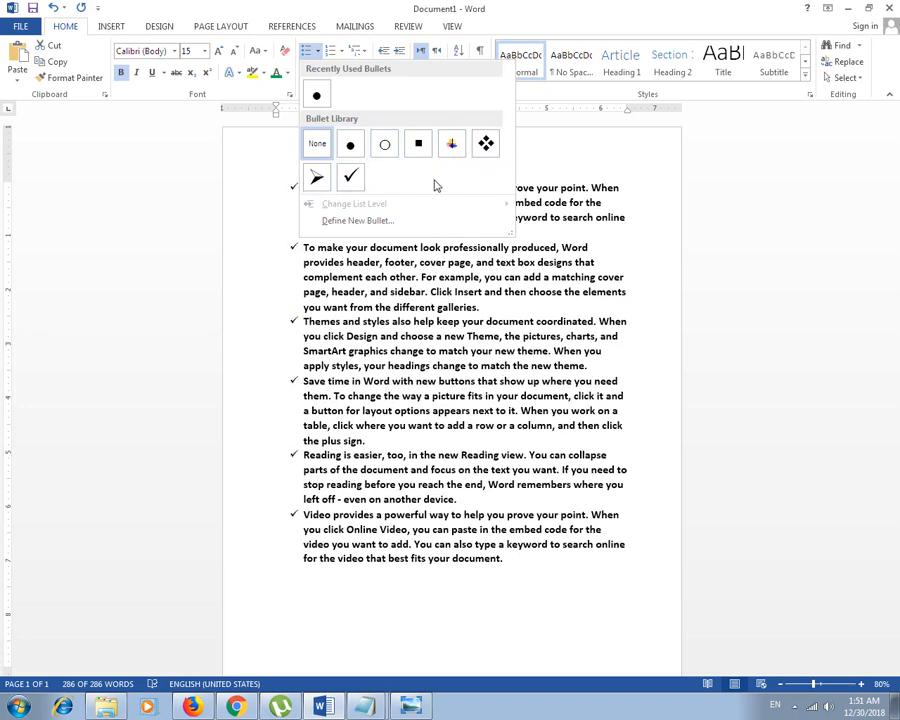
pyautogui.click(314, 178)
pyautogui.click(366, 279)
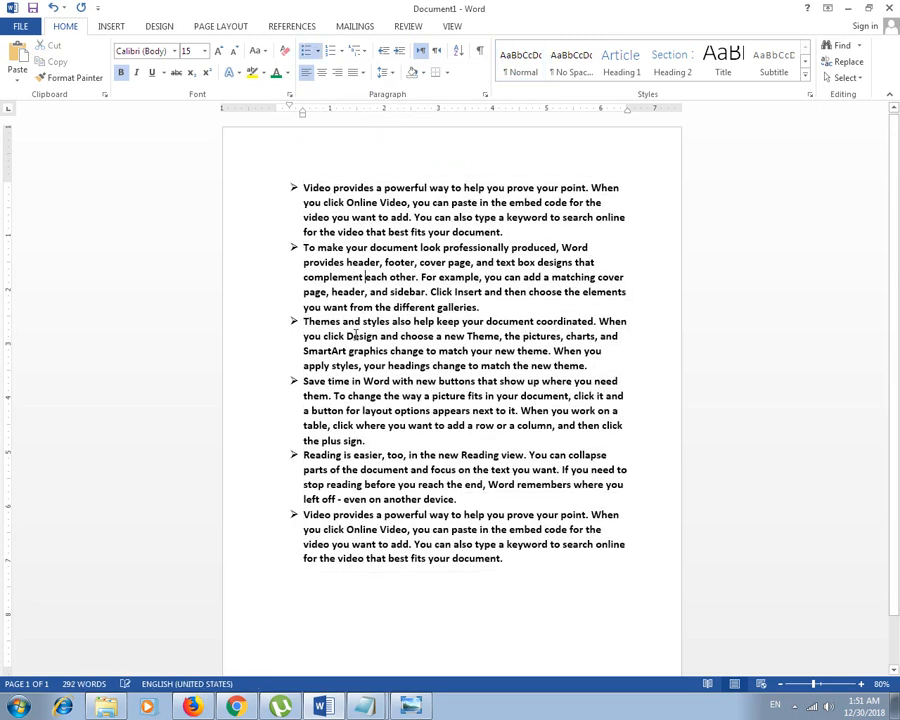
# Try shifting the bulleted list further inward by moving its arrow bullets, and undo the move
pyautogui.moveTo(295, 188); pyautogui.dragTo(385, 333)
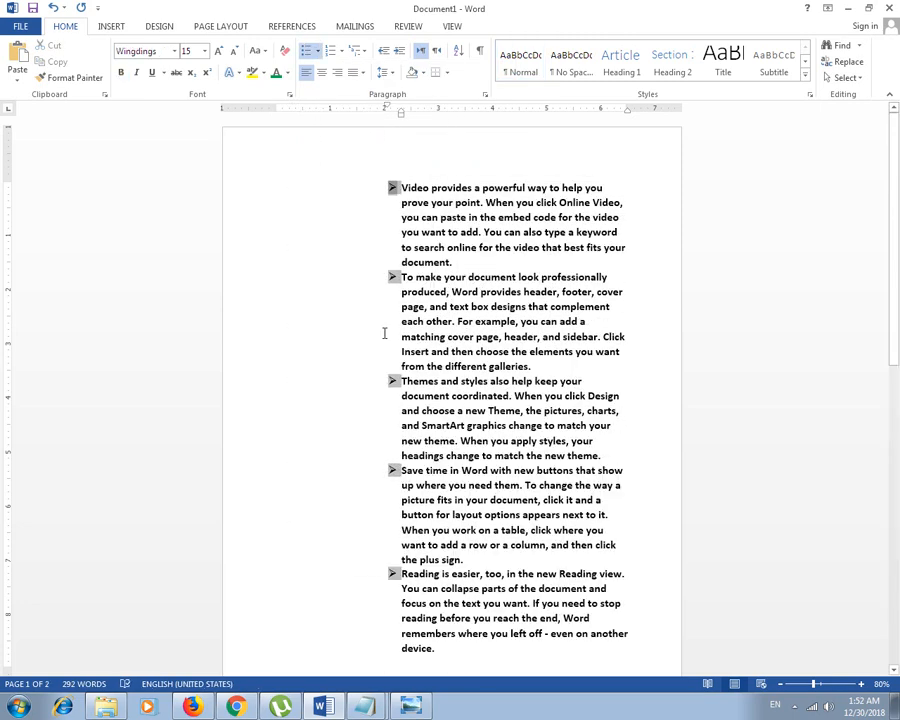
pyautogui.hotkey('ctrl', 'z')
# Try the fifth list level with hollow-circle bullets on the whole list, and undo the level change
pyautogui.moveTo(287, 186); pyautogui.dragTo(531, 575)
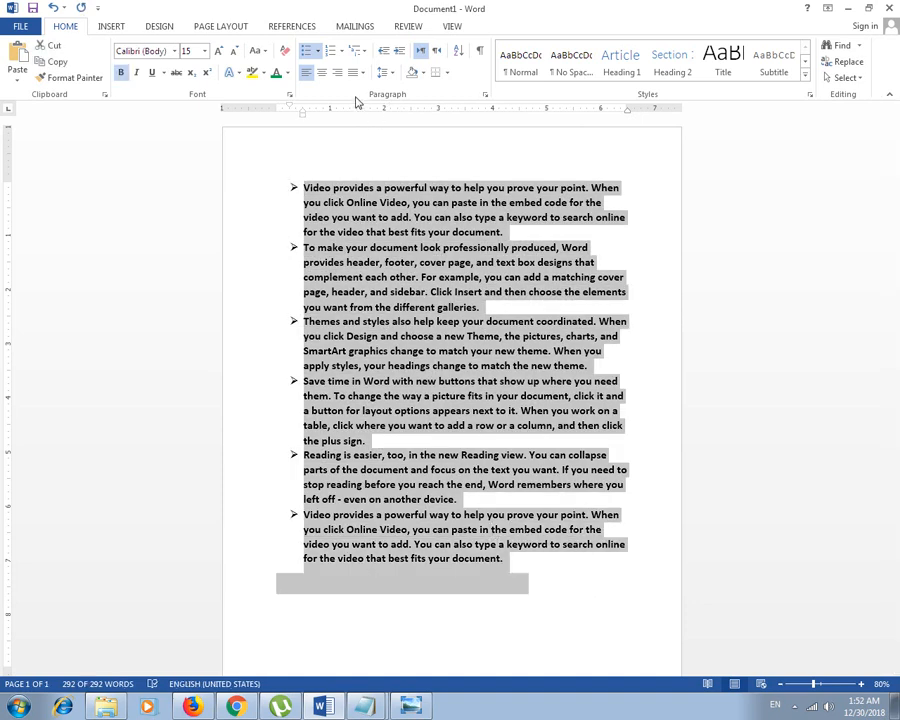
pyautogui.click(318, 50)
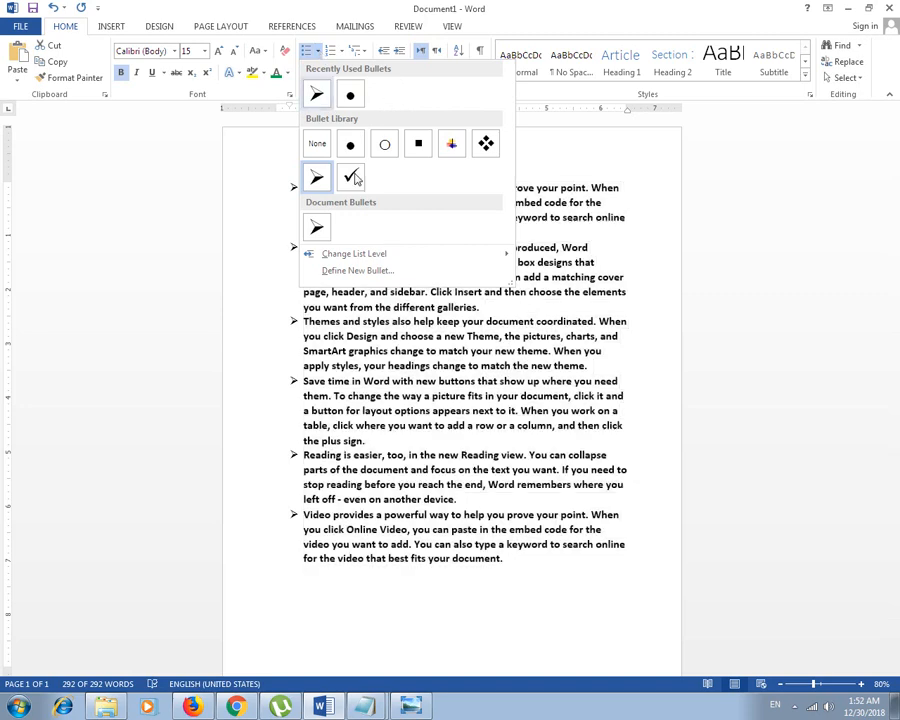
pyautogui.moveTo(350, 256)
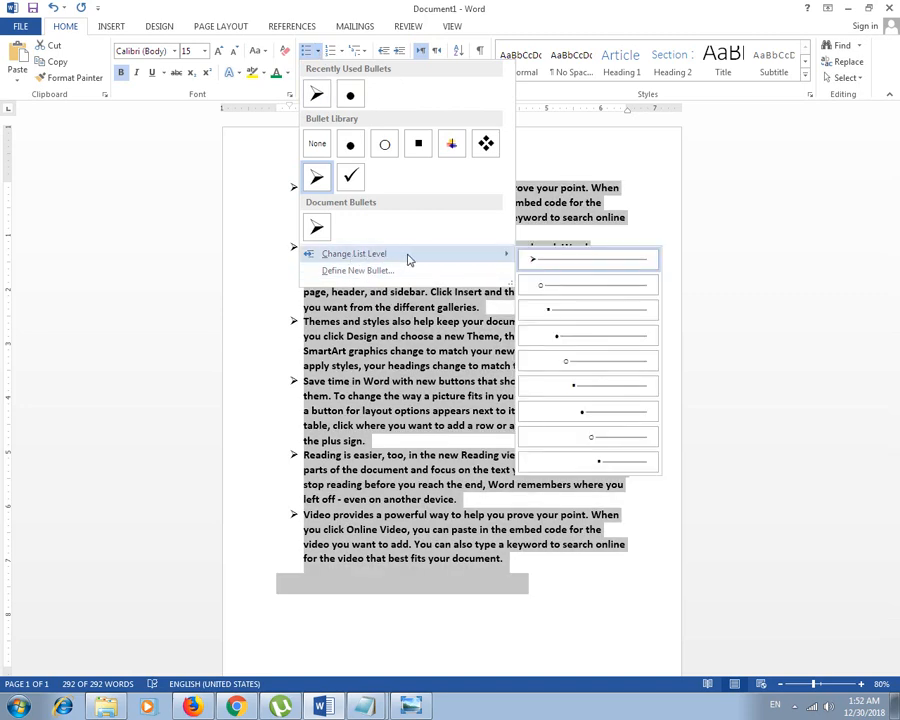
pyautogui.click(583, 375)
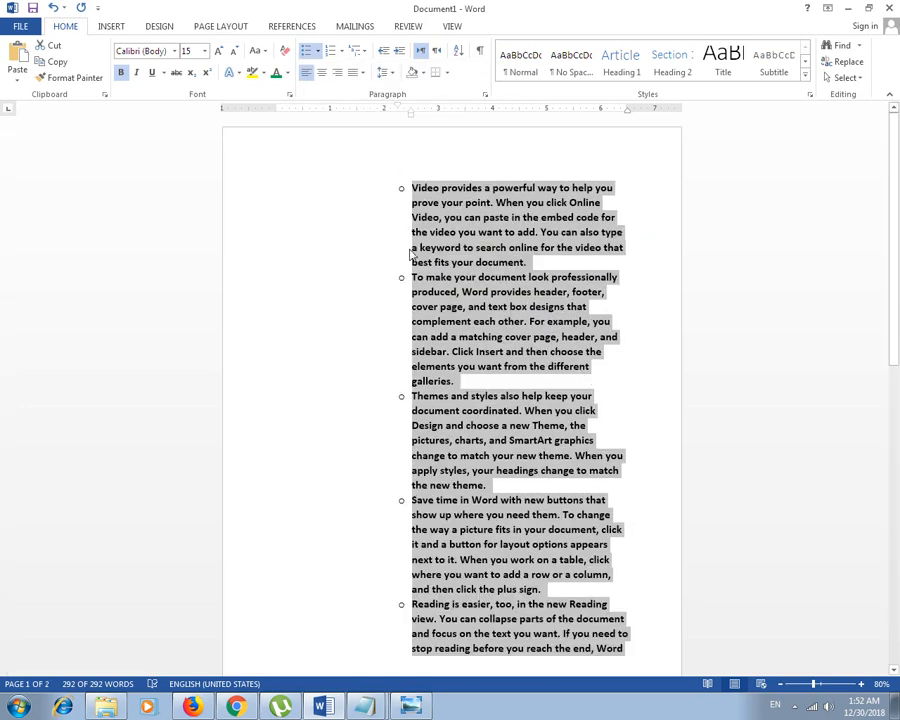
pyautogui.hotkey('ctrl', 'z')
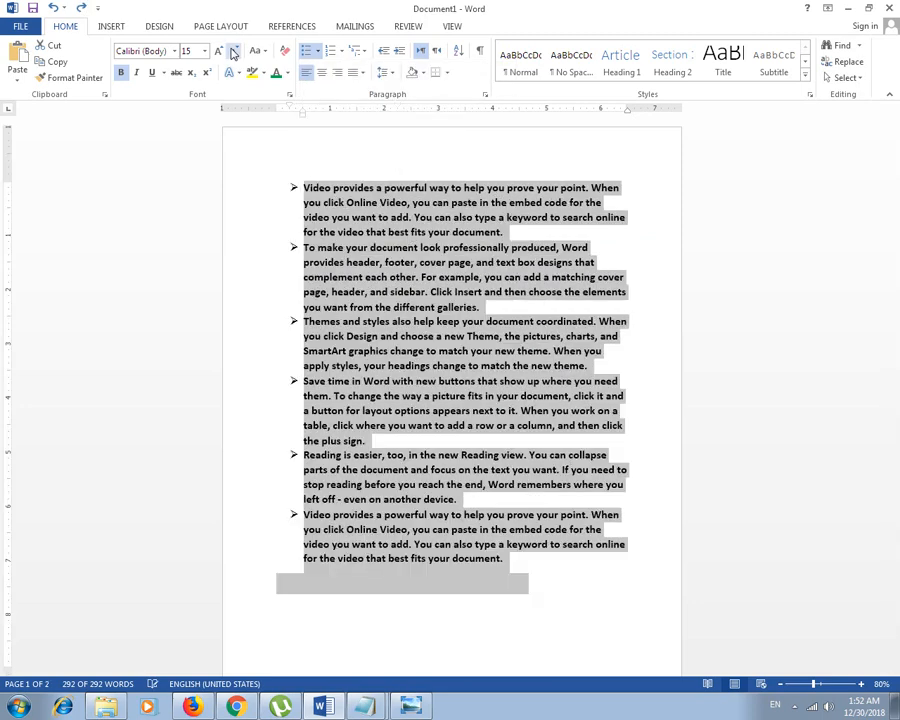
# Convert the whole bulleted list to uppercase Roman numbering in the I. II. III. format
pyautogui.click(342, 52)
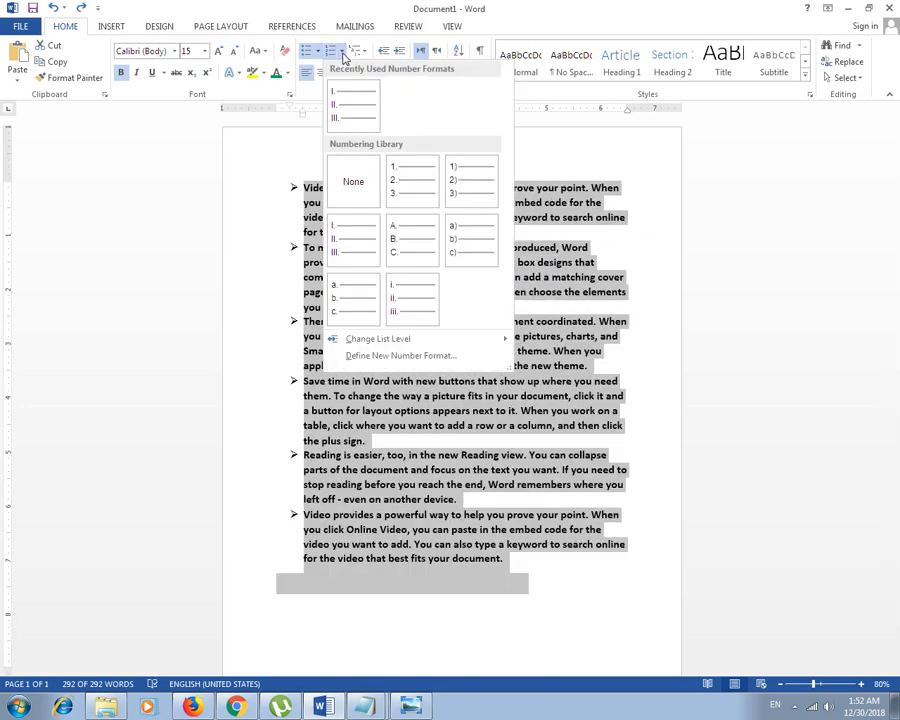
pyautogui.click(318, 52)
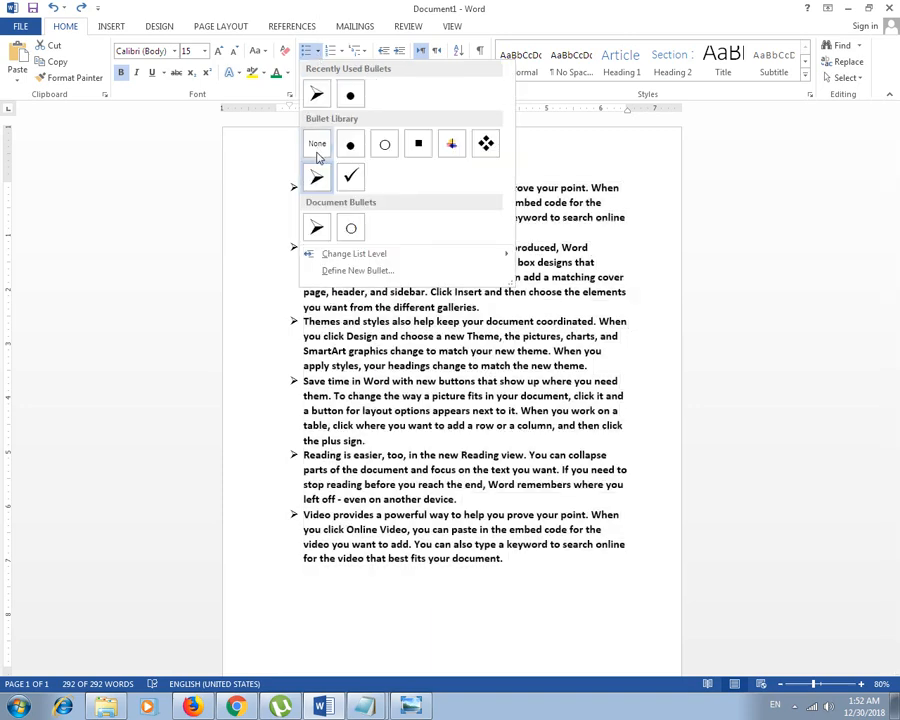
pyautogui.click(342, 52)
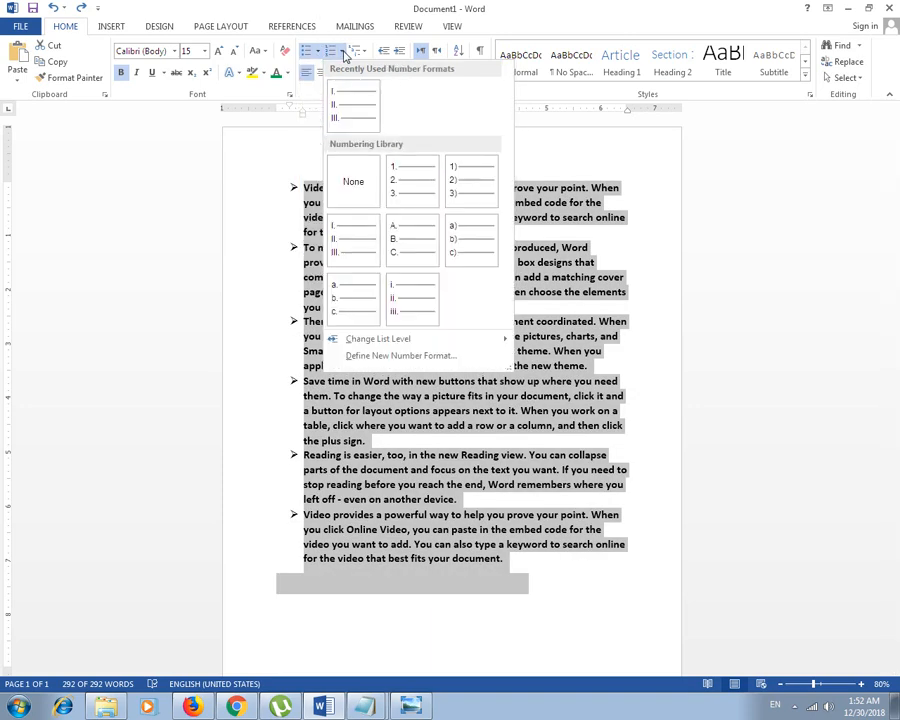
pyautogui.click(343, 53)
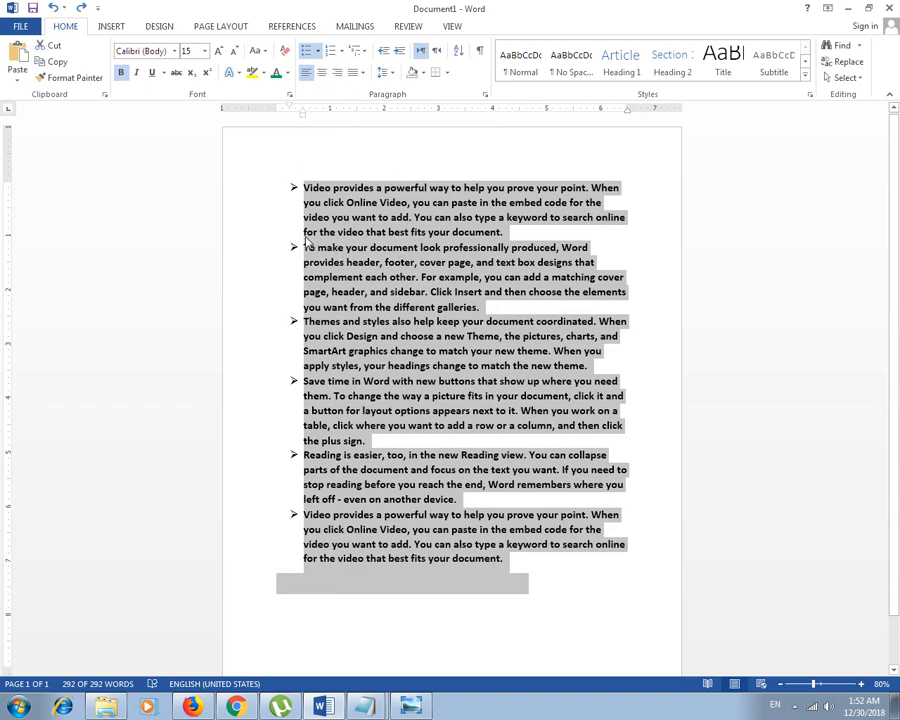
pyautogui.click(342, 51)
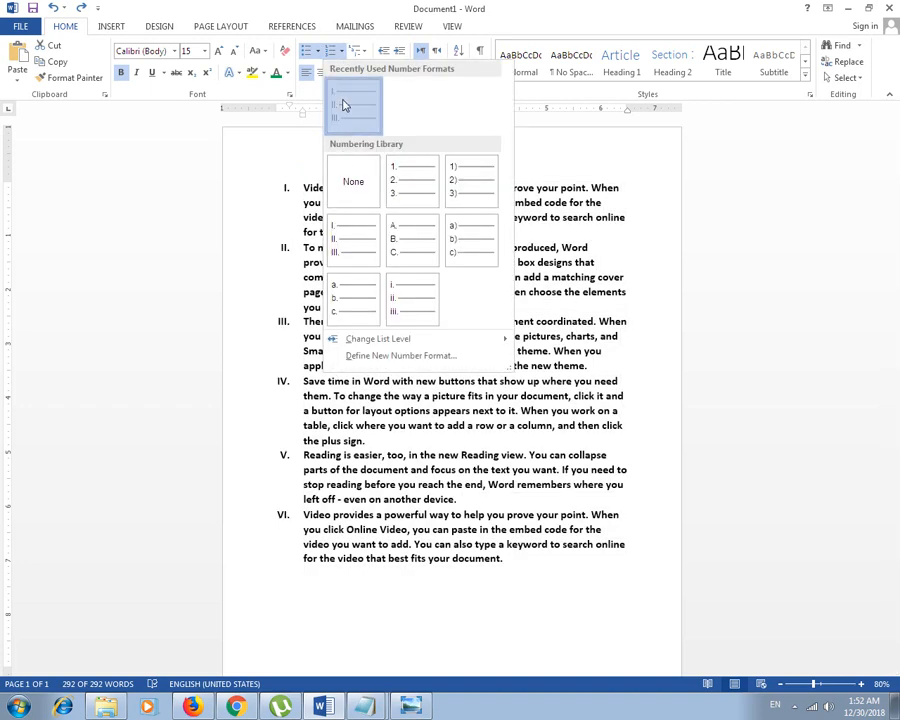
pyautogui.click(343, 106)
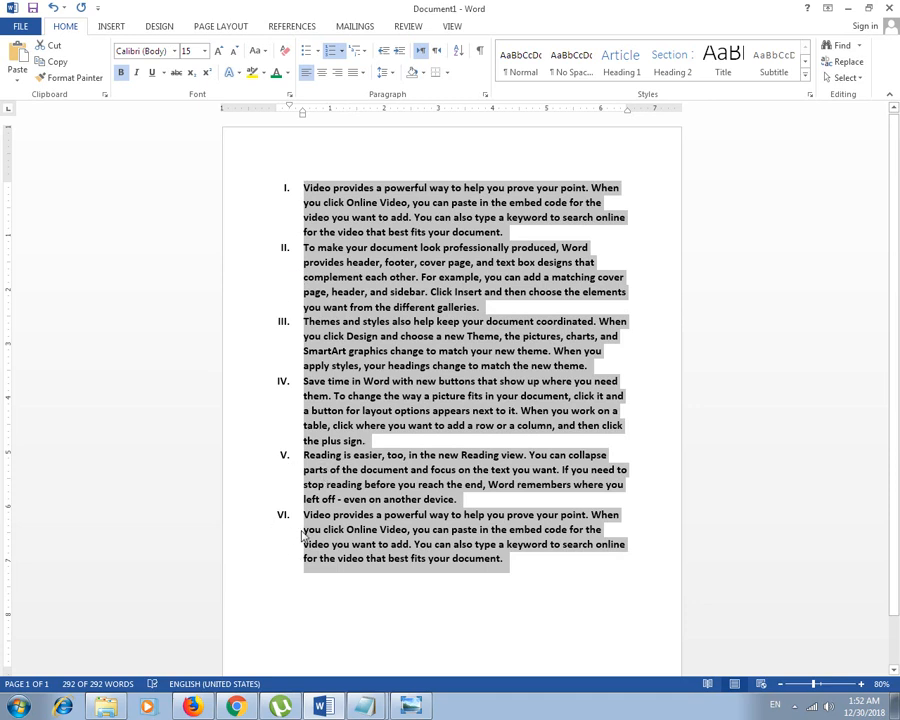
# Try the 1. 2. 3., 1) 2) 3) and a) b) c) number formats on the whole list
pyautogui.click(344, 58)
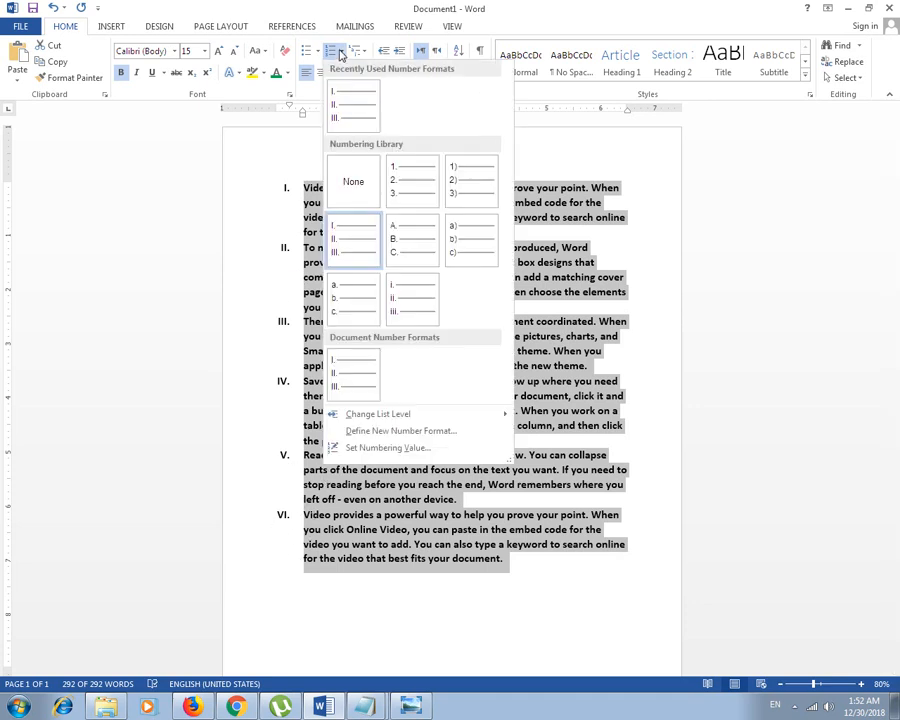
pyautogui.click(416, 191)
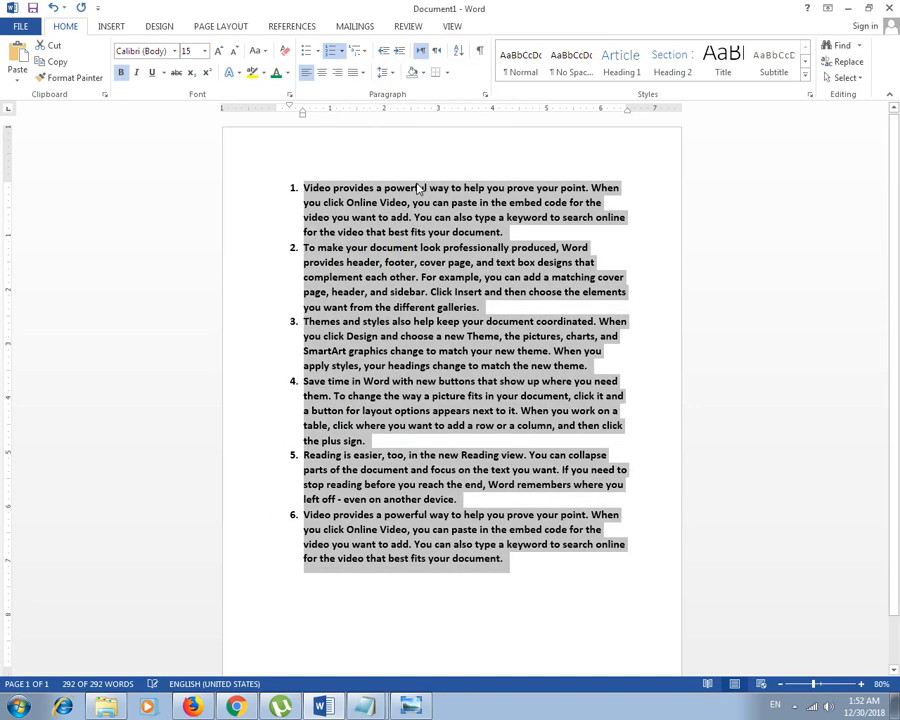
pyautogui.click(343, 53)
pyautogui.click(472, 192)
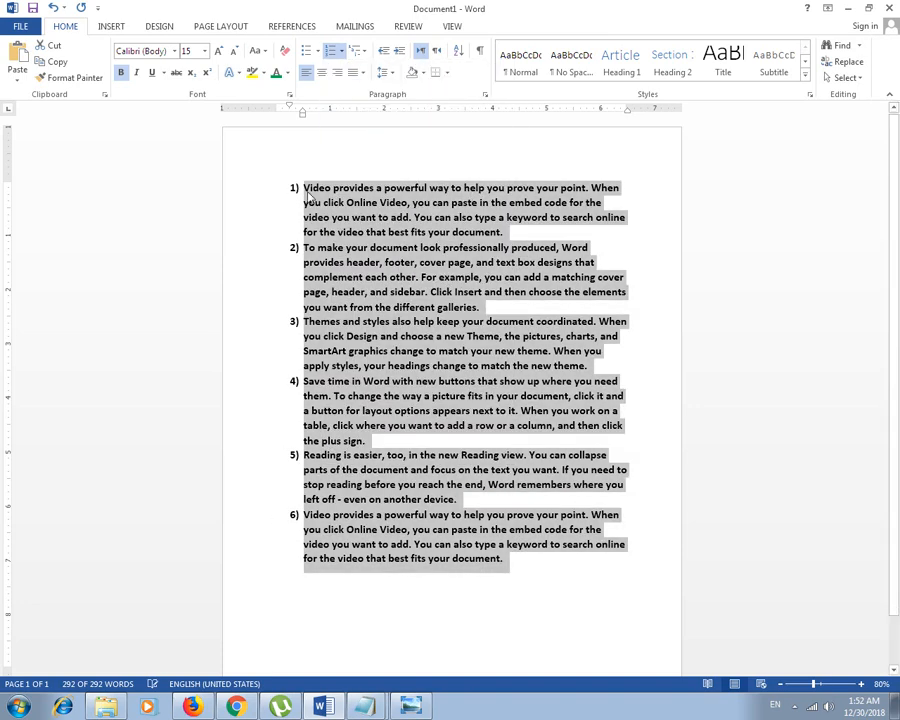
pyautogui.click(343, 53)
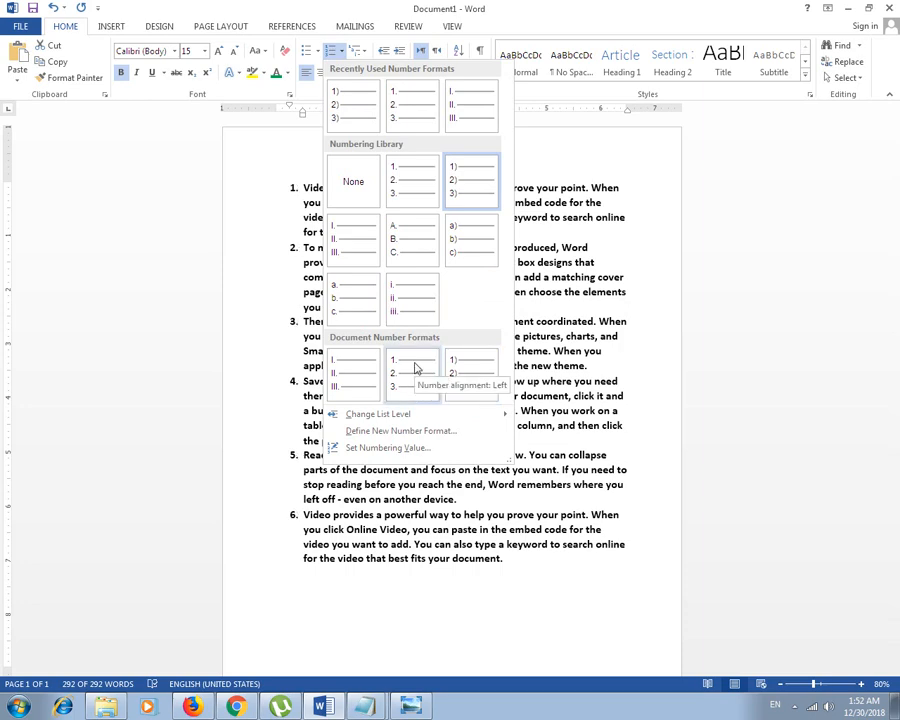
pyautogui.click(450, 253)
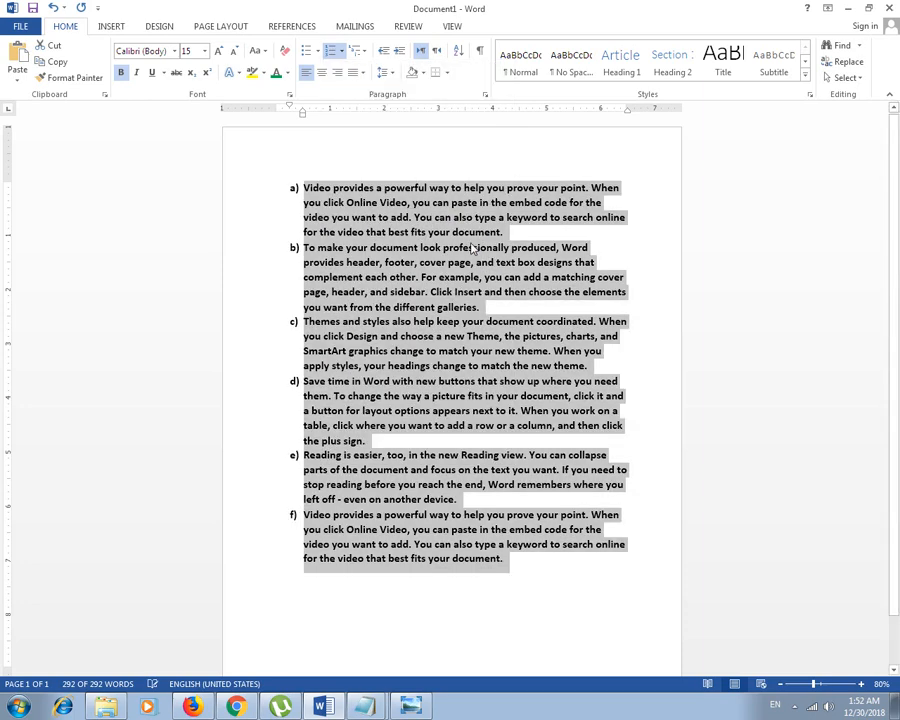
# Set the whole list's numbering to the 1. 2. 3. format and deselect the text
pyautogui.click(341, 50)
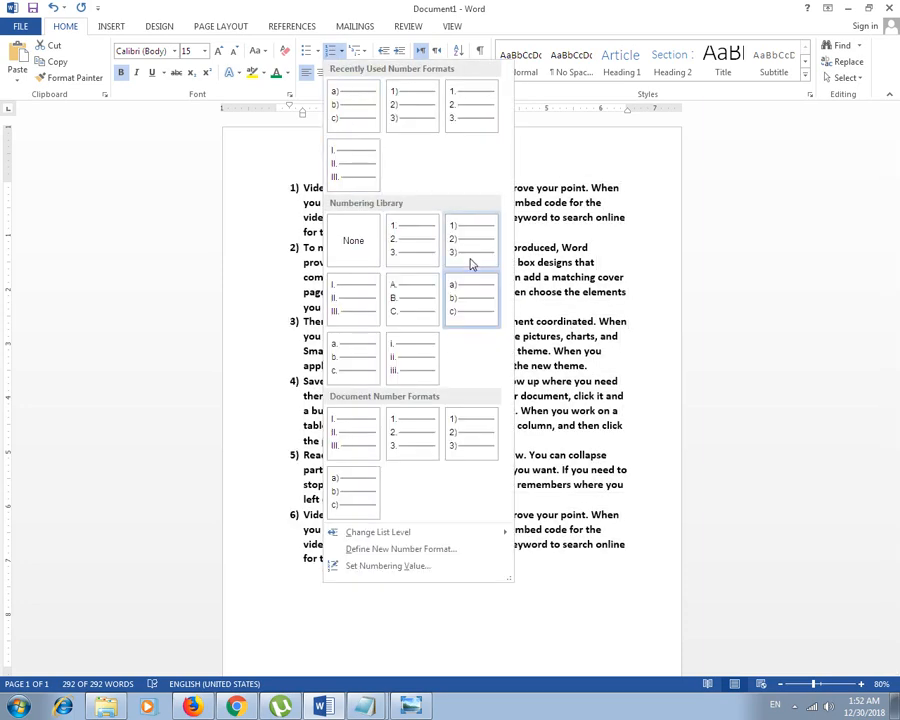
pyautogui.click(403, 250)
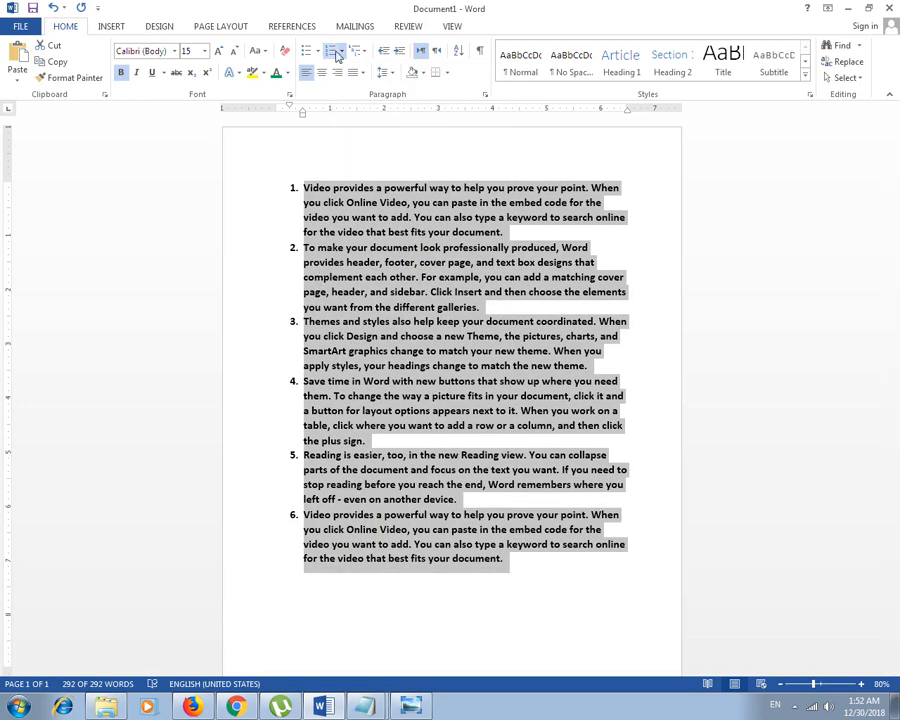
pyautogui.click(336, 278)
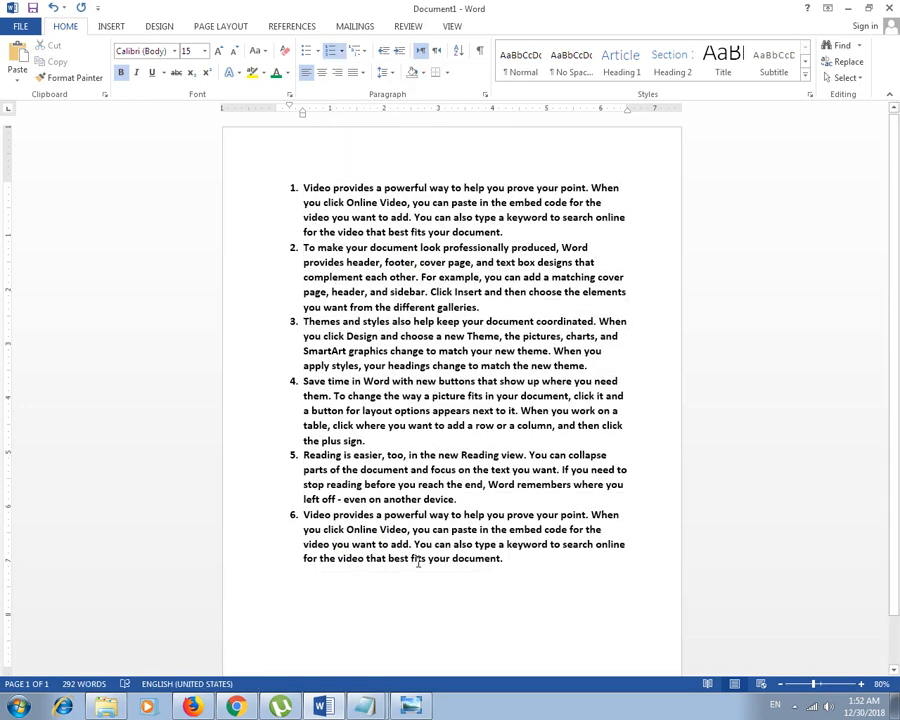
# Add two numbered items at the end of the list: "Kdfjka kdjf kdkf jadks" and "Kjfkasdjfk j"
pyautogui.click(638, 626)
pyautogui.press('Return')
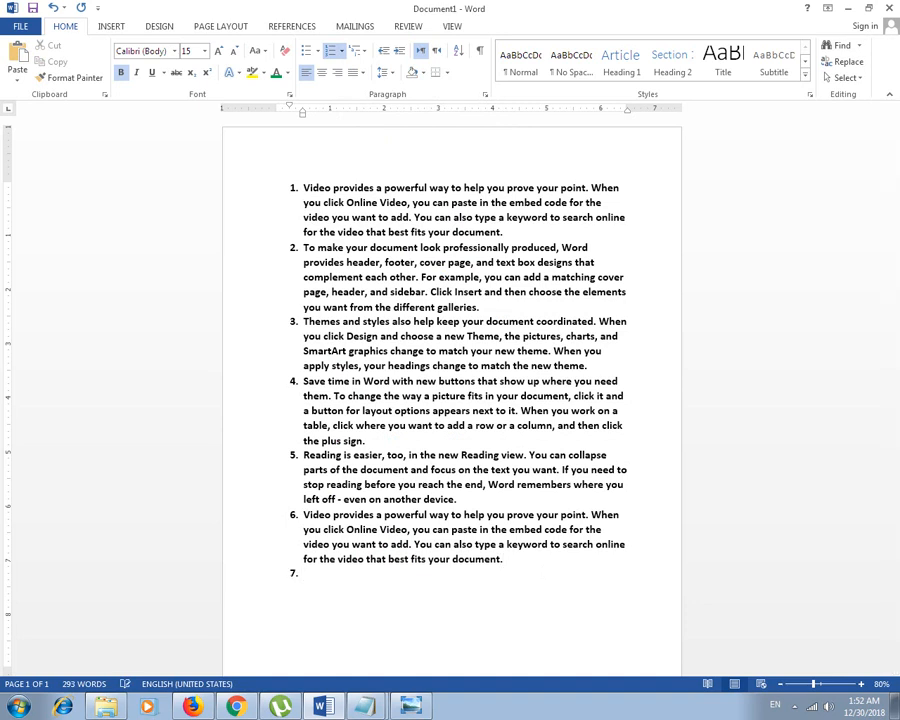
pyautogui.write('Kdfjka kdjf kdkf jadks')
pyautogui.press('Return')
pyautogui.write('kjfkasdjfk j')
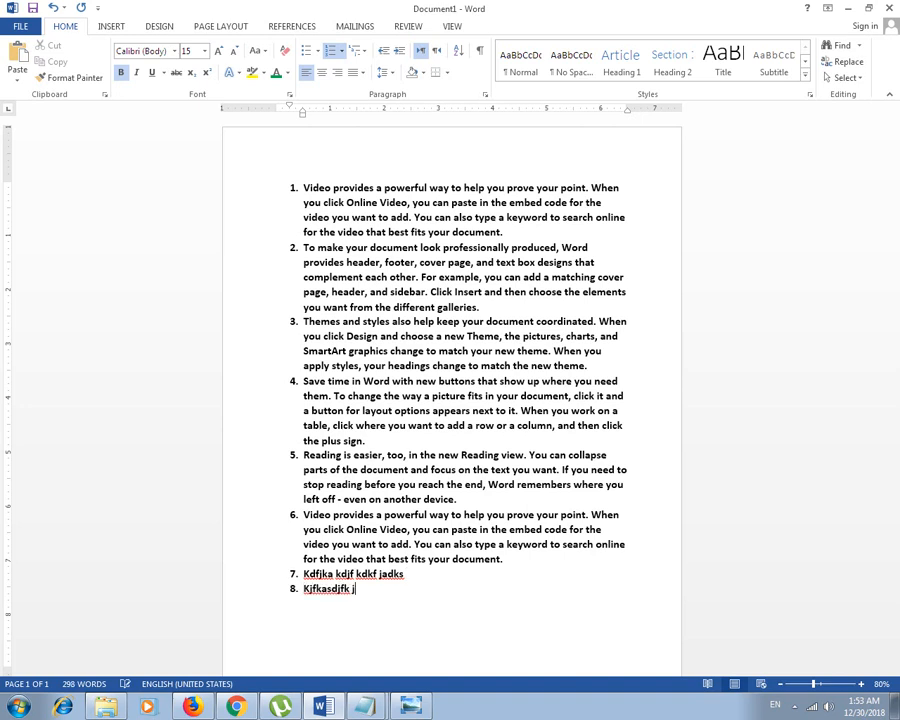
# Continue the list with "Ljafdsjf;a", a tab-indented "Kdjfklasjd", and one more empty, tab-indented numbered item
pyautogui.press('Return')
pyautogui.write('ljafdsjf;a')
pyautogui.press('Return')
pyautogui.press('Tab')
pyautogui.write('kdjfklasjd')
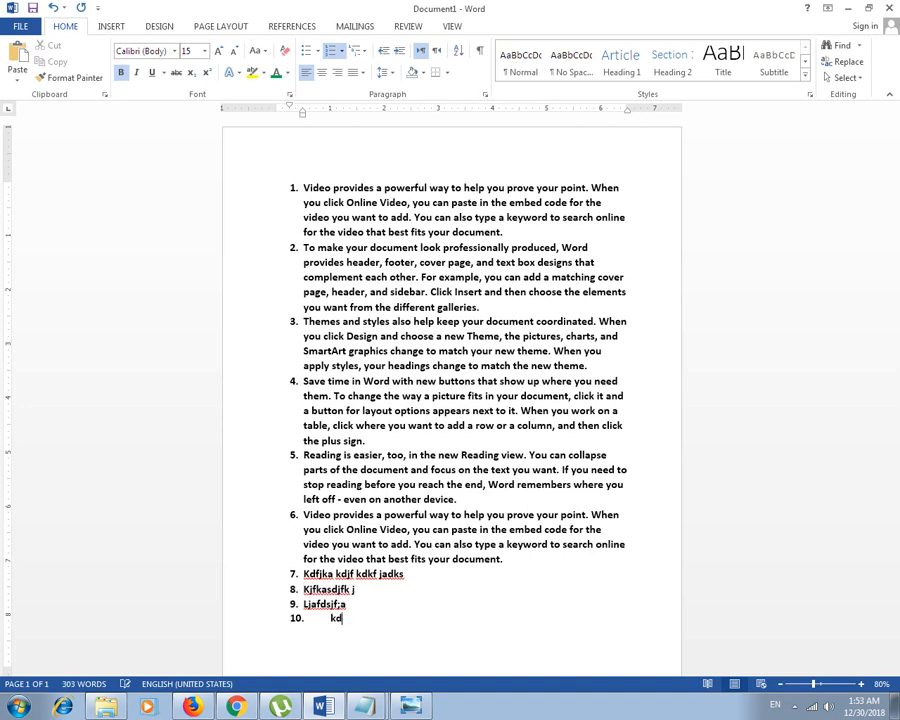
pyautogui.press('Return')
pyautogui.press('Tab')
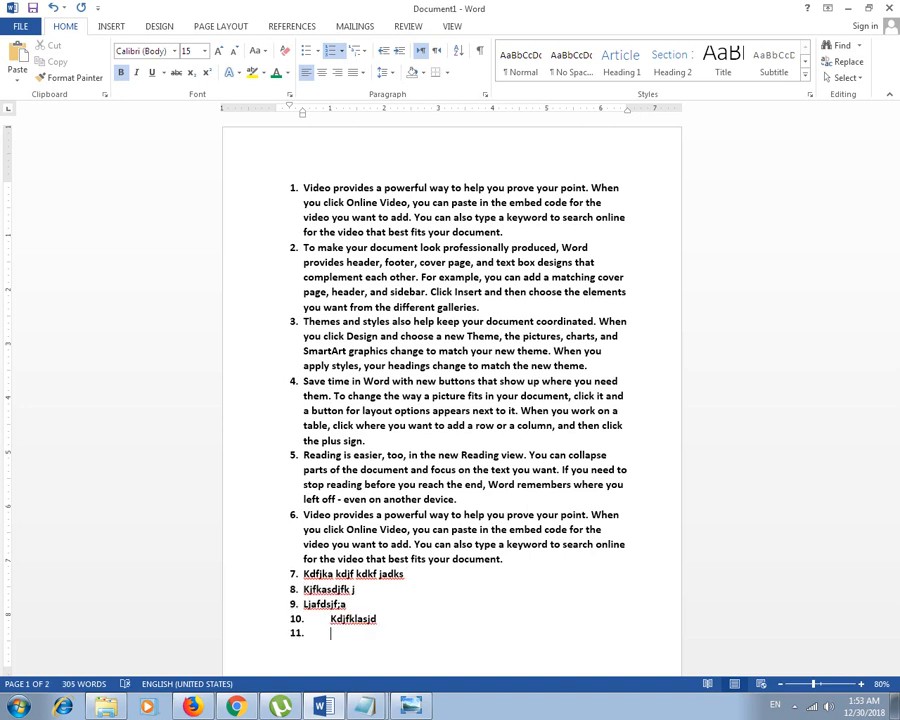
# Insert a new numbered item "dfadsfads" directly before the paragraph starting "Reading is easier"
pyautogui.click(466, 498)
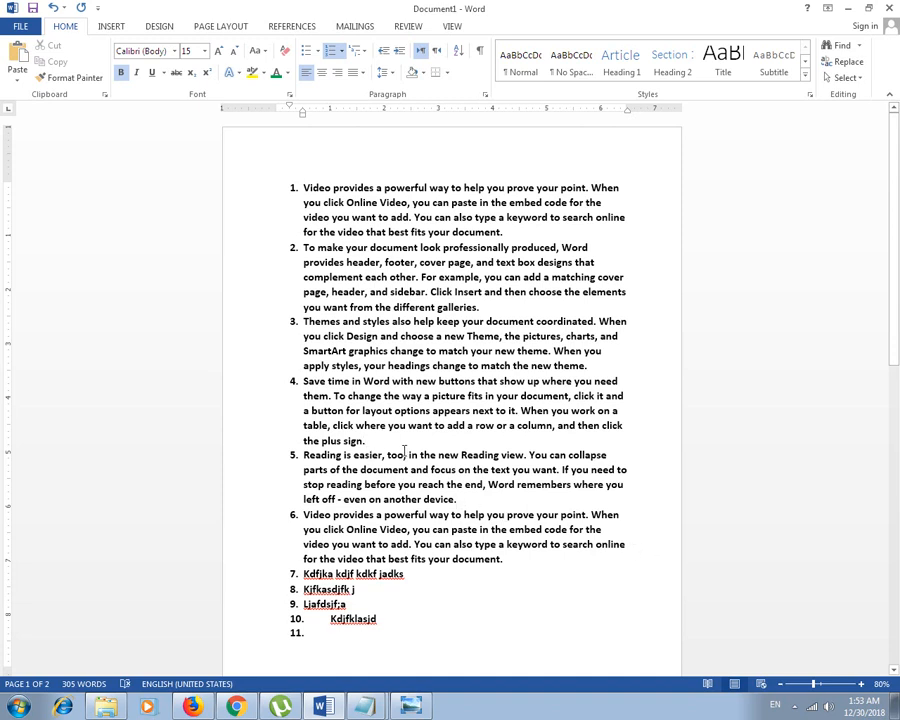
pyautogui.press('Return')
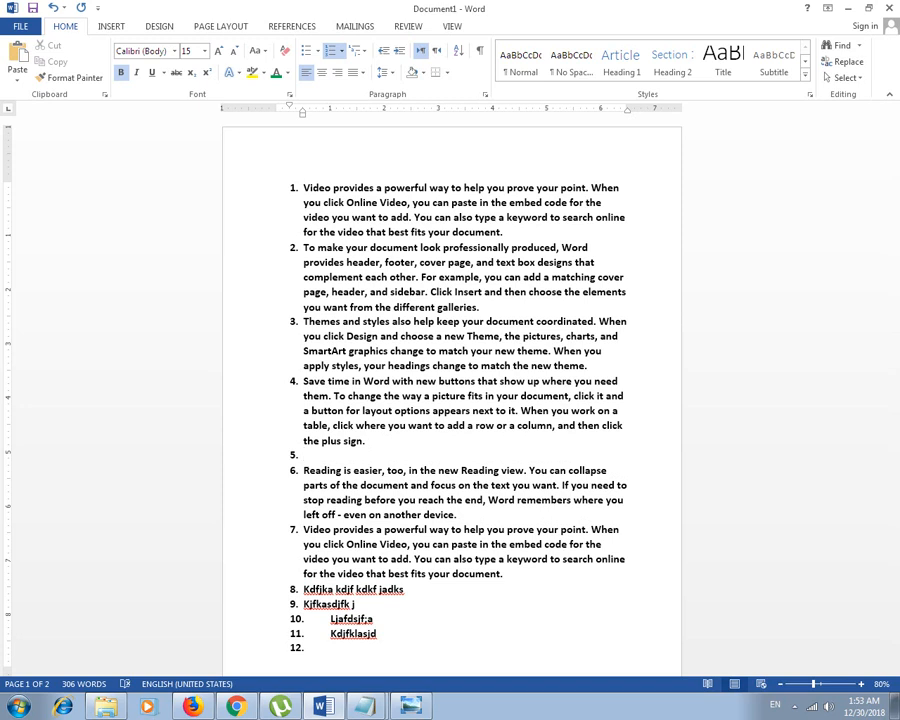
pyautogui.write('dfadsfads')
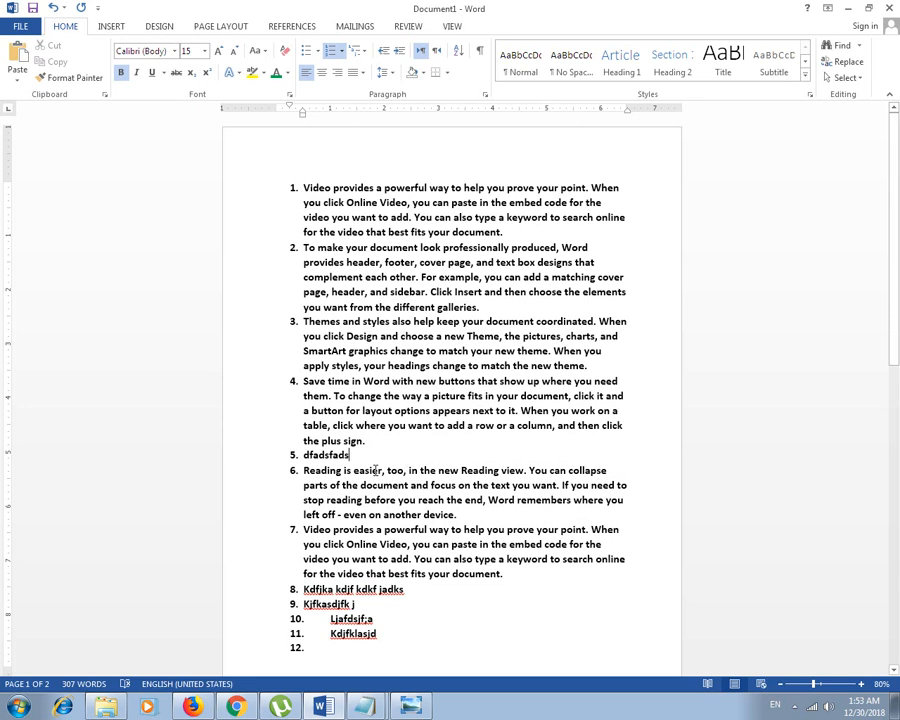
# Add a numbered item "rgtretrtgsdr" directly after the "Dfadsfads" item
pyautogui.press('Return')
pyautogui.write('rgtret')
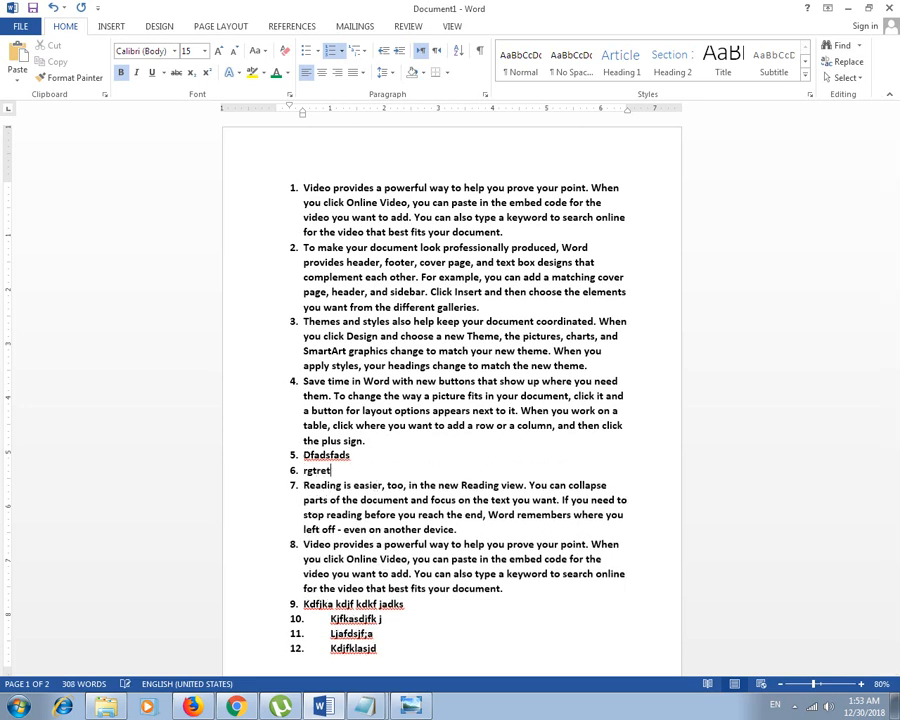
pyautogui.write('rtgsdr')
pyautogui.scroll(-2, 358, 413)
pyautogui.scroll(1, 358, 413)
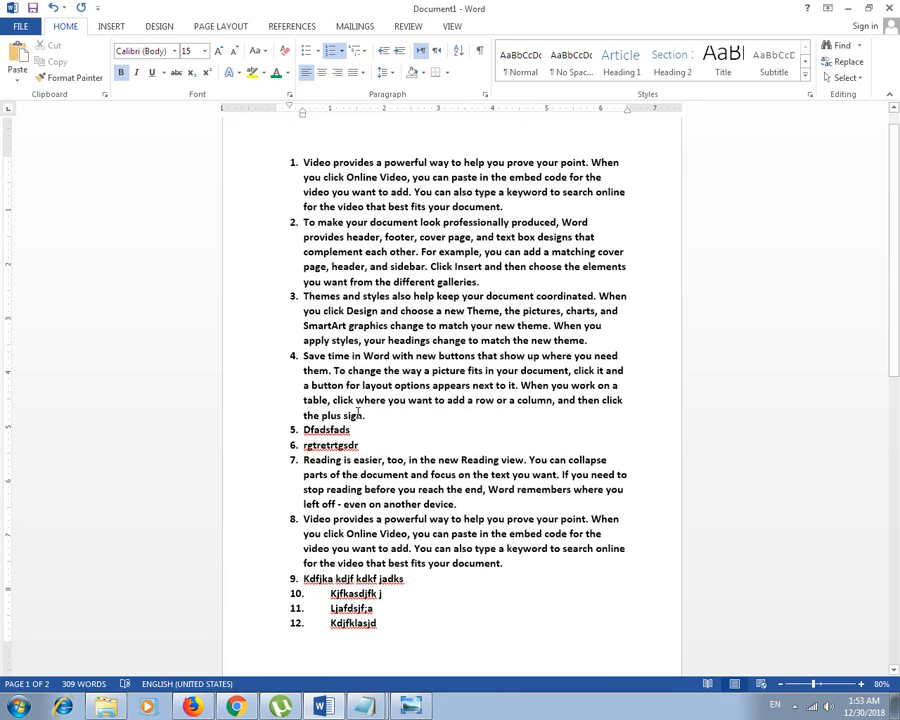
pyautogui.scroll(1, 358, 413)
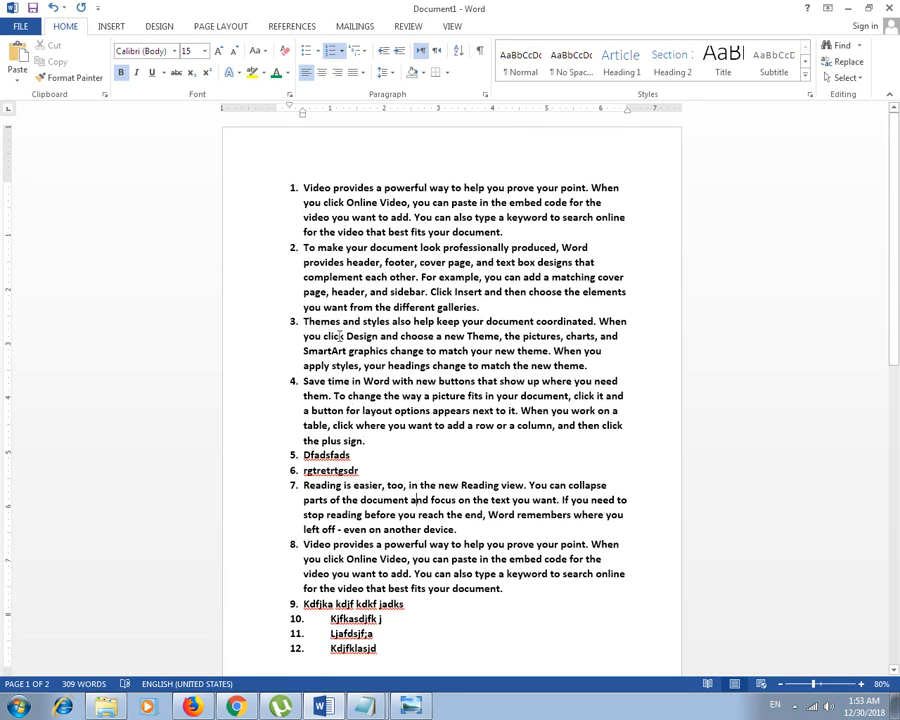
# Open and dismiss the multilevel list choices, and demote the paragraph starting "Themes and styles" to the second list level
pyautogui.click(360, 50)
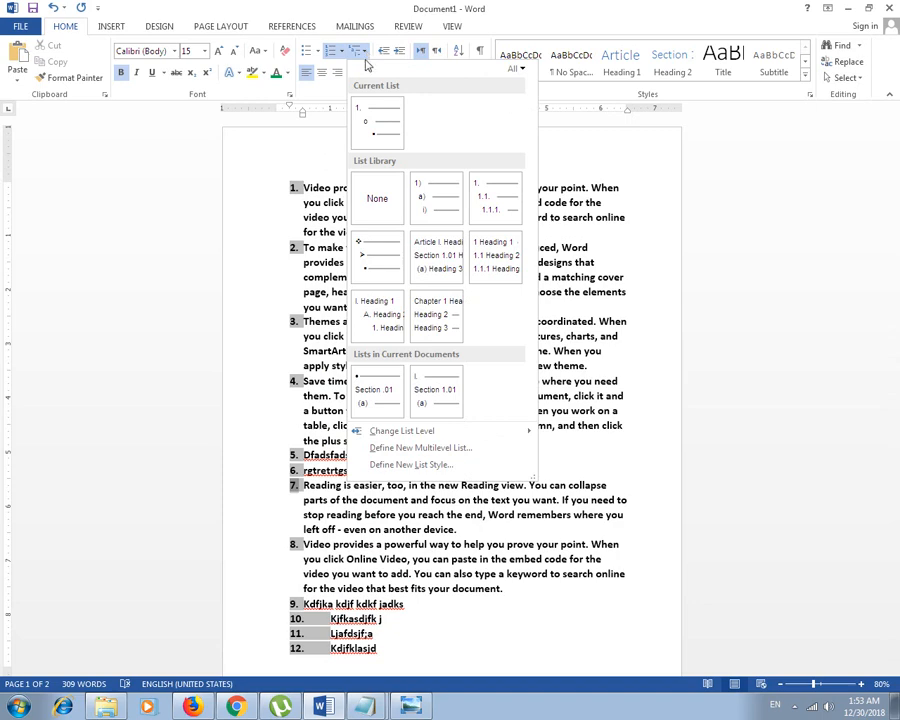
pyautogui.click(361, 8)
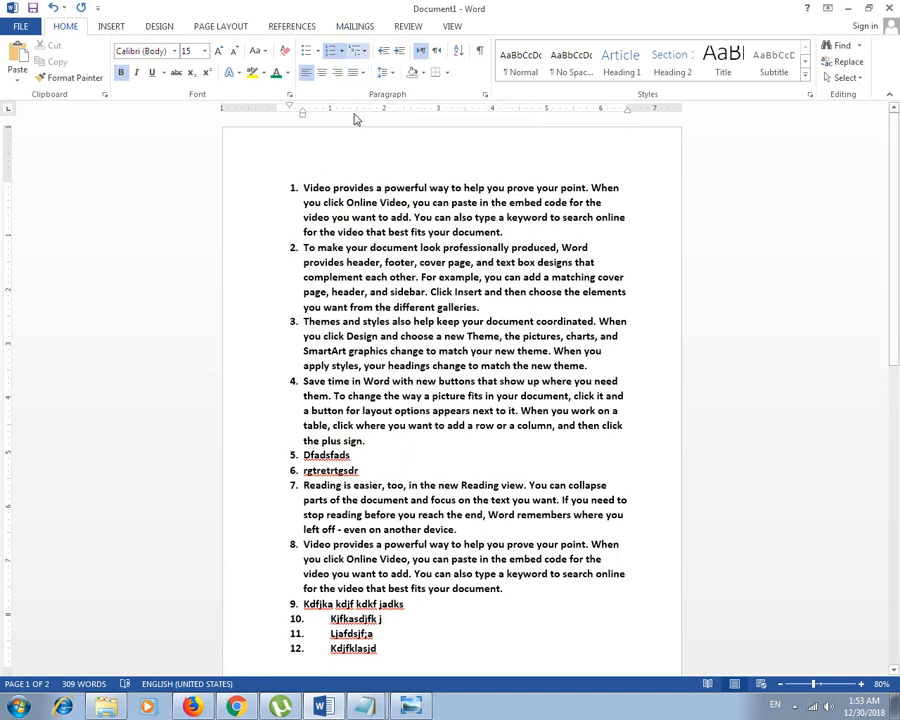
pyautogui.click(484, 309)
pyautogui.click(298, 322)
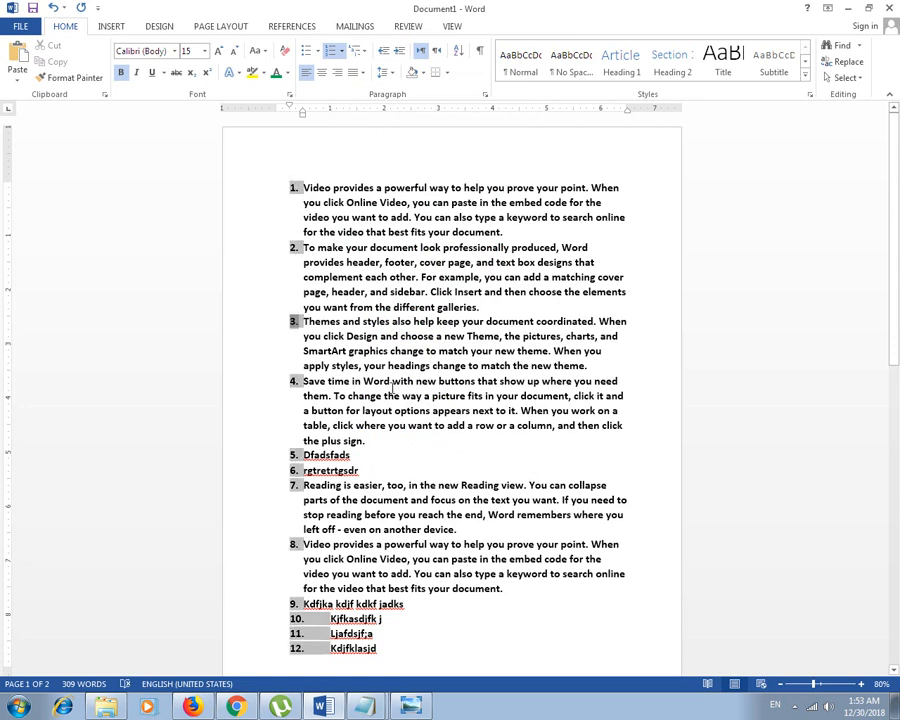
pyautogui.click(354, 337)
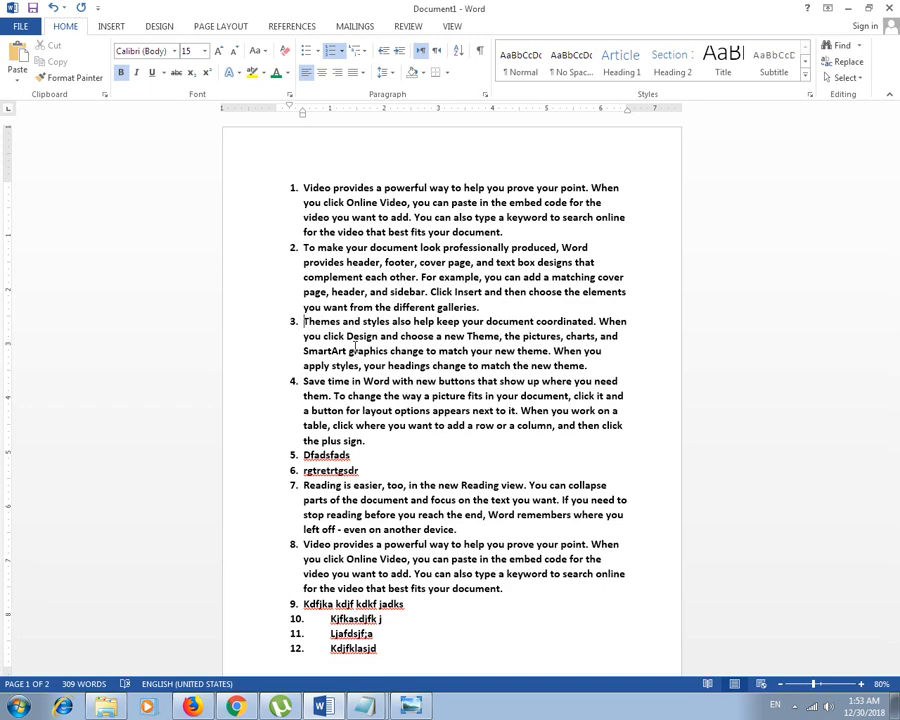
pyautogui.press('Tab')
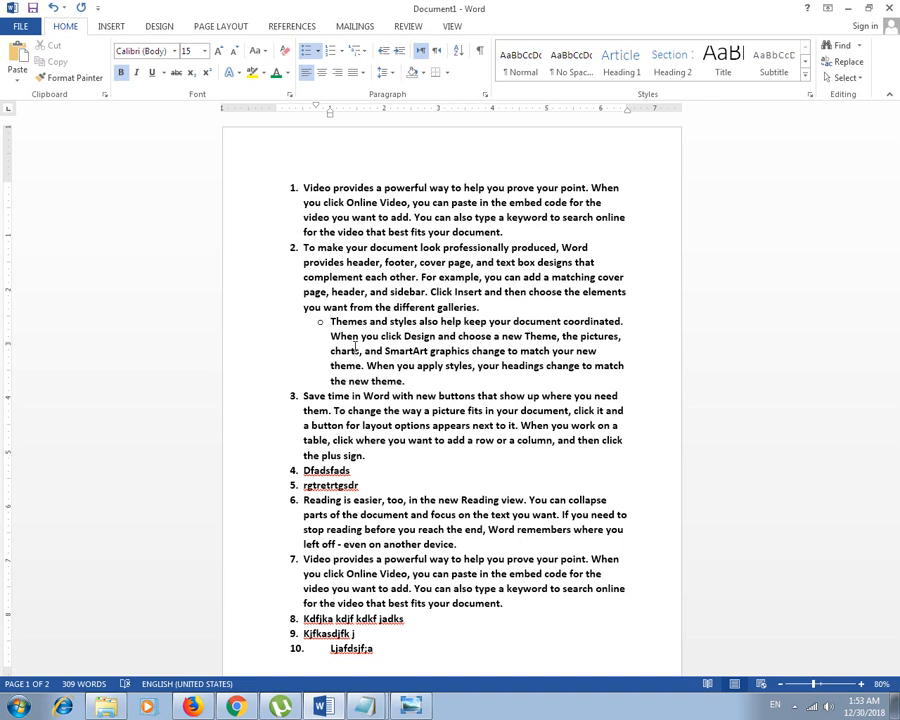
# Set the multilevel list format of the whole document to None
pyautogui.click(365, 52)
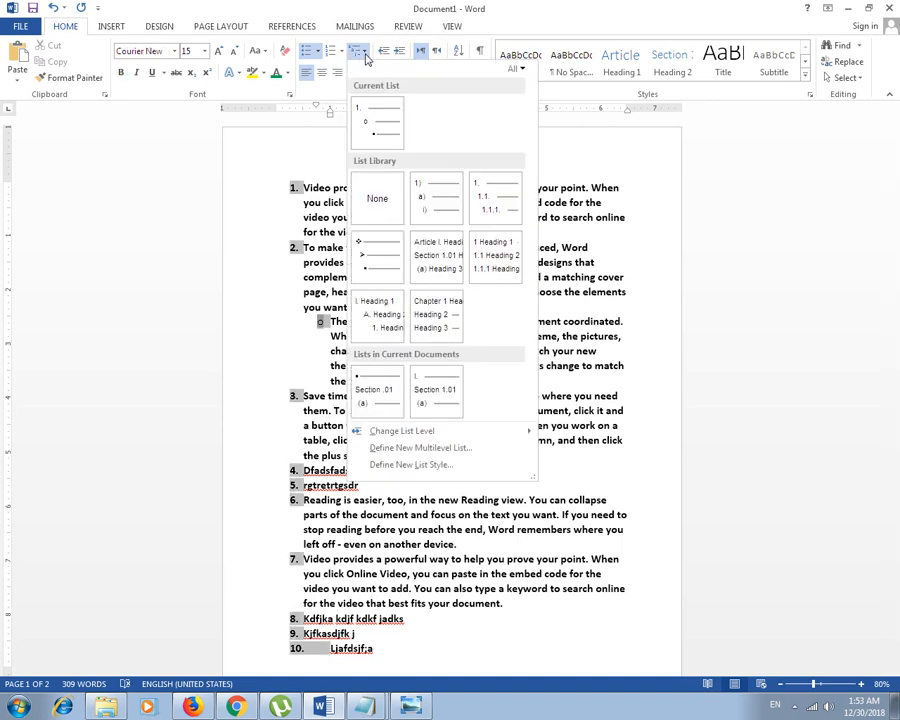
pyautogui.click(331, 322)
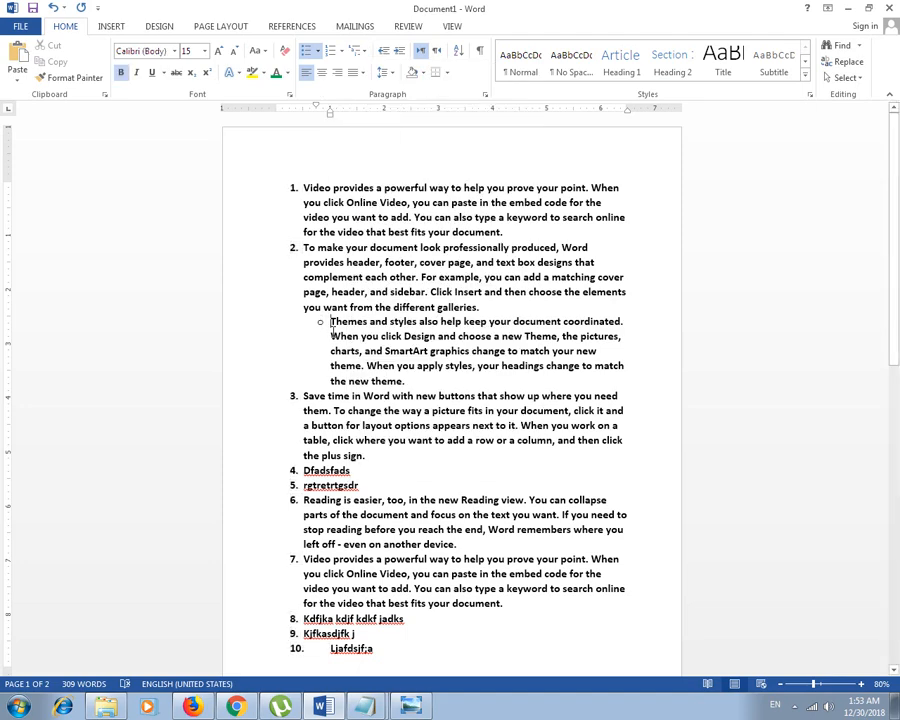
pyautogui.moveTo(331, 322); pyautogui.dragTo(434, 337)
pyautogui.hotkey('ctrl', 'a')
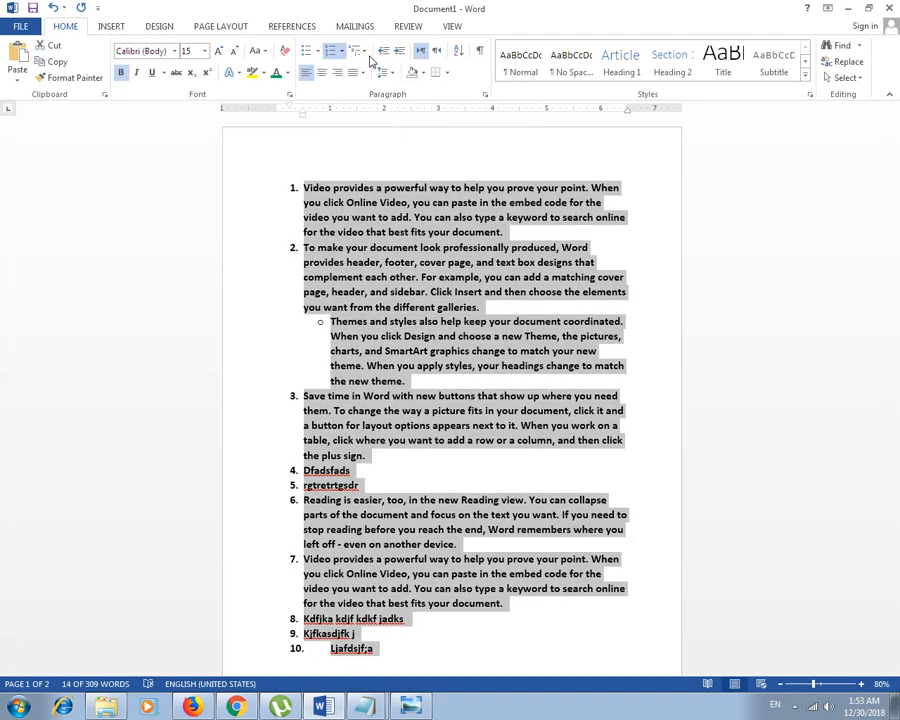
pyautogui.click(362, 51)
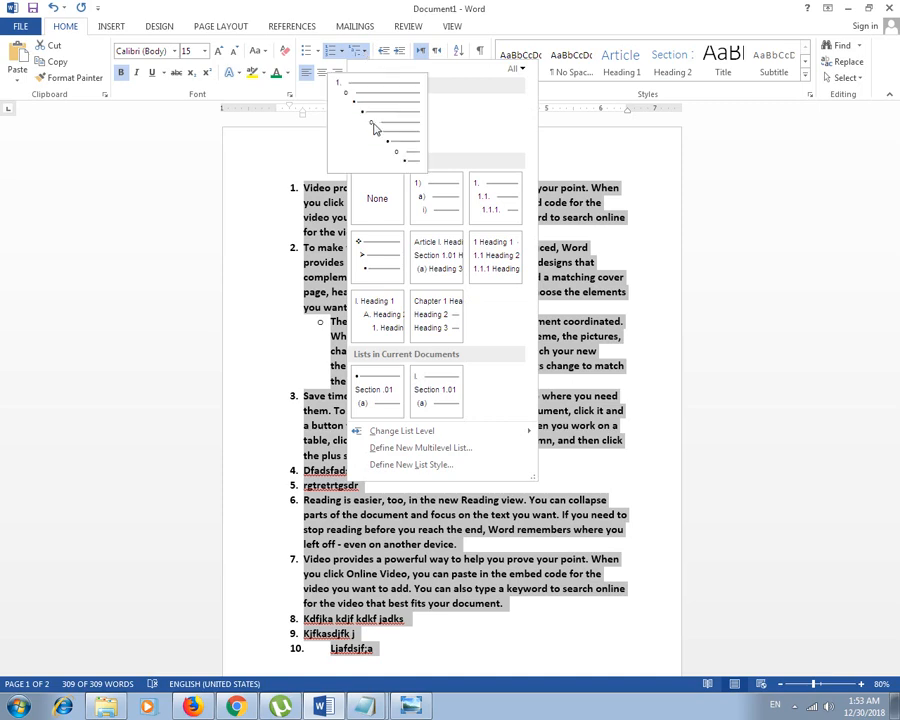
pyautogui.click(374, 196)
pyautogui.click(376, 205)
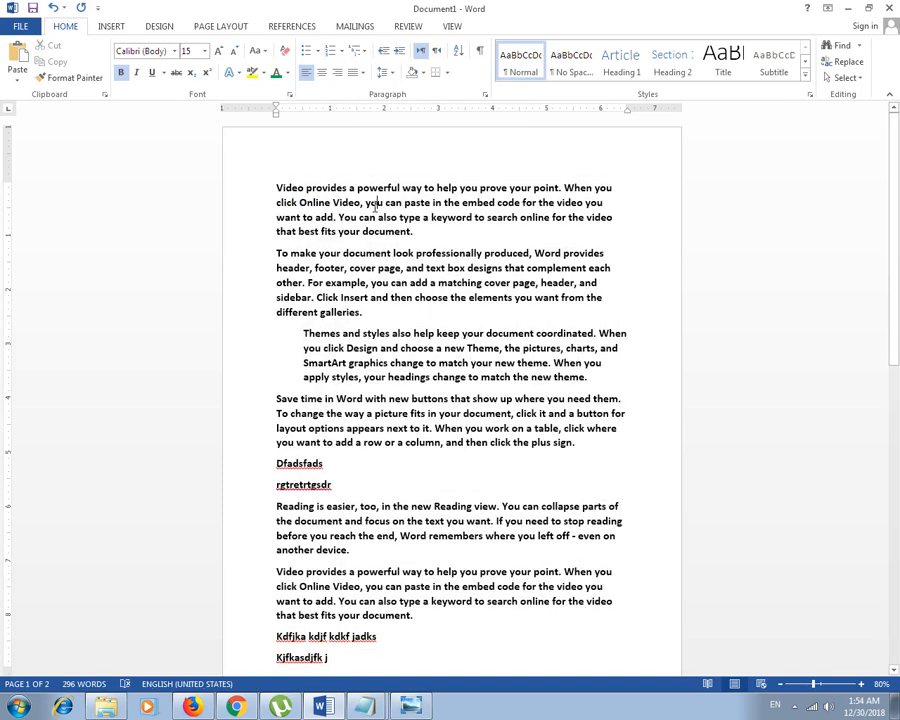
# Apply numbering to the whole text and deselect it
pyautogui.hotkey('ctrl', 'a')
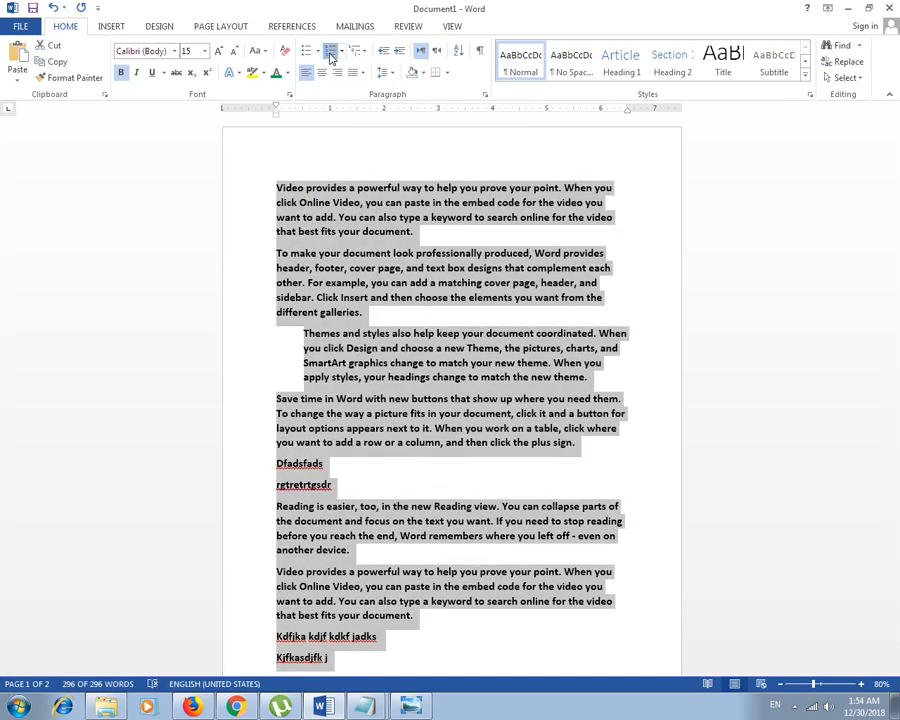
pyautogui.click(331, 54)
pyautogui.click(364, 331)
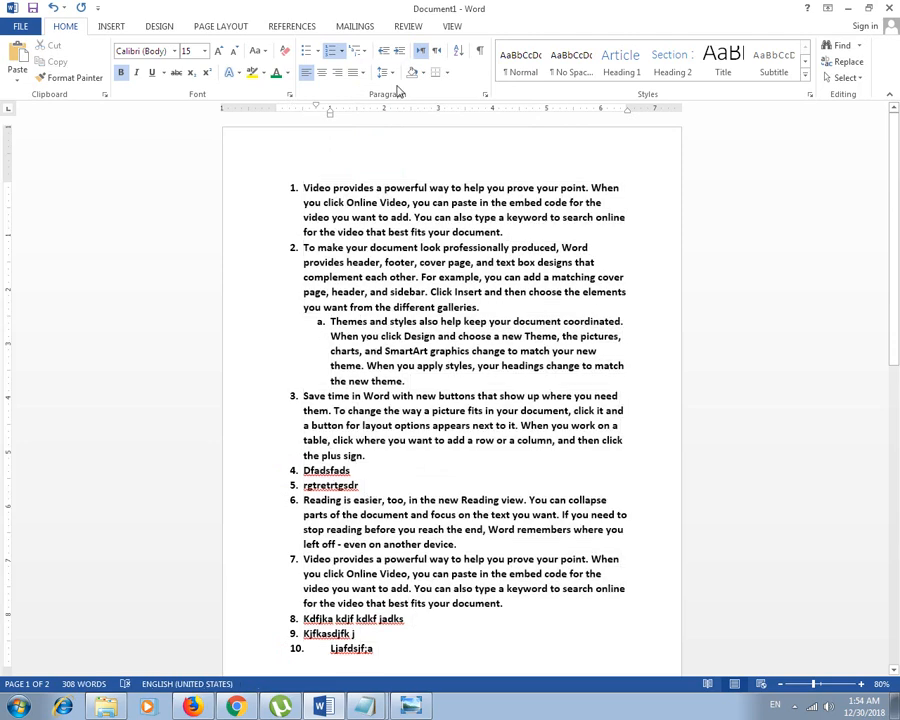
pyautogui.click(331, 50)
pyautogui.click(290, 272)
# Add sub-items "Kfjkdsajfkadsjfkja dk jkd sj k jfksjad k" and "Kdjfk j l;dkslf;kadslf" after the "Themes and styles" sub-item
pyautogui.click(414, 386)
pyautogui.click(406, 381)
pyautogui.press('Return')
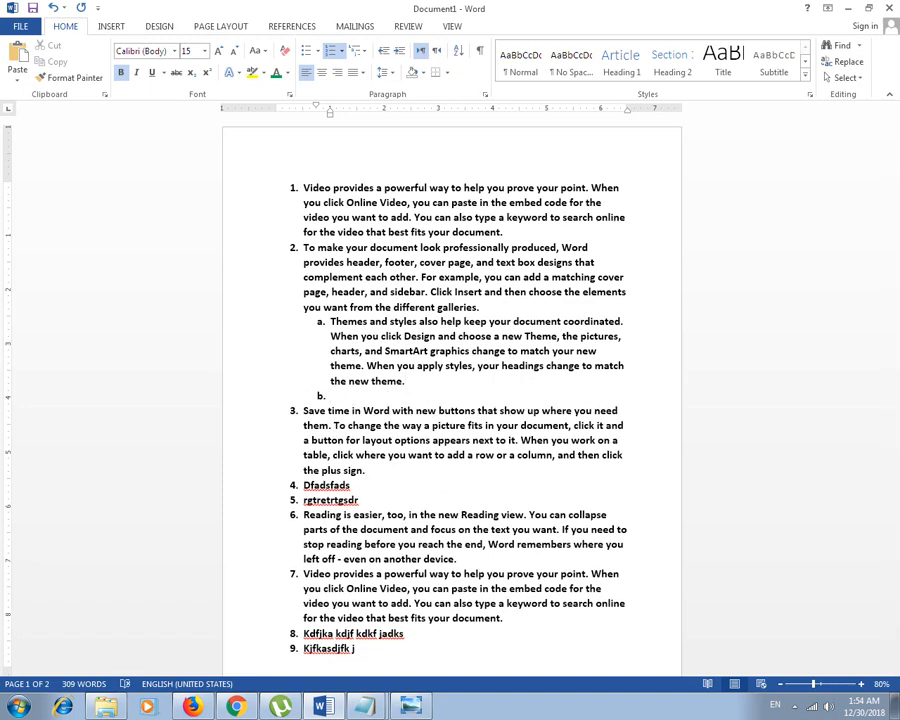
pyautogui.write('Kfjkdsajfkadsjfkja  dk jkd sj k')
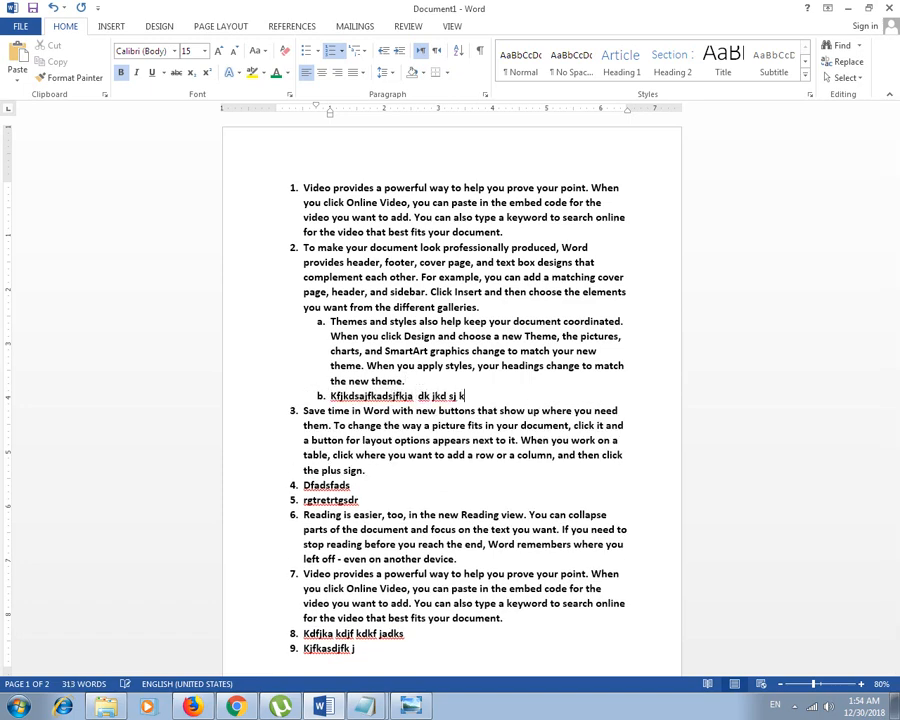
pyautogui.write(' jfksjad k')
pyautogui.press('Return')
pyautogui.write('Kdjfk j l;dkslf;kadslf')
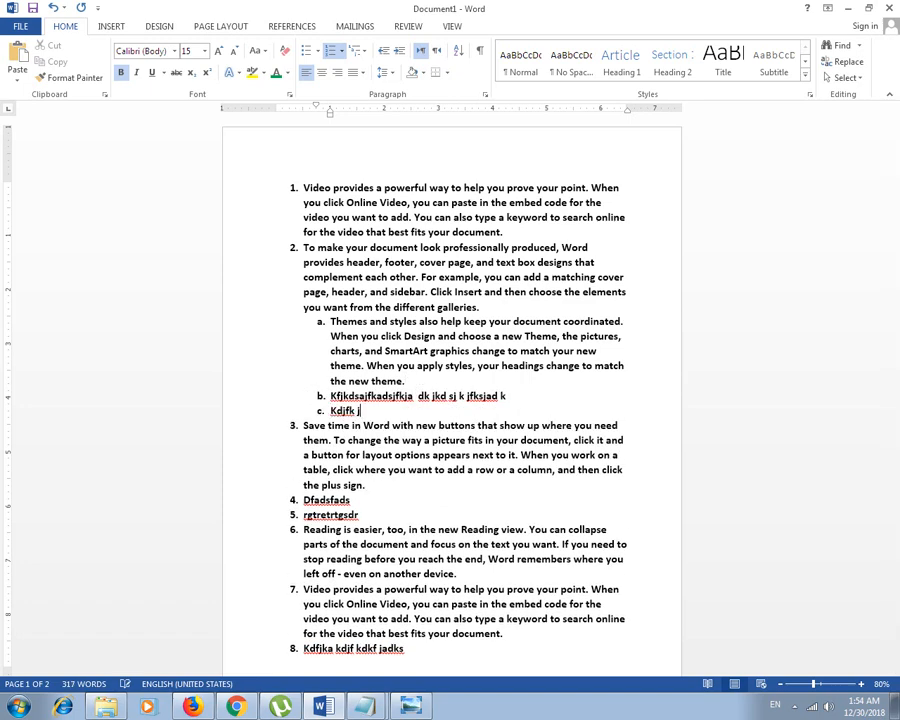
# Add the sub-item "Djfl;asdkjfl;asdklf" and end the lettered list with an empty, unlettered line
pyautogui.press('Return')
pyautogui.write('Djfl;asdkjfl;asdklf')
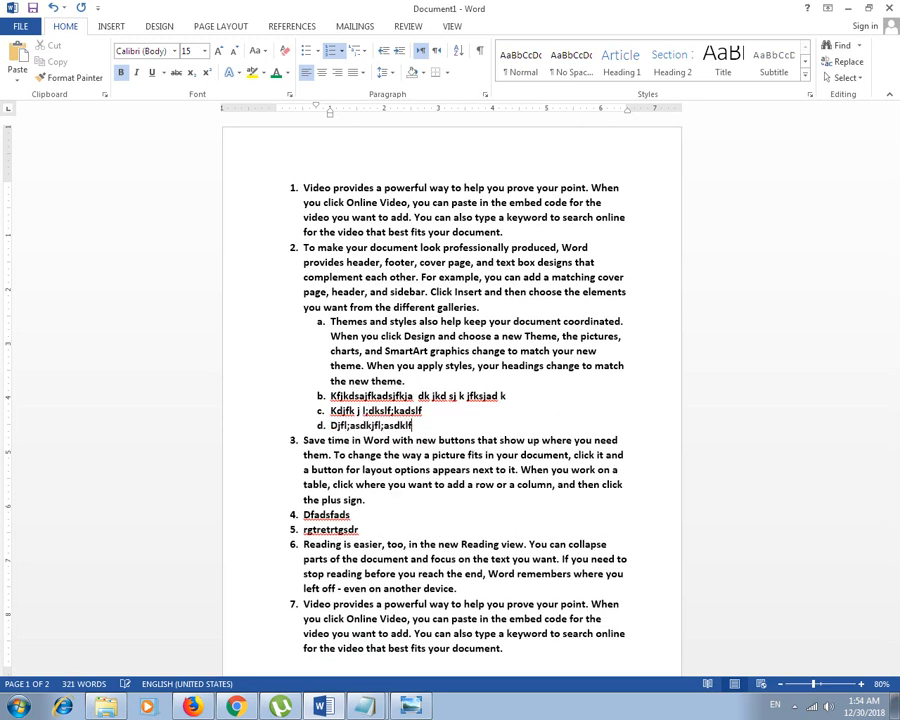
pyautogui.press('Return')
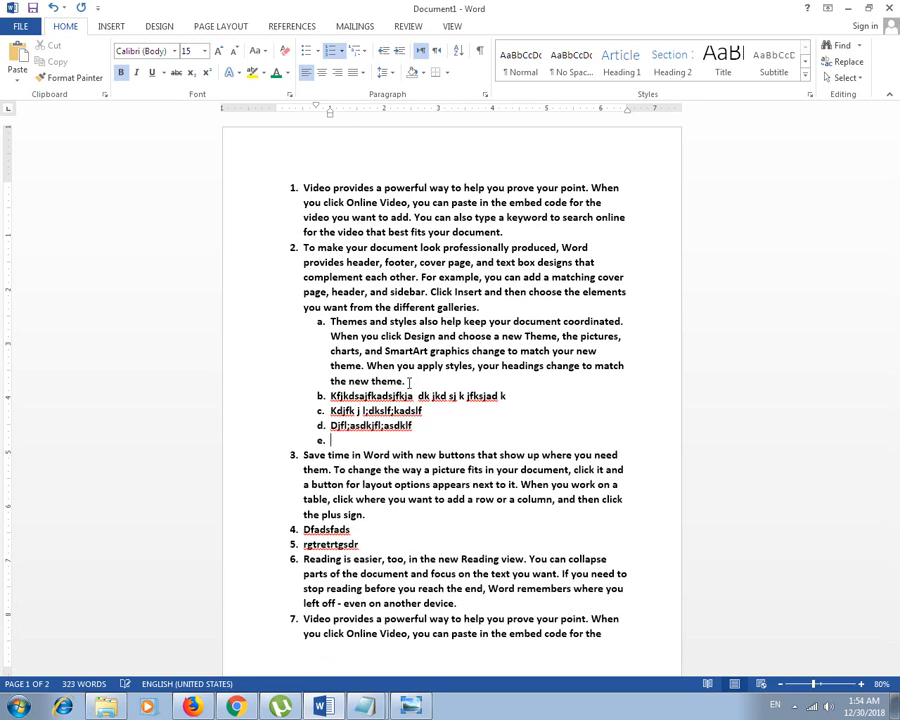
pyautogui.press('BackSpace')
# Demote the second "Video provides" paragraph, which follows "Reading is easier", by two list levels
pyautogui.scroll(-2, 367, 512)
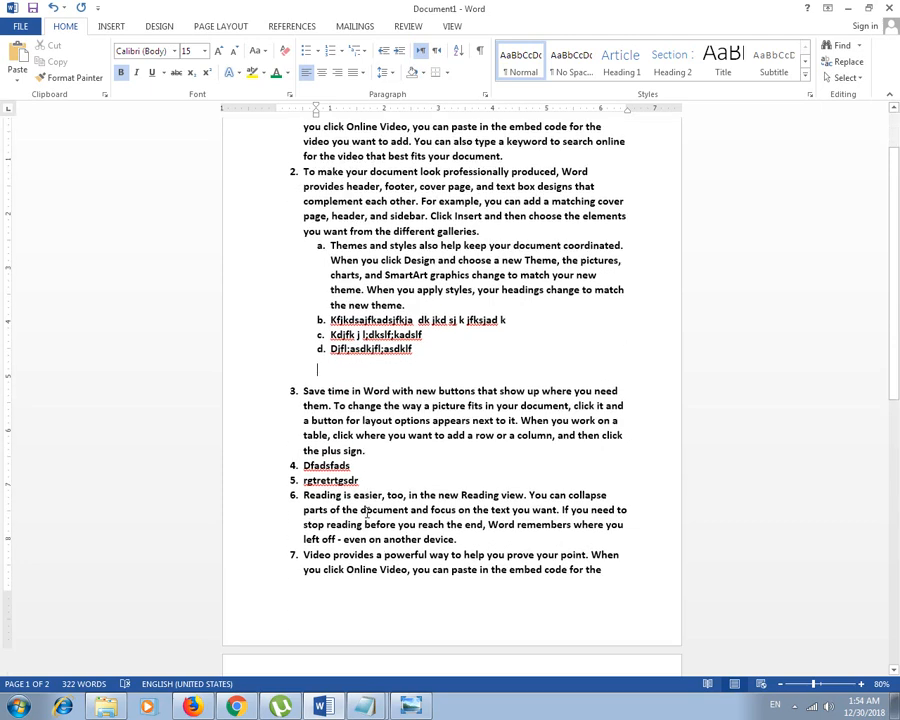
pyautogui.scroll(2, 367, 512)
pyautogui.scroll(-4, 446, 540)
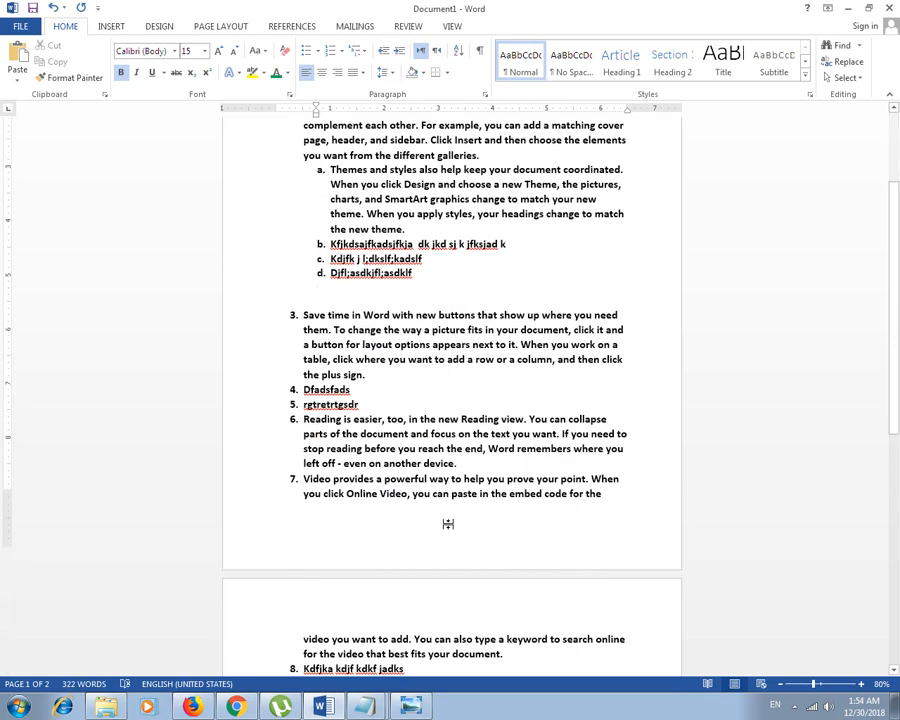
pyautogui.scroll(-6, 448, 524)
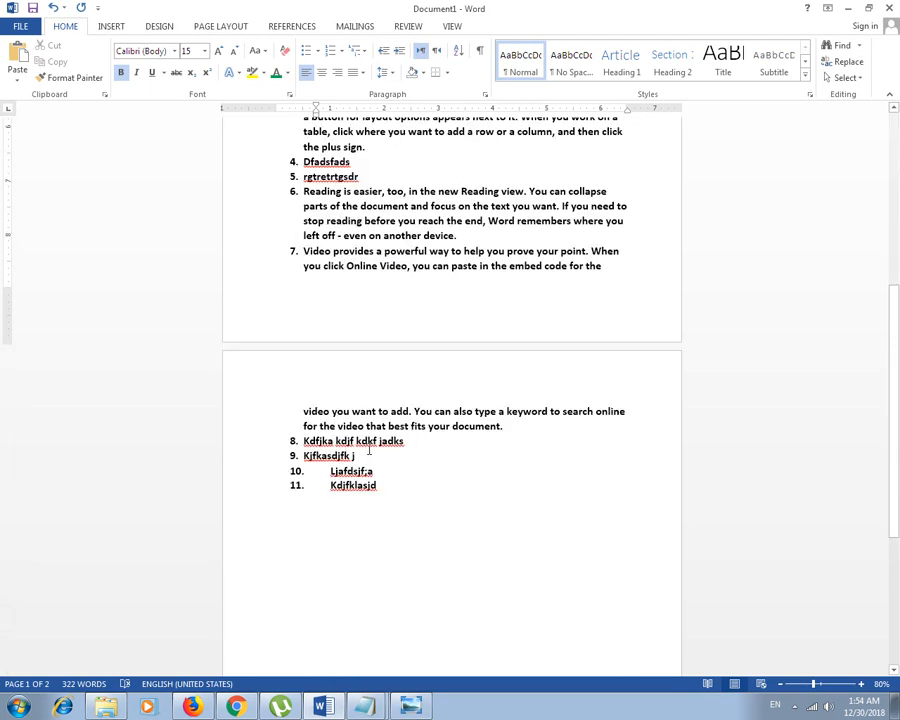
pyautogui.click(462, 236)
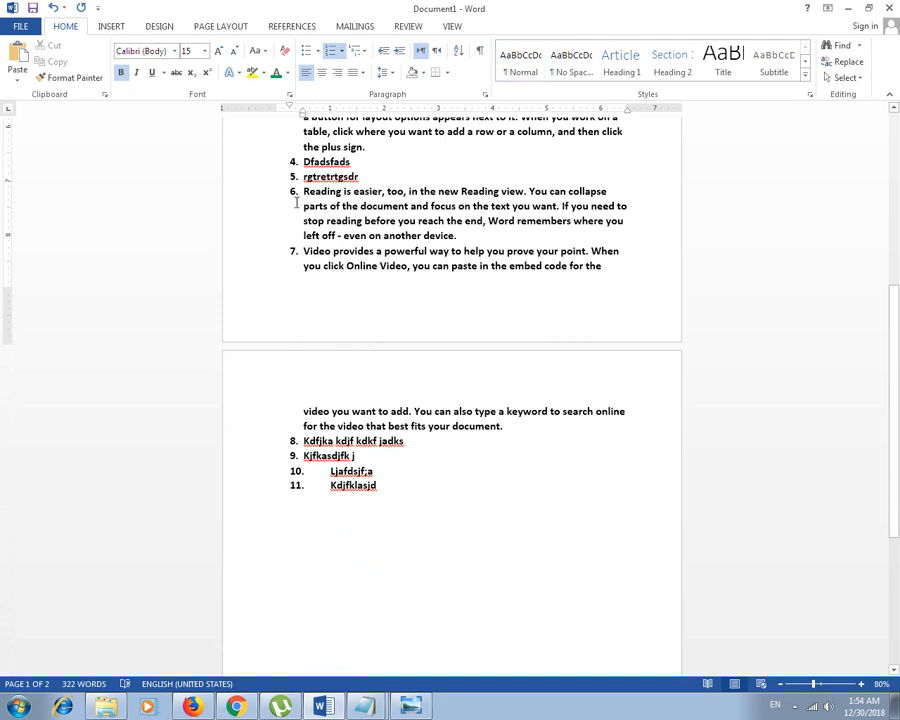
pyautogui.click(304, 251)
pyautogui.press('Tab')
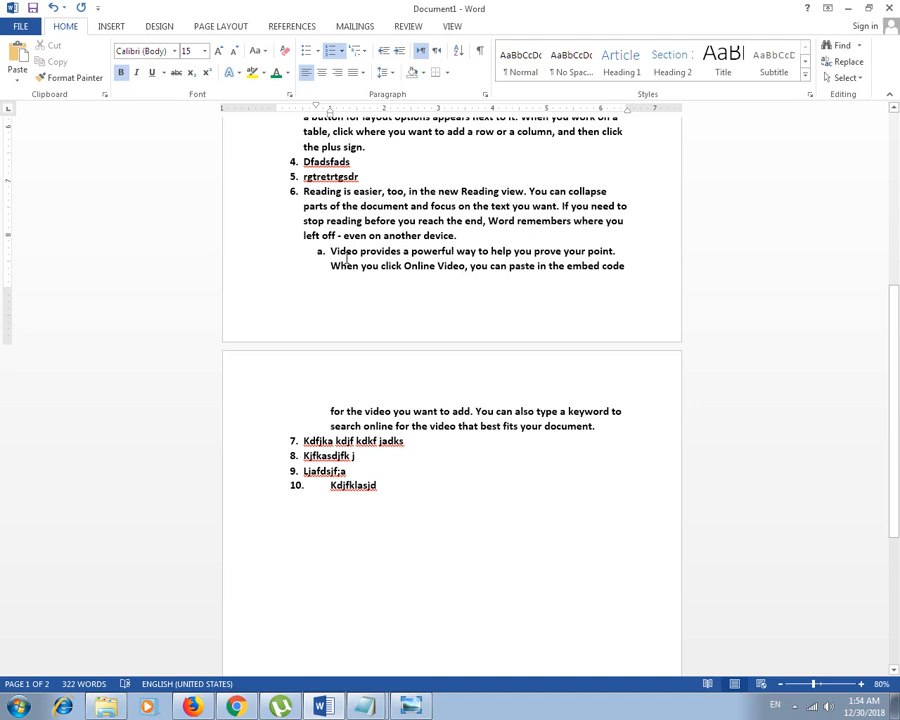
pyautogui.press('Tab')
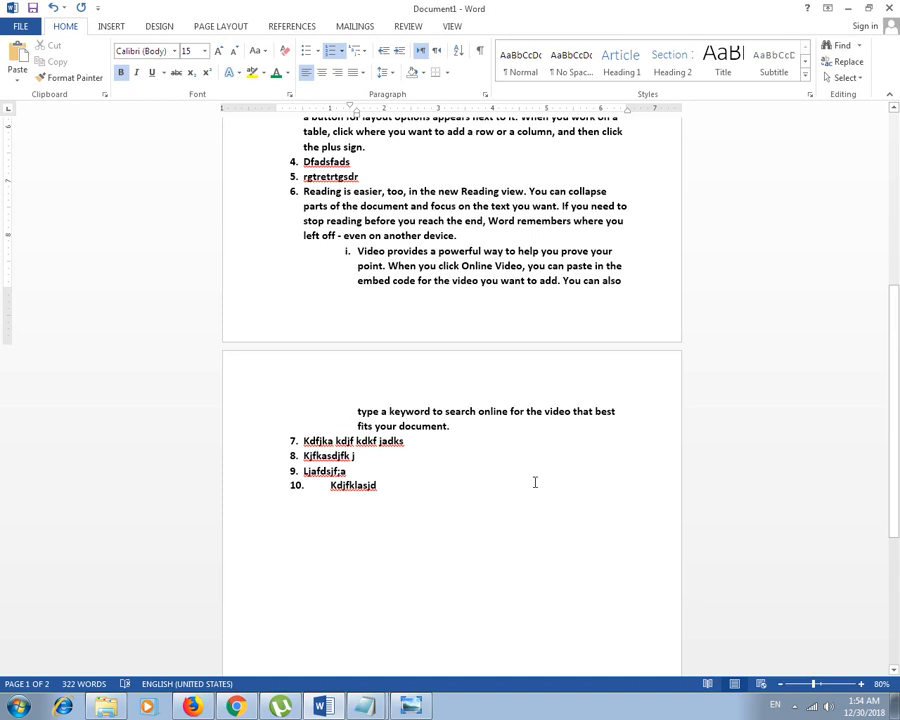
# Add third-level items "Fgfdgsdf", "Sdf", "Asdf", "Sdaf", "Asdf", "Asd" and "fas" after the demoted "Video provides" paragraph
pyautogui.click(463, 428)
pyautogui.press('Return')
pyautogui.write('Fgfdgsdf')
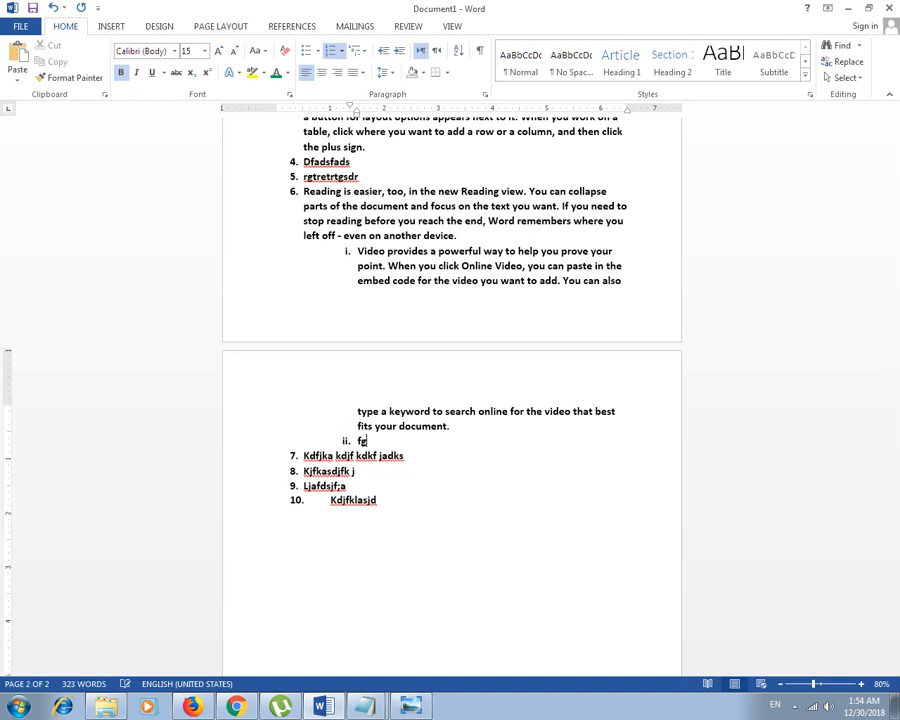
pyautogui.press('Return')
pyautogui.write('sdf asdf sdaf asdf asd f')
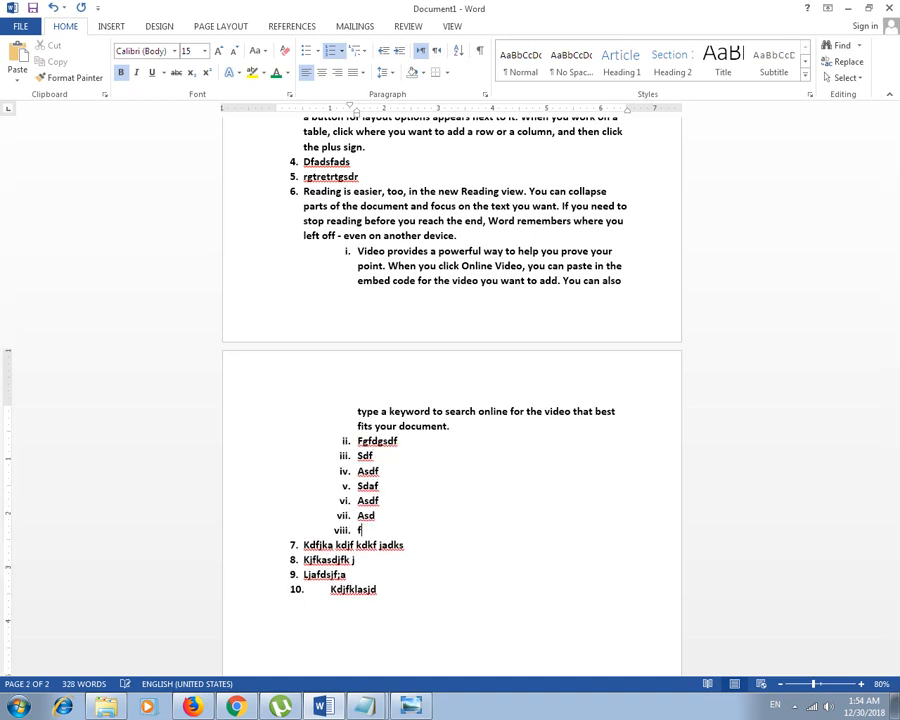
pyautogui.write('as')
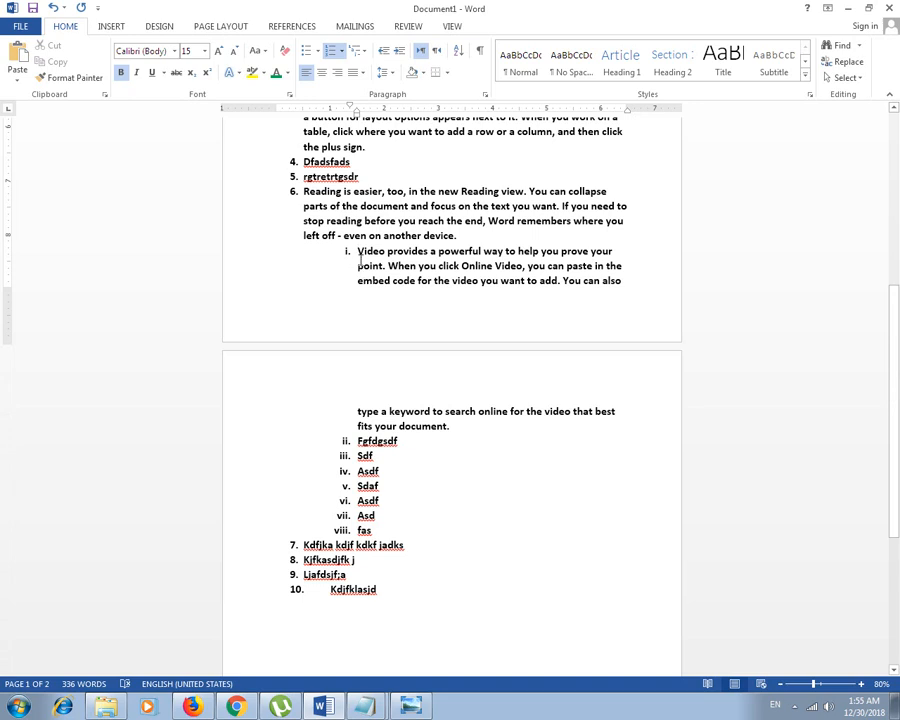
# Remove the numbering and the indentation from the demoted "Video provides" paragraph
pyautogui.press('BackSpace')
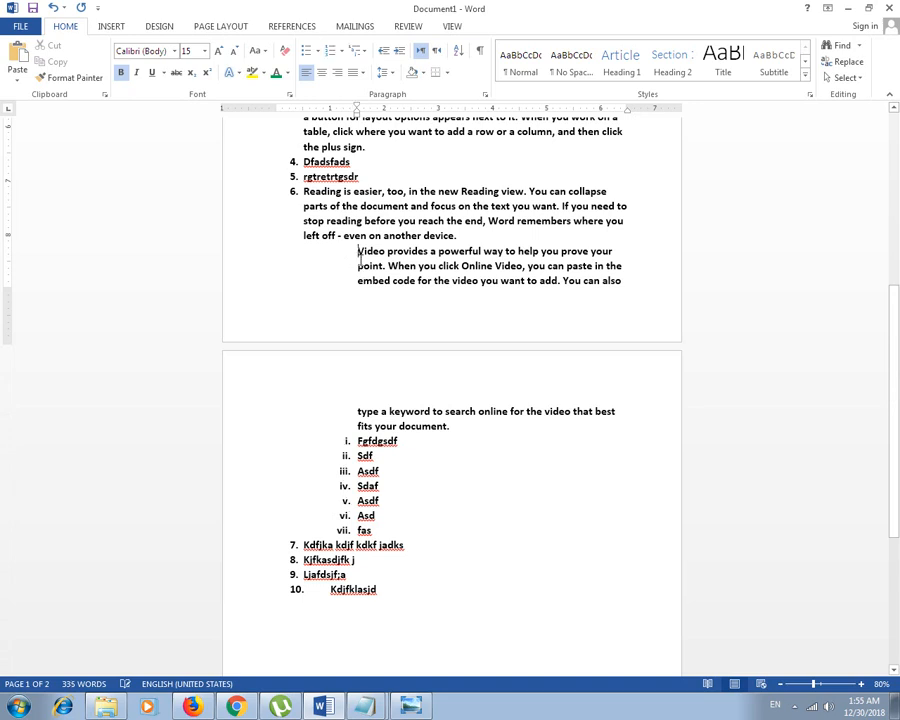
pyautogui.press('BackSpace')
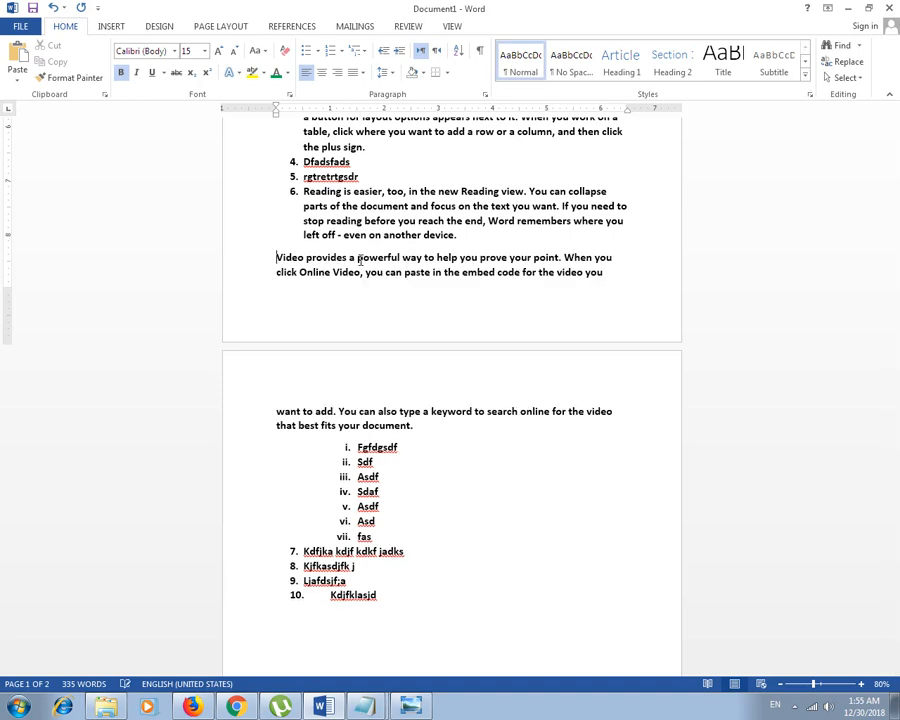
# Remove the list letter from the sub-item starting "Kfjkdsajfkadsjfkja"
pyautogui.scroll(2, 302, 270)
pyautogui.scroll(2, 301, 268)
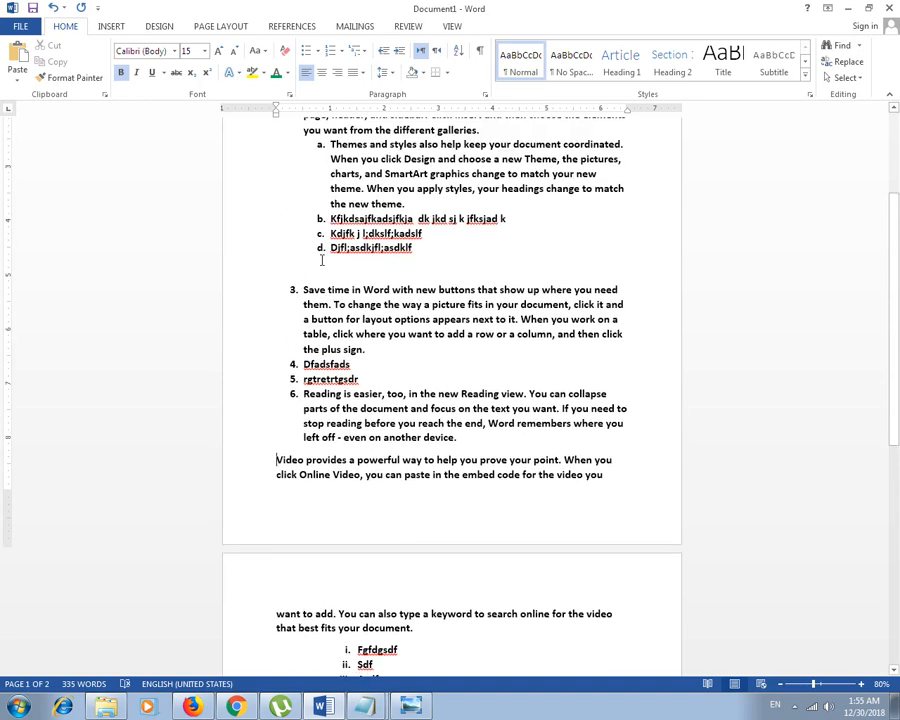
pyautogui.scroll(2, 320, 206)
pyautogui.click(330, 294)
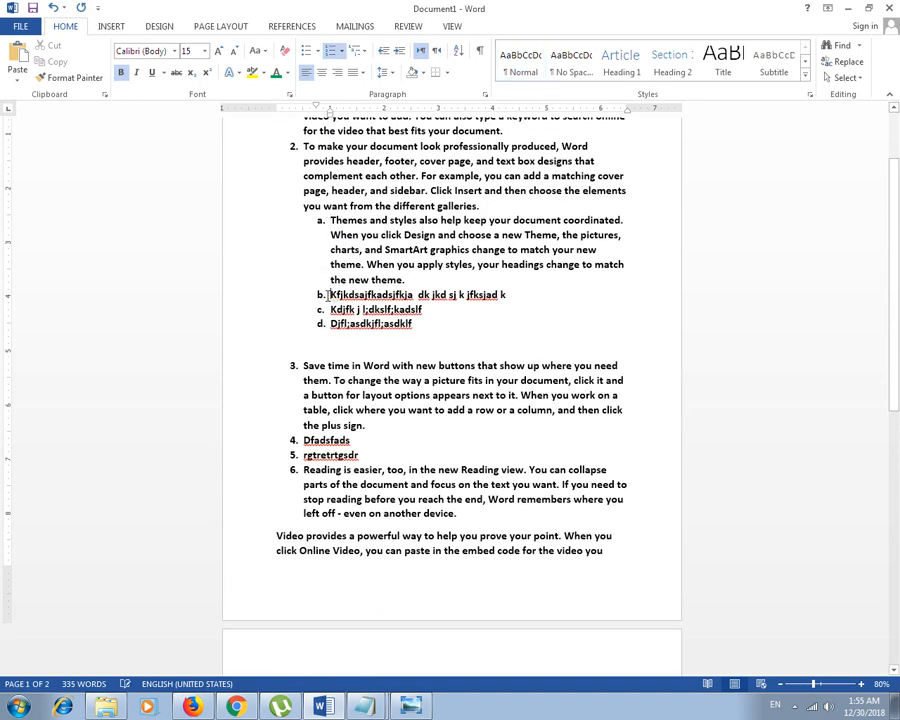
pyautogui.press('BackSpace')
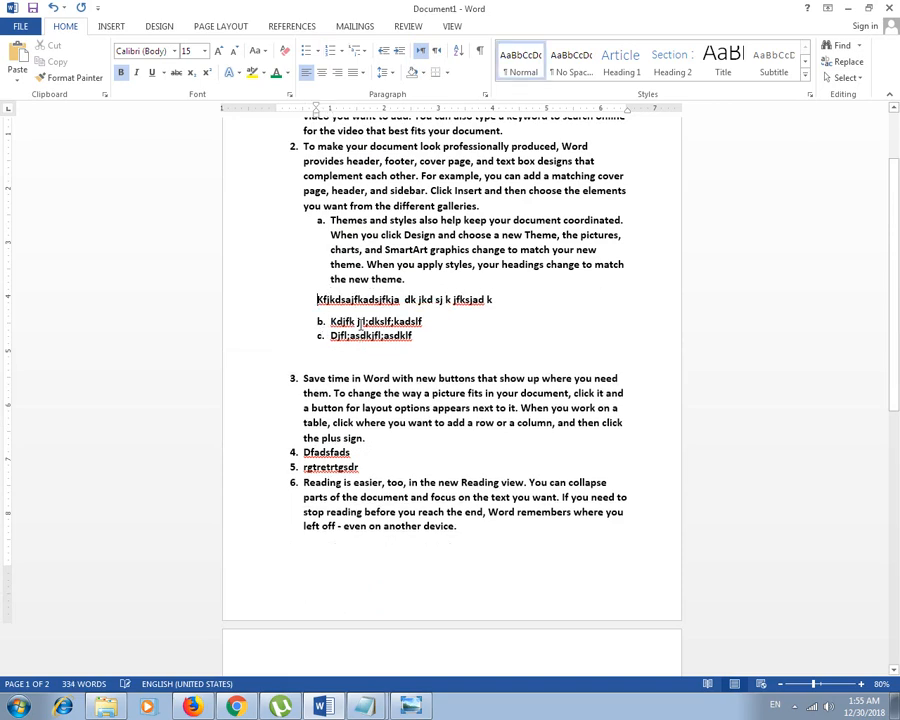
pyautogui.scroll(2, 329, 359)
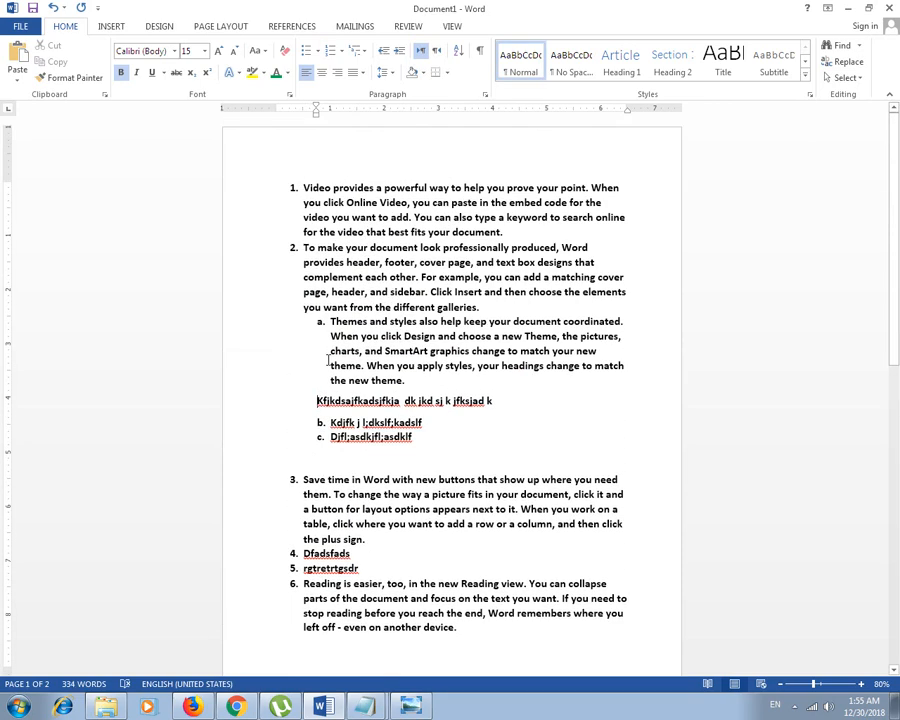
# Replace the entire document content with random sample paragraphs generated by =rand(10)
pyautogui.hotkey('ctrl', 'a')
pyautogui.write('=')
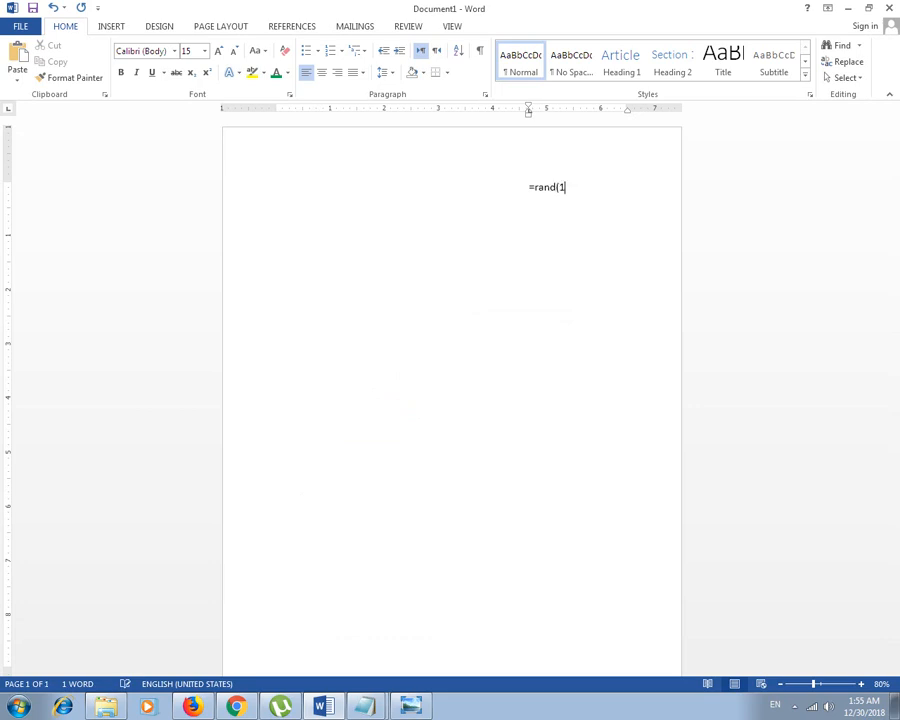
pyautogui.write('rand(10)')
pyautogui.press('Return')
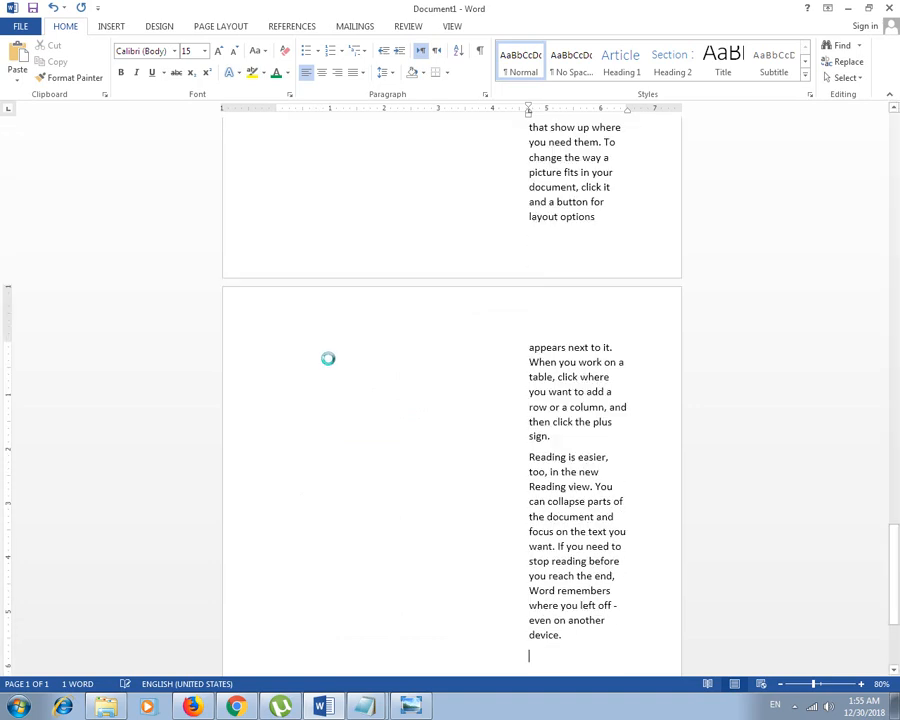
# Decrease the indent of all the text by one level, try centre and left alignment, and justify it
pyautogui.hotkey('ctrl', 'a')
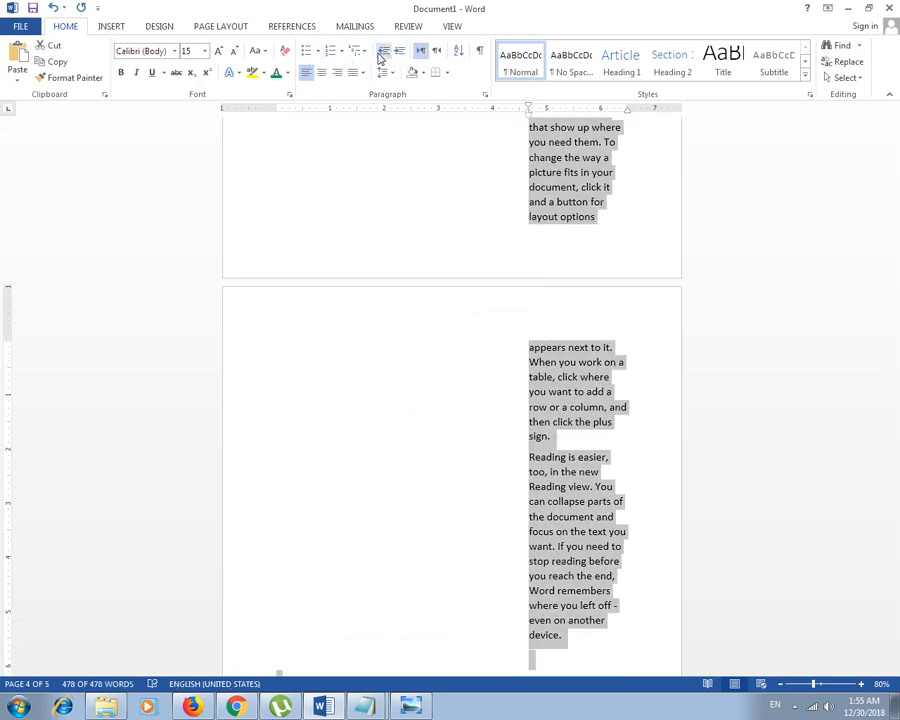
pyautogui.click(386, 53)
pyautogui.click(323, 74)
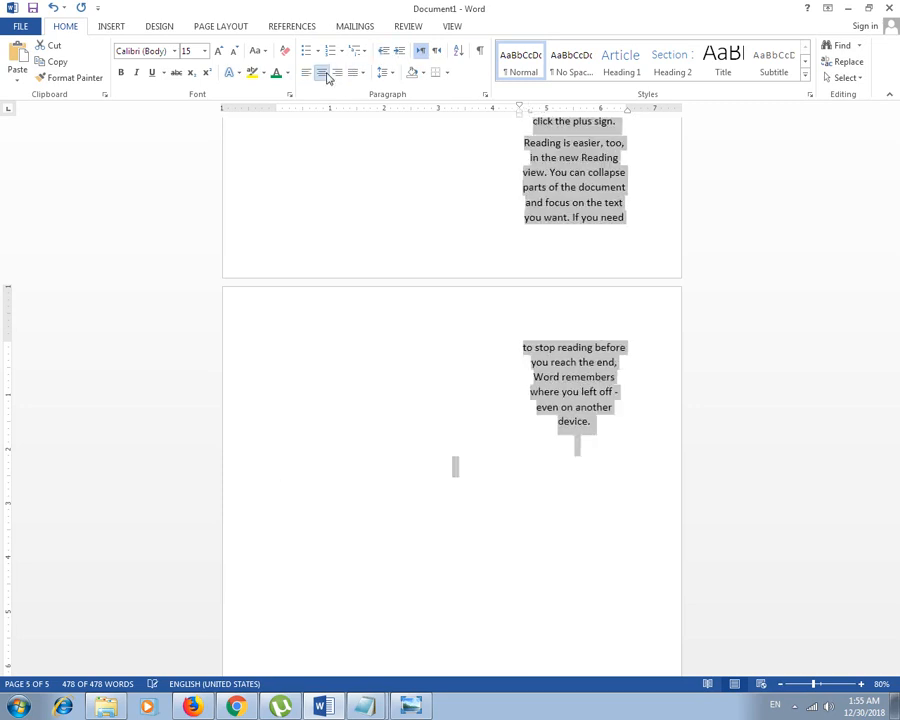
pyautogui.click(306, 74)
pyautogui.click(352, 73)
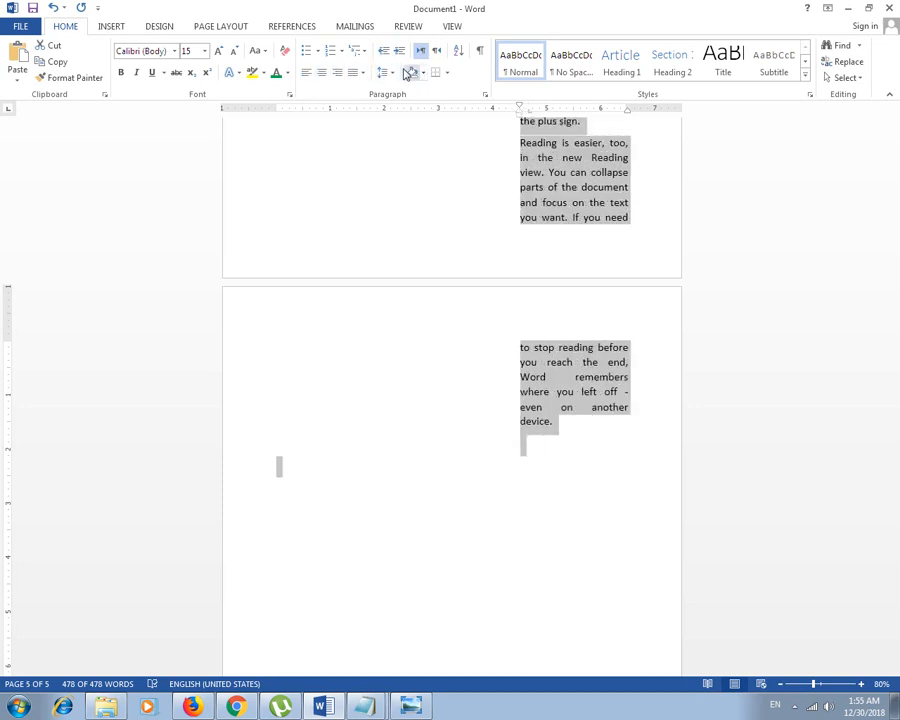
# Set the multilevel list format of all the text to None
pyautogui.click(357, 51)
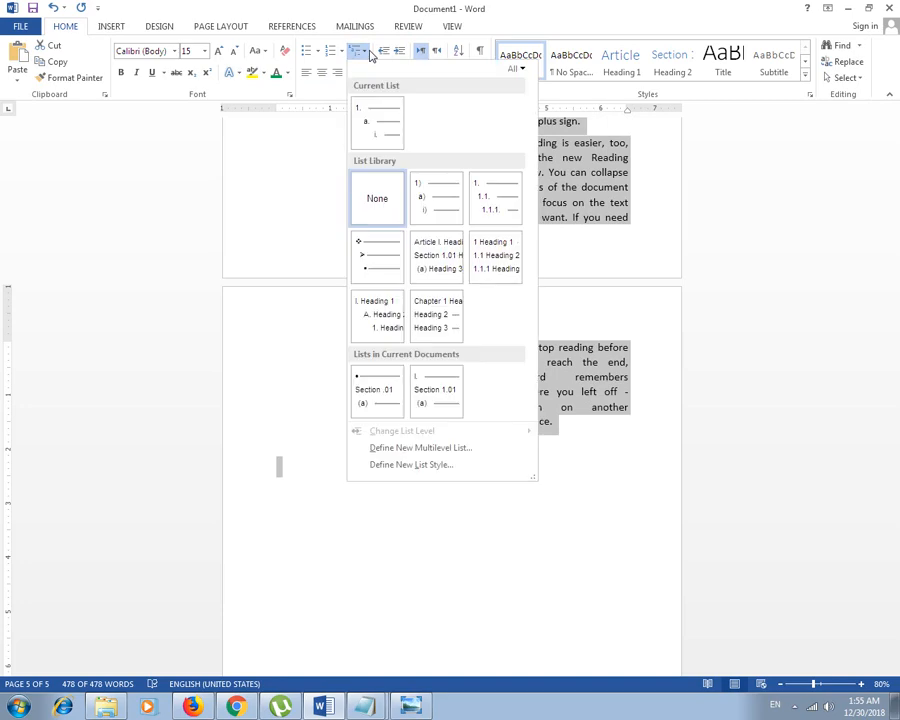
pyautogui.click(368, 221)
pyautogui.click(436, 213)
pyautogui.scroll(4, 436, 212)
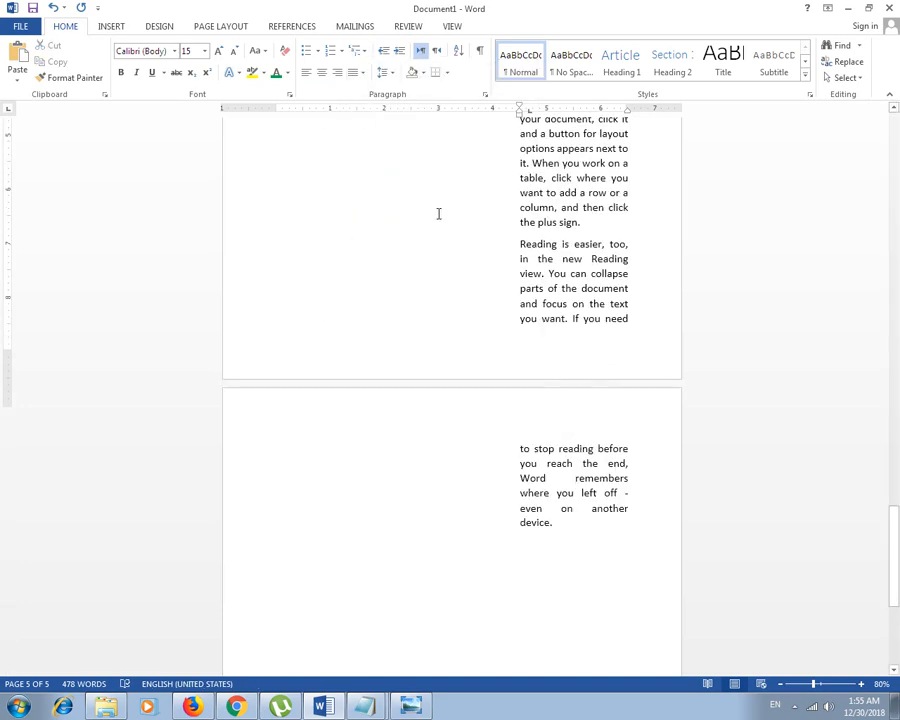
pyautogui.scroll(2, 480, 245)
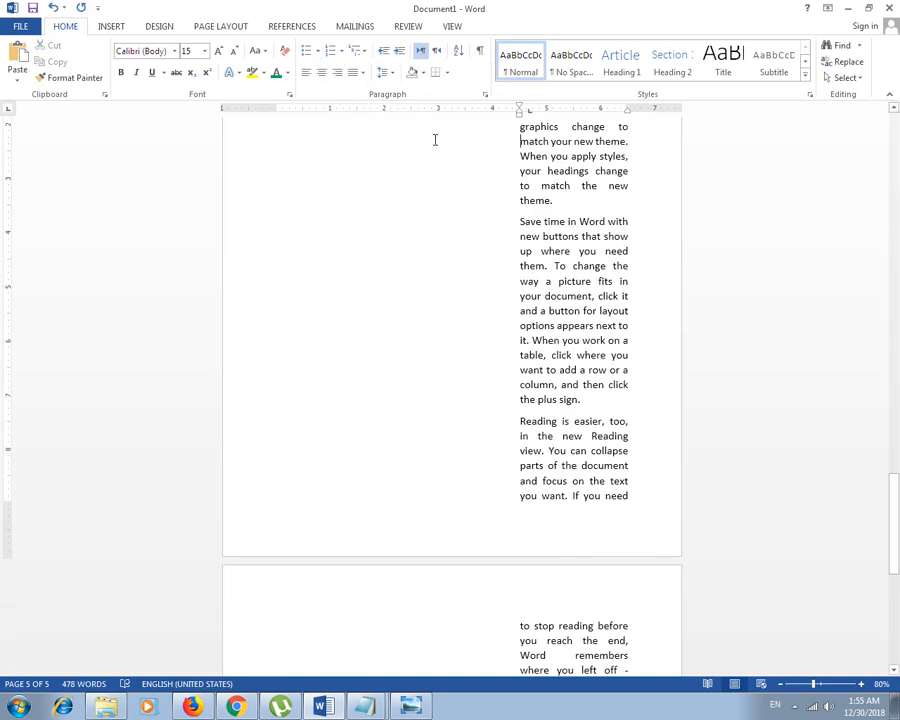
# Left-align all the text and decrease its indentation until it starts at the page margin
pyautogui.hotkey('ctrl', 'a')
pyautogui.hotkey('ctrl', 'l')
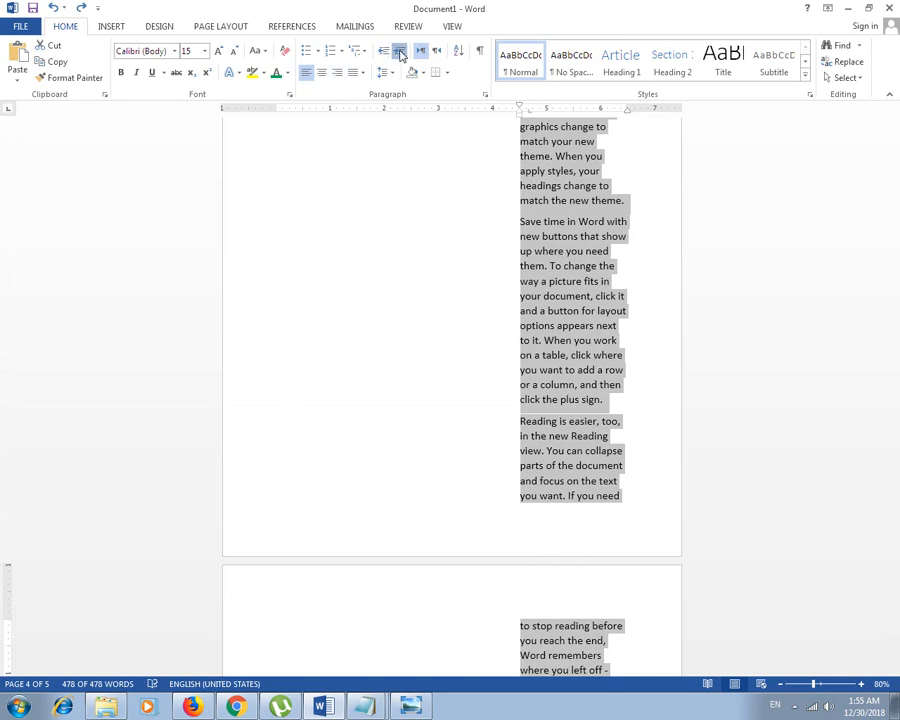
pyautogui.click(398, 52)
pyautogui.click(398, 52)
pyautogui.click(398, 52)
pyautogui.click(386, 52)
pyautogui.click(386, 52)
pyautogui.click(386, 52)
pyautogui.click(386, 52)
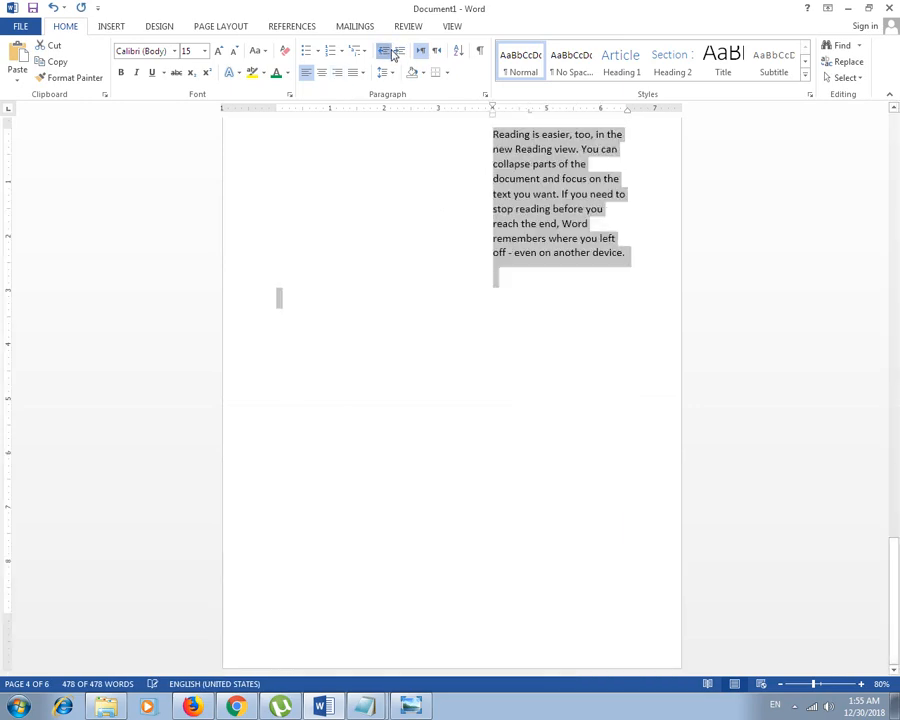
pyautogui.click(391, 50)
pyautogui.click(391, 50)
pyautogui.click(391, 50)
pyautogui.click(391, 50)
pyautogui.click(391, 50)
pyautogui.click(391, 50)
pyautogui.click(391, 50)
pyautogui.click(391, 50)
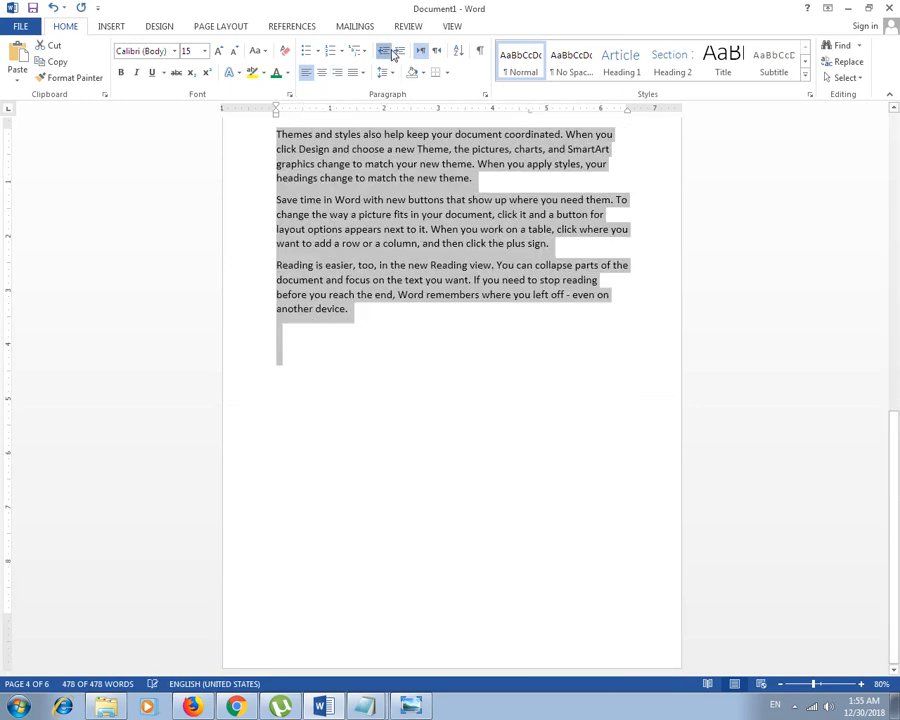
# Apply 1. 2. 3. numbering to all the paragraphs
pyautogui.scroll(15, 352, 200)
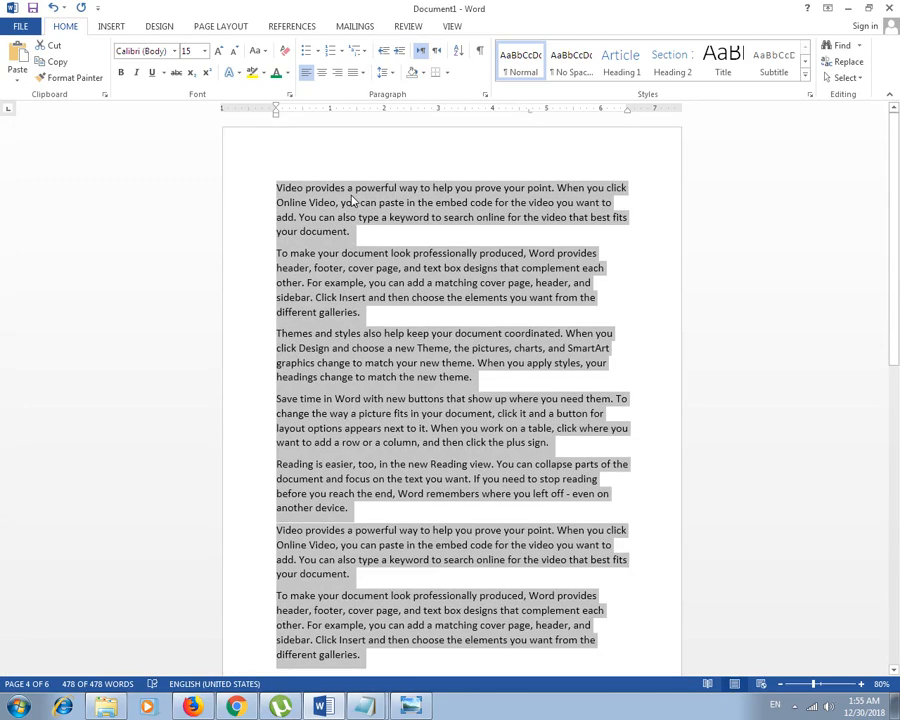
pyautogui.click(333, 52)
pyautogui.click(366, 307)
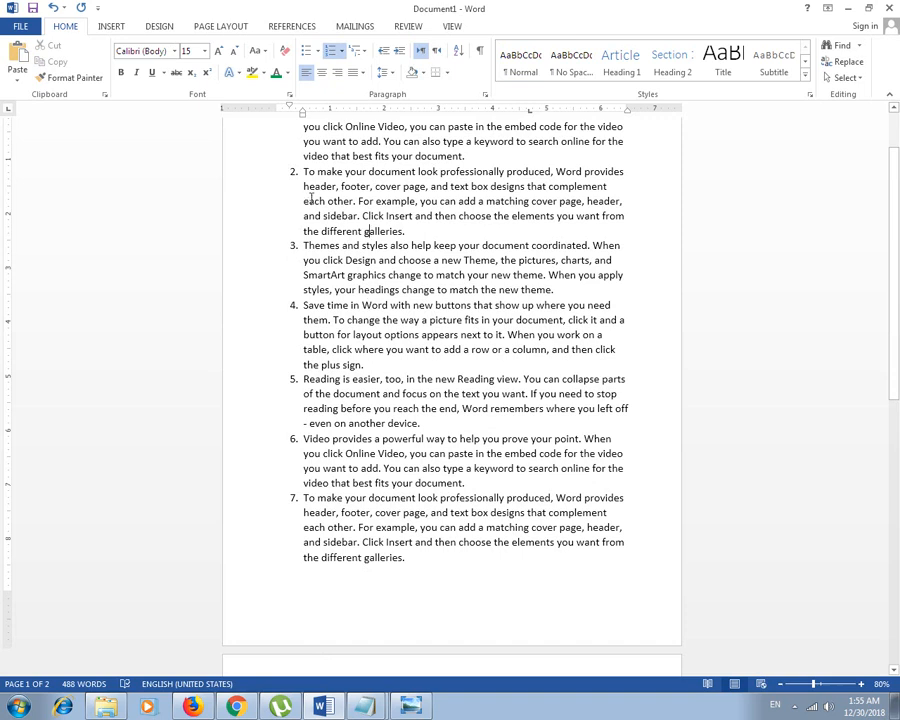
# Add second-level items "Kdfjkdasjf kdsjafkjasdkf", "Ksdafjkasdfj" and "Dkfjakl;sd" under numbered item 2
pyautogui.click(305, 247)
pyautogui.press('Return')
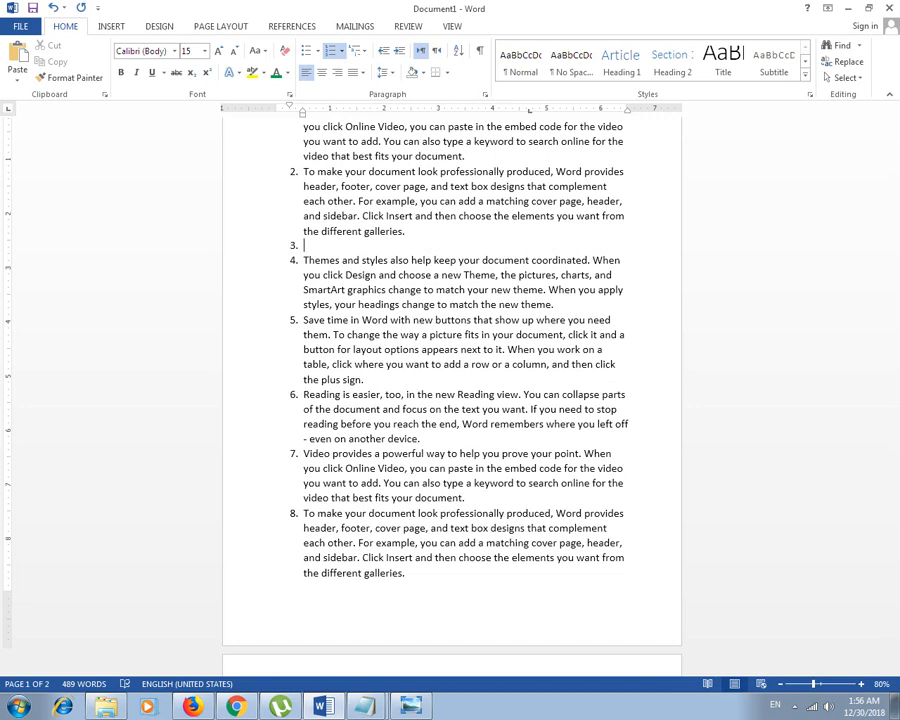
pyautogui.press('Tab')
pyautogui.write('Kdfjkdasjf kdsjafkjasdkf')
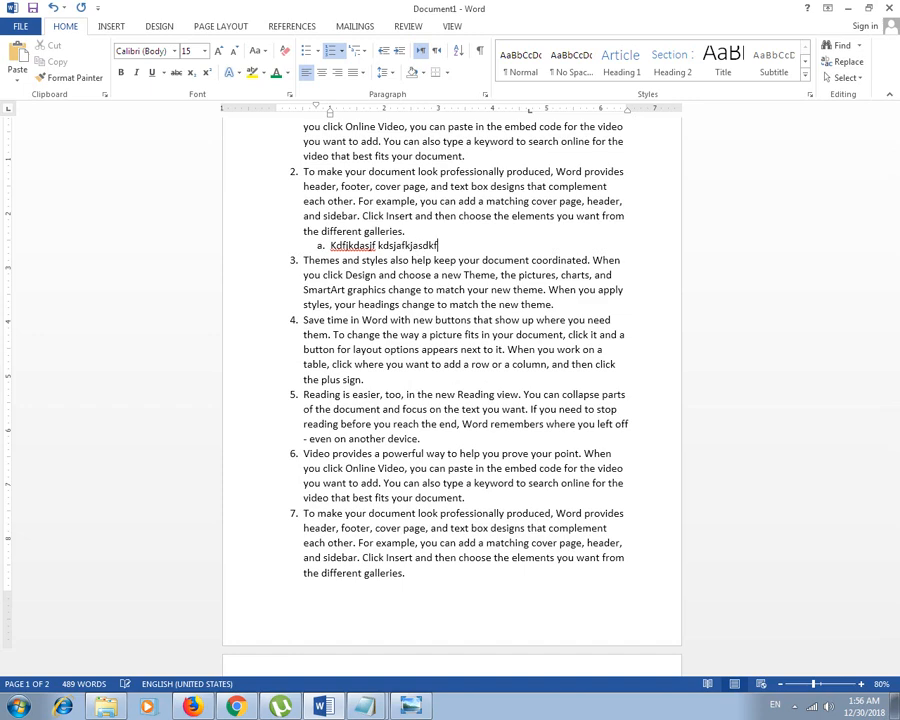
pyautogui.press('Return')
pyautogui.write('ksdafjkasdfj')
pyautogui.press('Return')
pyautogui.write('dkfjakl;sd')
pyautogui.press('Return')
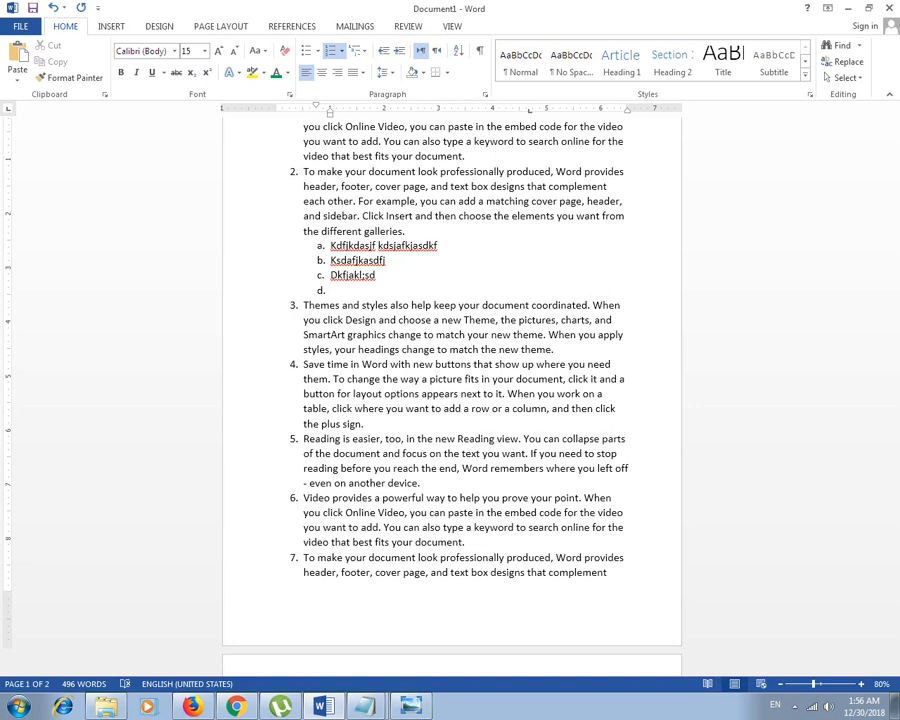
# Remove the empty list item after "Dkfjakl;sd", including its blank line
pyautogui.press('BackSpace')
pyautogui.press('BackSpace')
pyautogui.press('BackSpace')
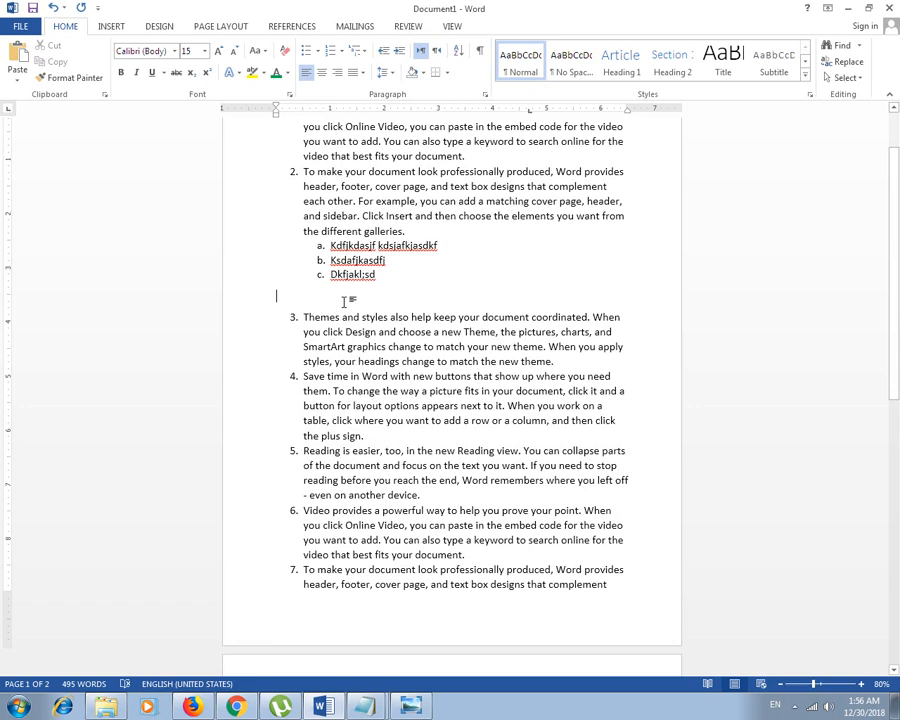
pyautogui.press('Delete')
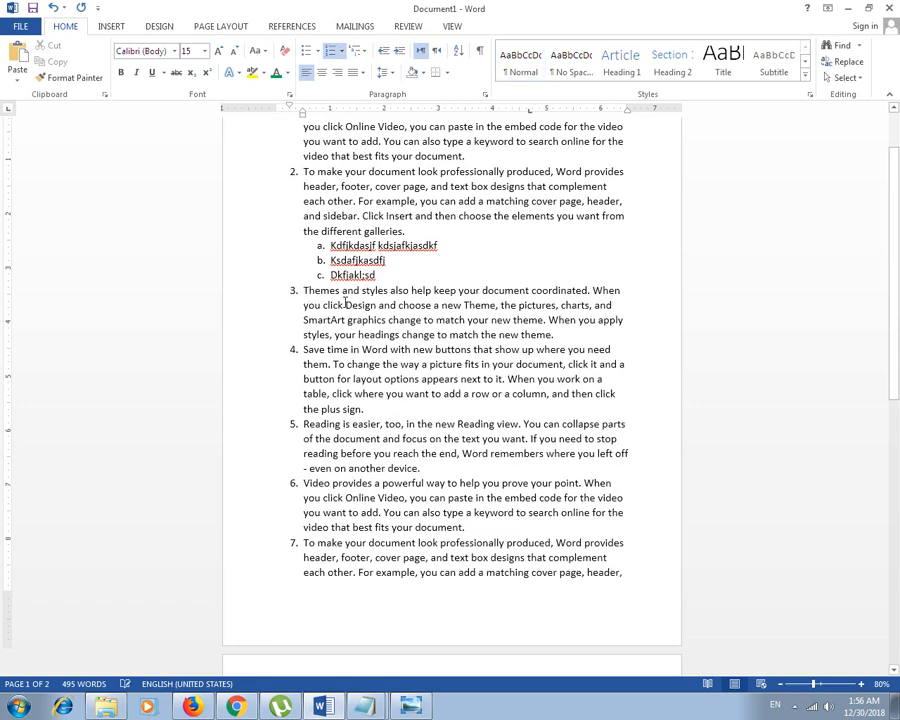
pyautogui.click(346, 305)
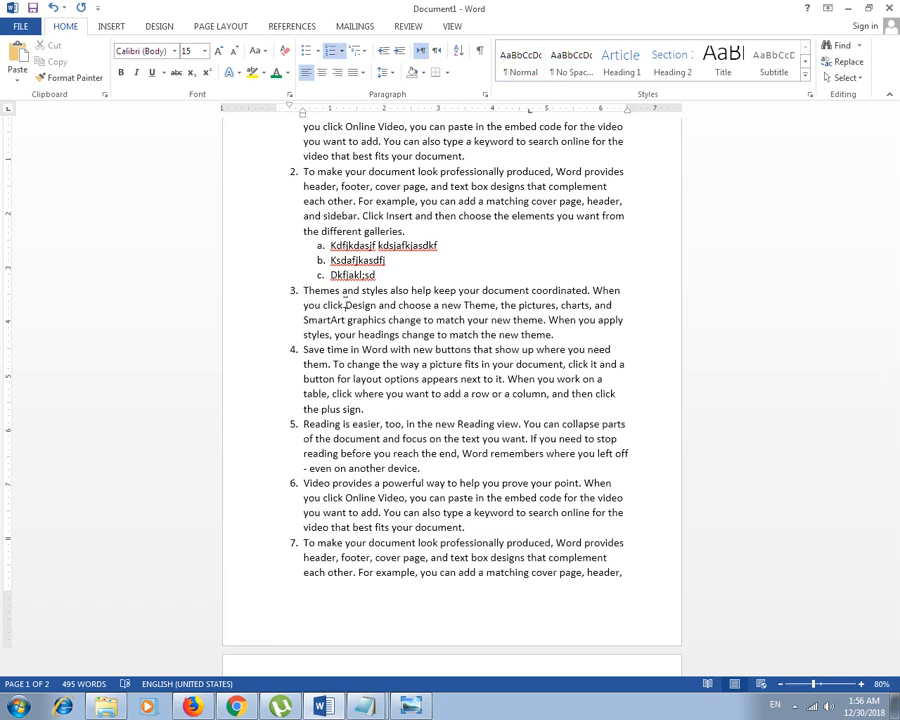
# Add second-level items "Dsfasdfasd", "Dfasdf" and "Dsfasdf" under numbered item 4, "Save time in Word"
pyautogui.click(366, 411)
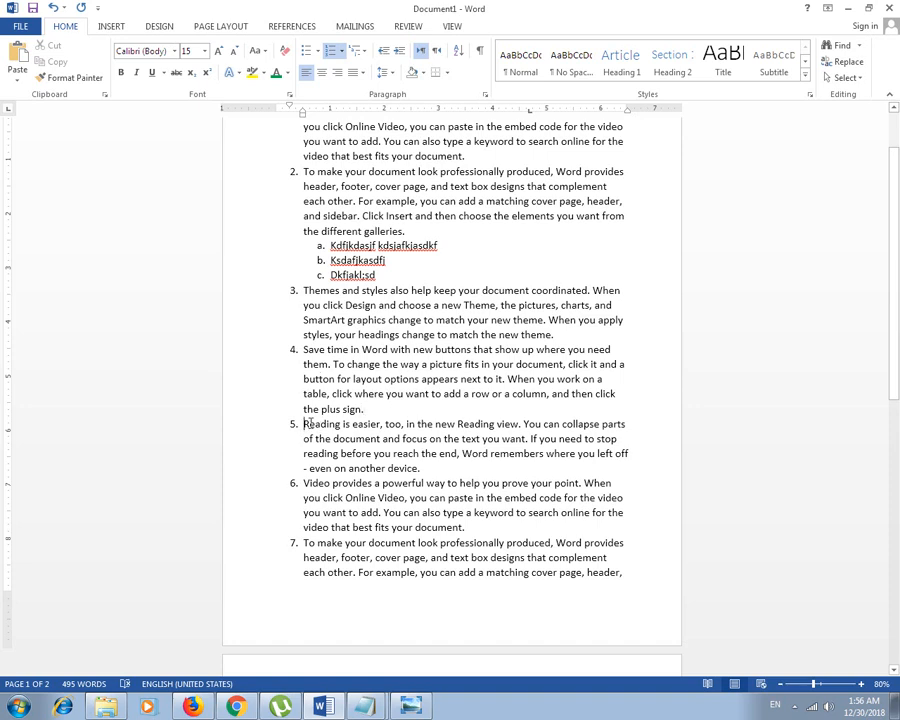
pyautogui.click(377, 410)
pyautogui.press('Return')
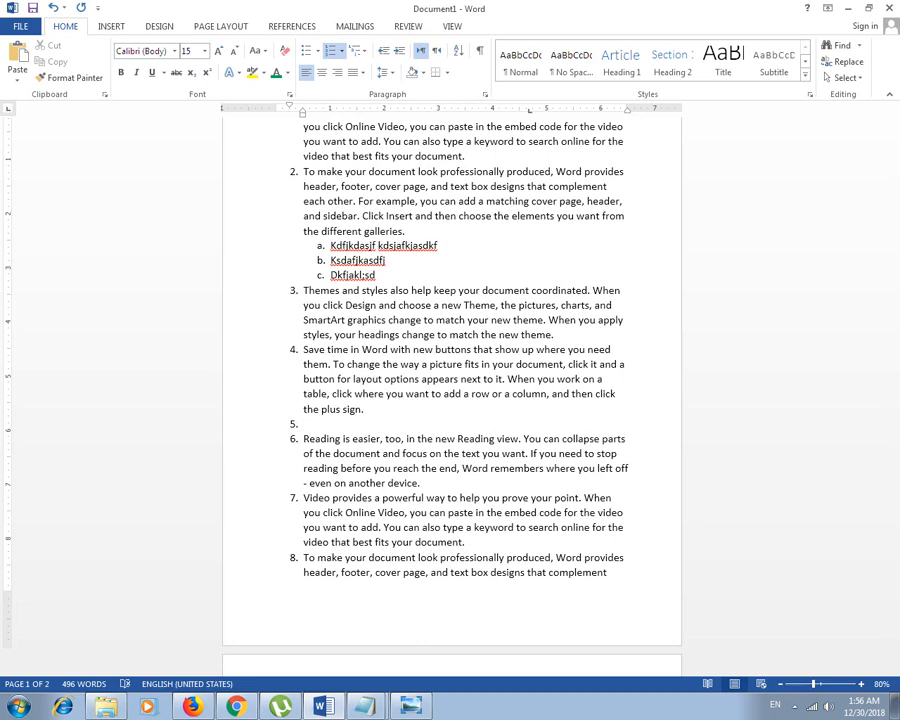
pyautogui.press('Tab')
pyautogui.write('dsfasdfasd')
pyautogui.press('Return')
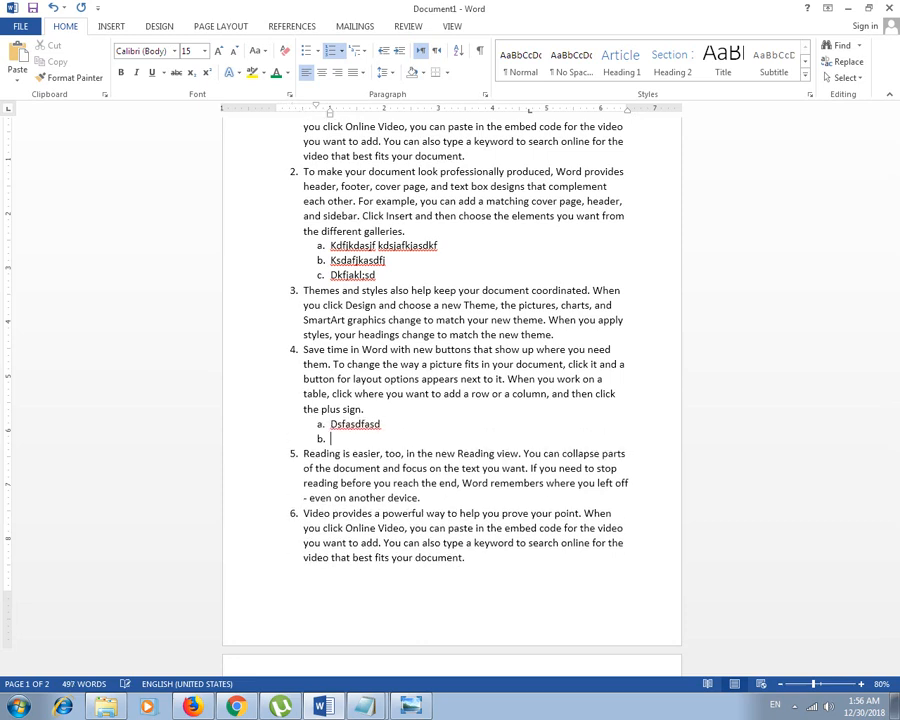
pyautogui.write('dfasdf')
pyautogui.press('Return')
pyautogui.write('dsfasdf')
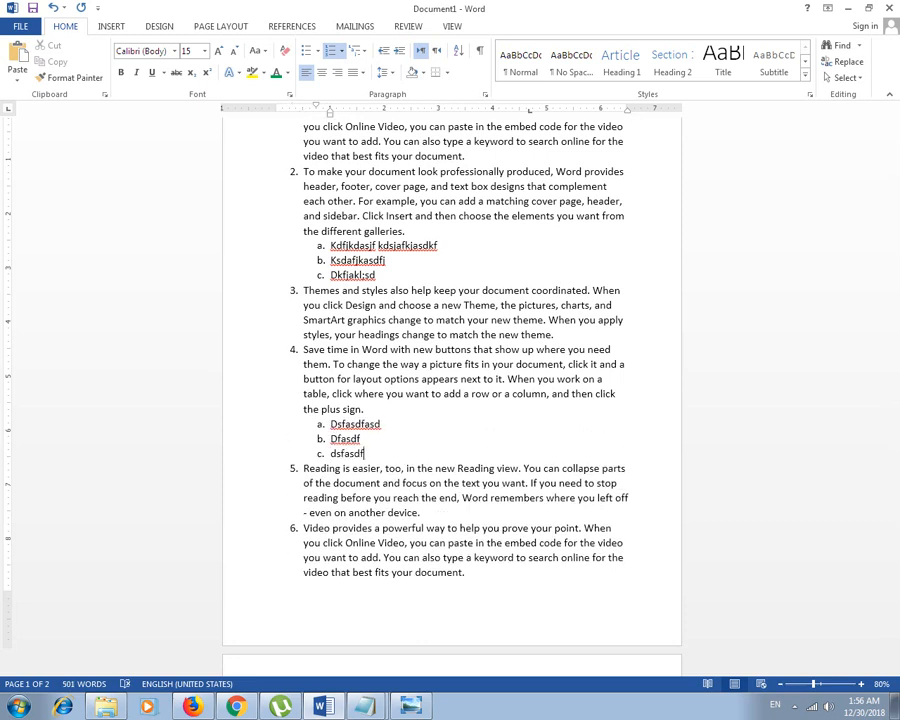
# Add third-level items "Gdfsgdasf", "Dsfdsaf", "Asdfad" and "Sfdas" under "Dsfasdf", leaving an empty fifth item
pyautogui.press('Return')
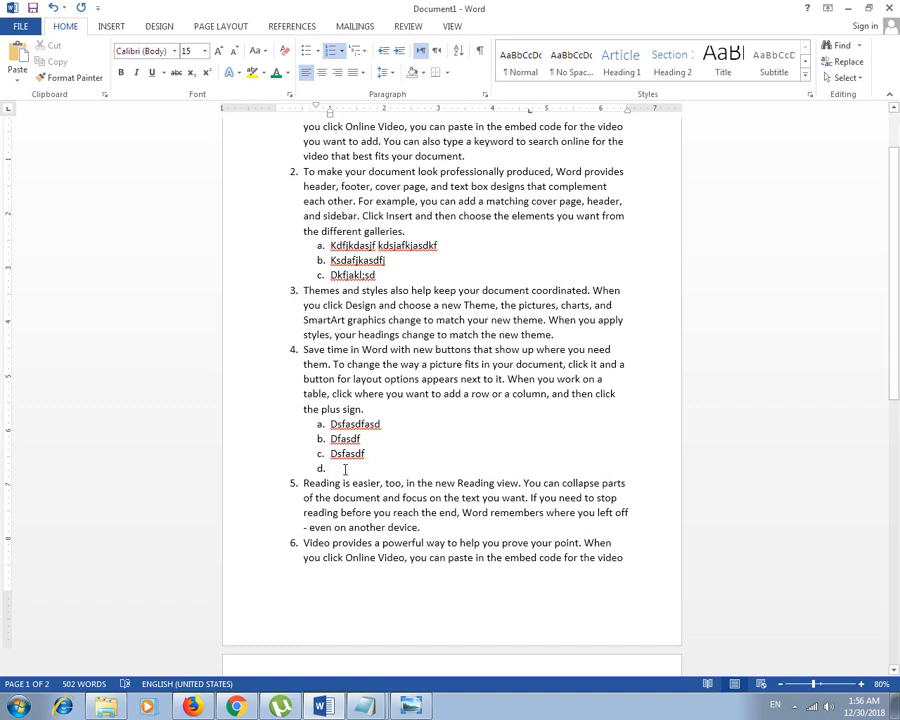
pyautogui.press('Tab')
pyautogui.write('gdfsgdasf')
pyautogui.press('Return')
pyautogui.write('dsfdsaf')
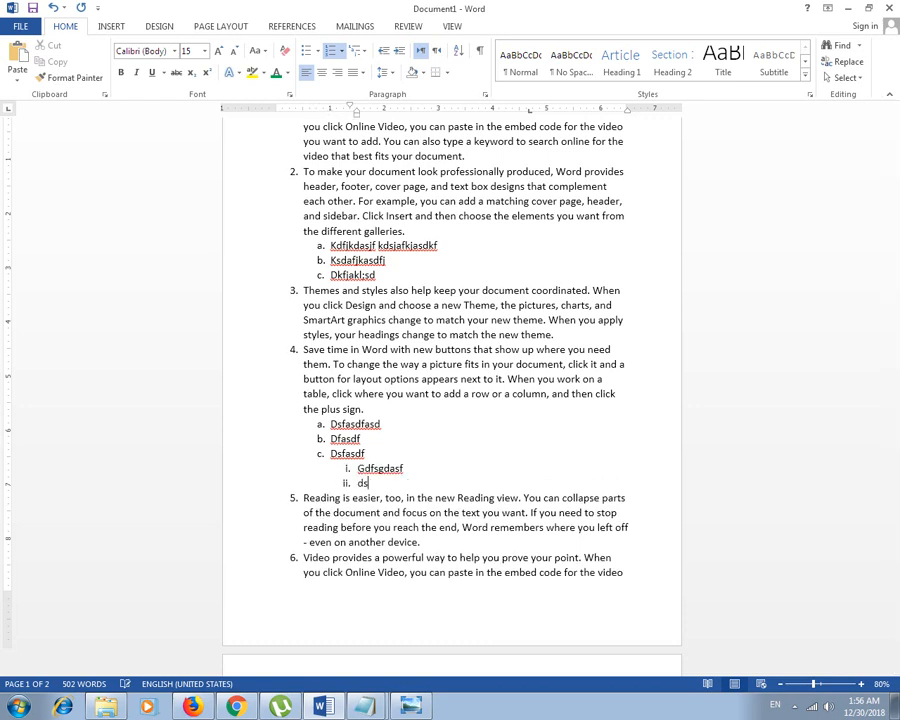
pyautogui.press('Return')
pyautogui.write('asdfad')
pyautogui.press('Return')
pyautogui.write('sfdas')
pyautogui.press('Return')
pyautogui.write('dsf')
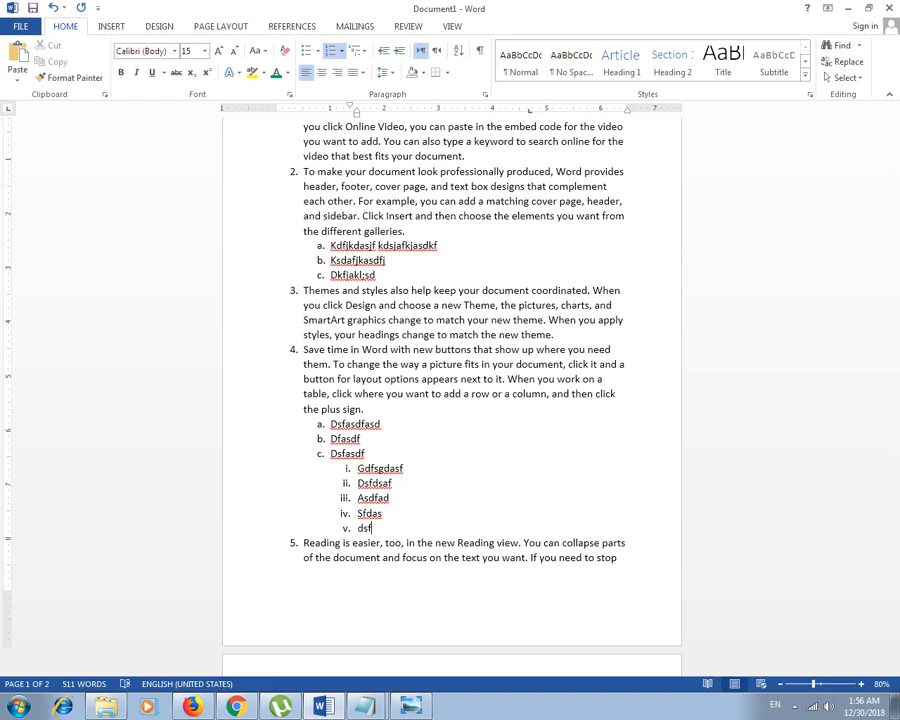
pyautogui.press('BackSpace')
pyautogui.press('BackSpace')
pyautogui.press('BackSpace')
# Demote the empty item after "Sfdas" and add fourth-level items "Dsfdsf", "Dsf", "Ds" and "Fasd"
pyautogui.press('Tab')
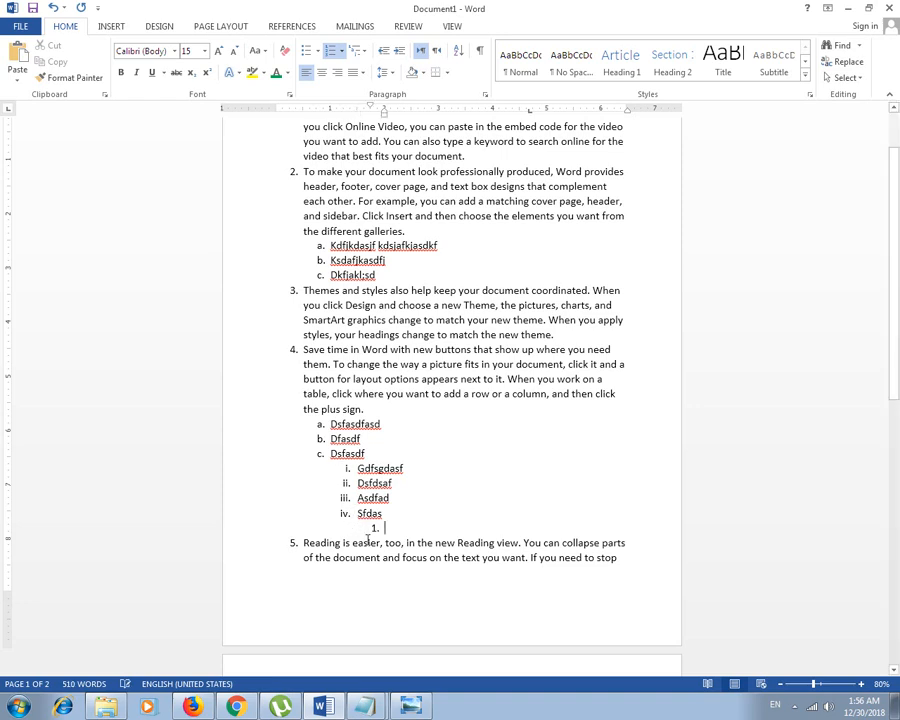
pyautogui.write('dsfdsf')
pyautogui.press('Return')
pyautogui.write('dsf')
pyautogui.press('Return')
pyautogui.write('ds')
pyautogui.press('Return')
pyautogui.write('f')
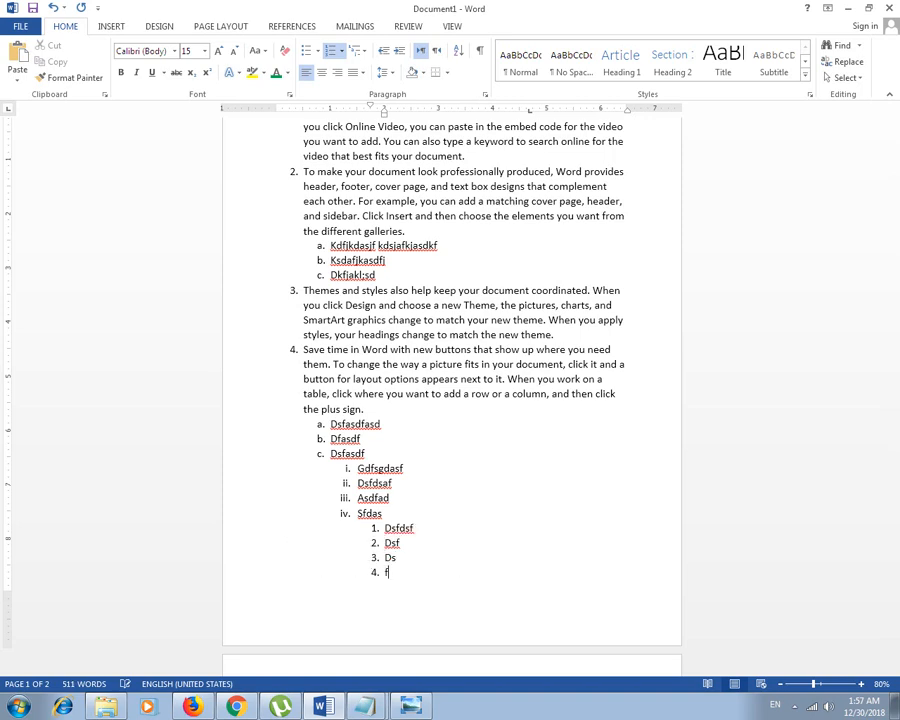
pyautogui.write('asd')
pyautogui.press('Return')
# Apply the 1. 2. 3. format from the numbering library to the entire list
pyautogui.moveTo(412, 524); pyautogui.dragTo(285, 337)
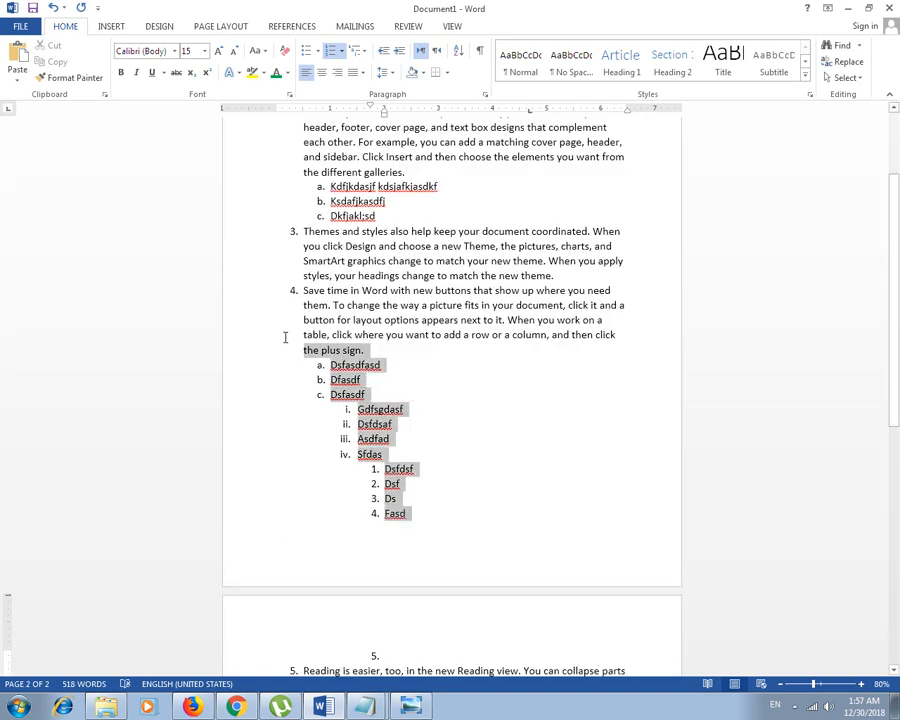
pyautogui.scroll(3, 400, 424)
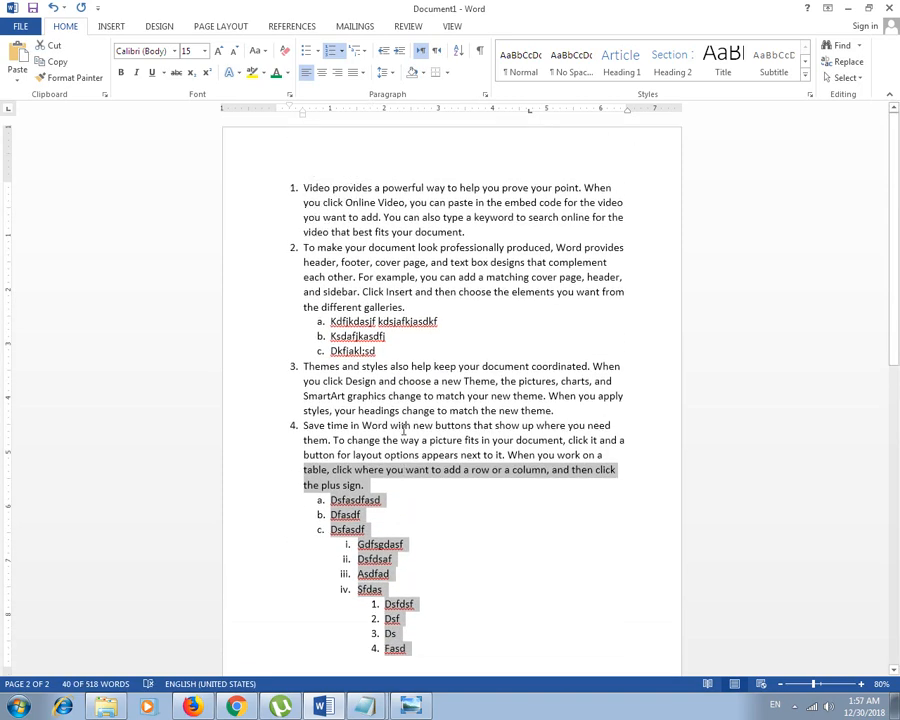
pyautogui.hotkey('ctrl', 'a')
pyautogui.click(341, 50)
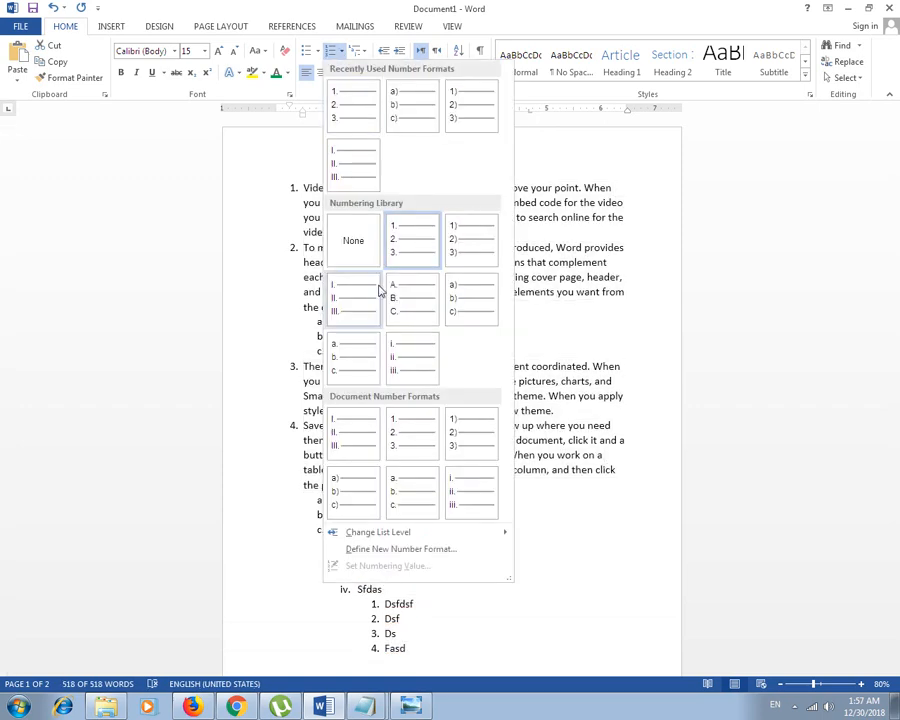
pyautogui.click(410, 249)
pyautogui.click(390, 320)
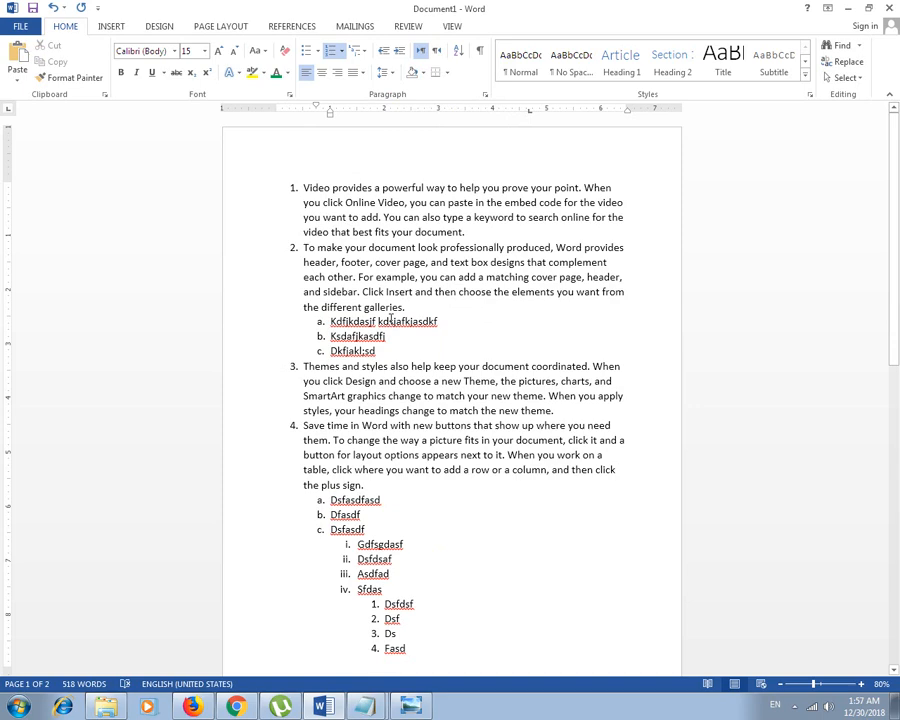
# Add numbered items "Dsfasdfasd", "Sdf", "Asdf", "Sdaf", "Asd" and "F" after item 10 at the end of the list
pyautogui.scroll(-10, 390, 318)
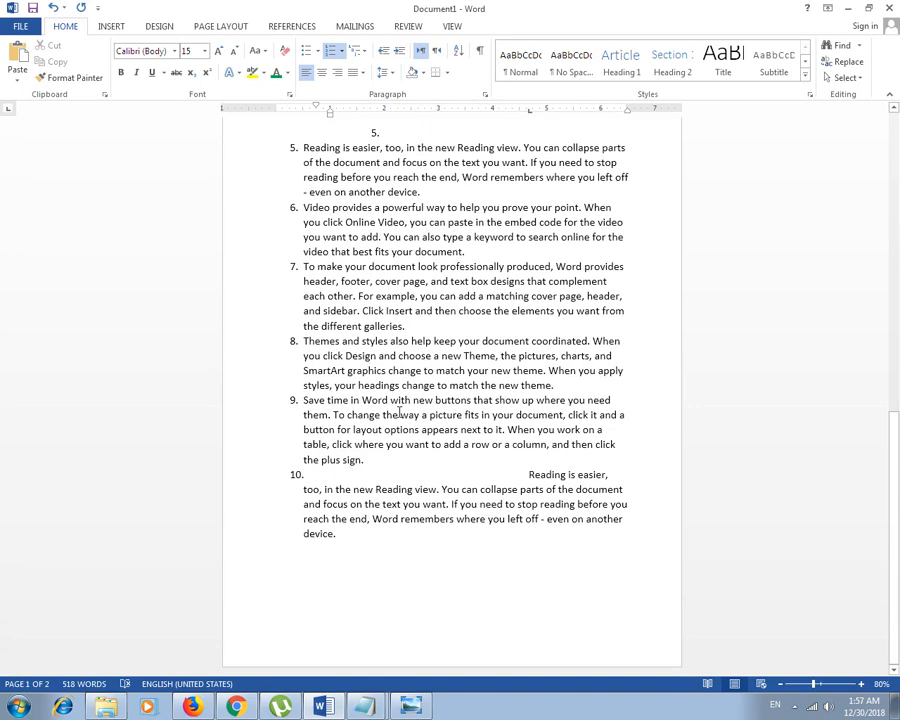
pyautogui.click(348, 533)
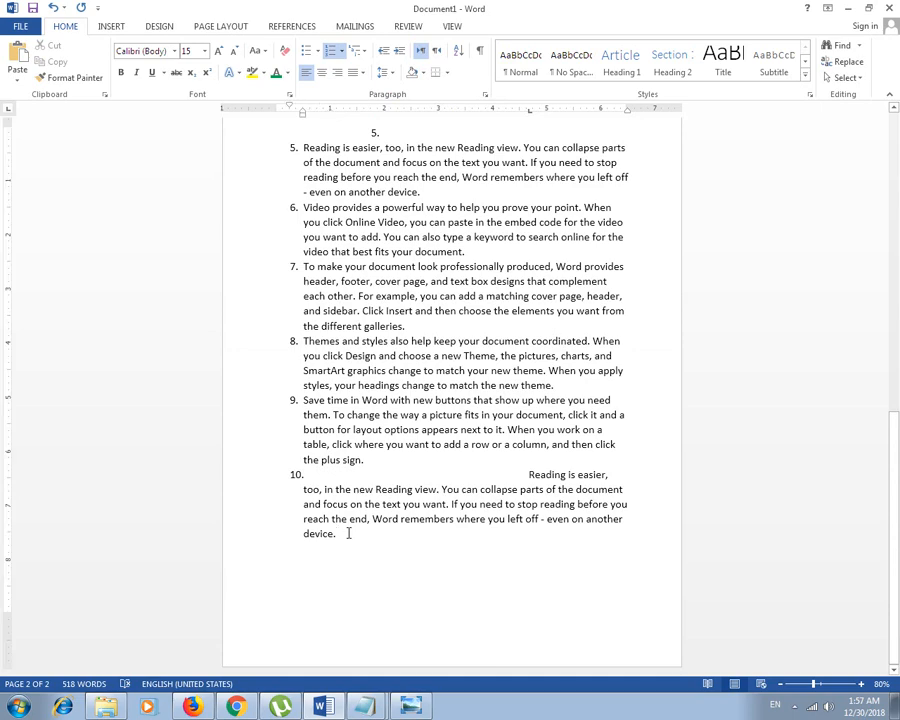
pyautogui.press('Return')
pyautogui.write('dsfasdfasd')
pyautogui.press('Return')
pyautogui.write('sdfasd')
pyautogui.press('Return')
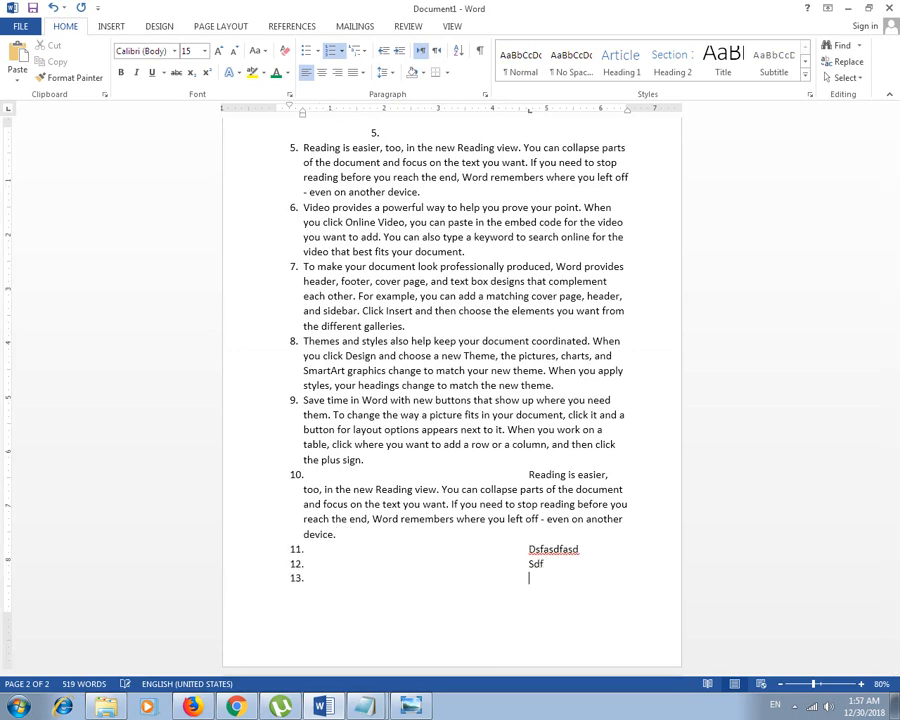
pyautogui.write('f')
pyautogui.press('Return')
pyautogui.write('sdaf asd')
pyautogui.press('Return')
pyautogui.write('f')
pyautogui.press('Return')
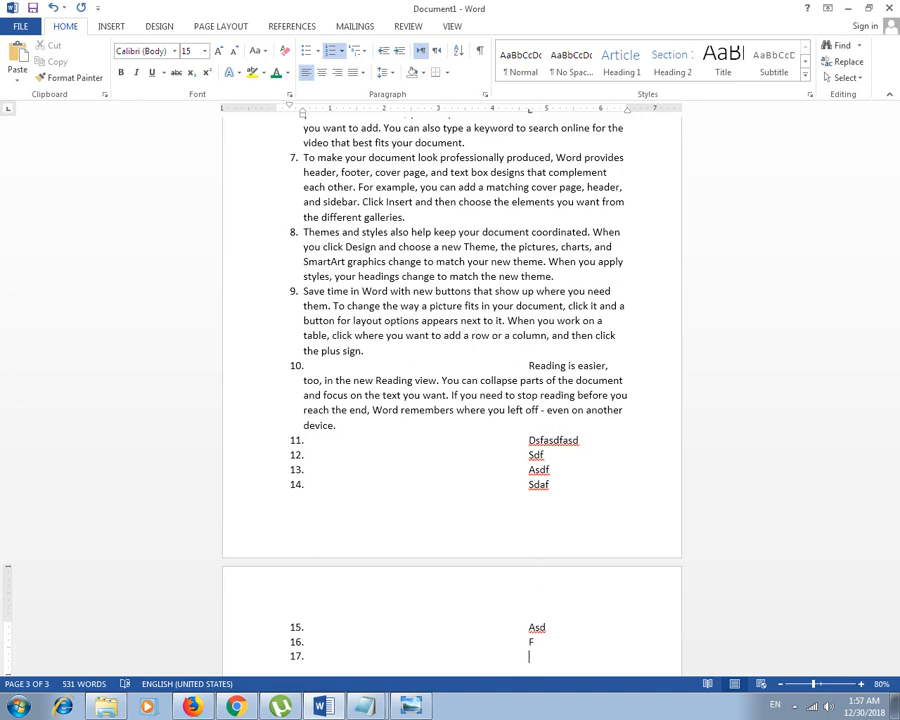
# Replace the entire document content with sample paragraphs generated by =rand(22)
pyautogui.hotkey('ctrl', 'a')
pyautogui.press('BackSpace')
pyautogui.write('=r')
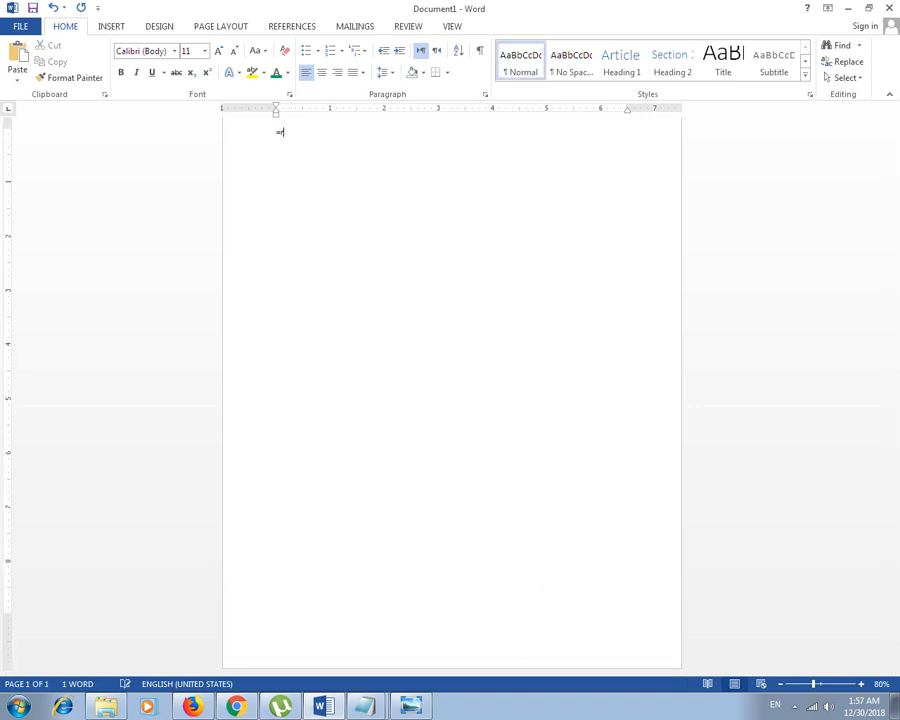
pyautogui.write('and(22)')
pyautogui.press('Return')
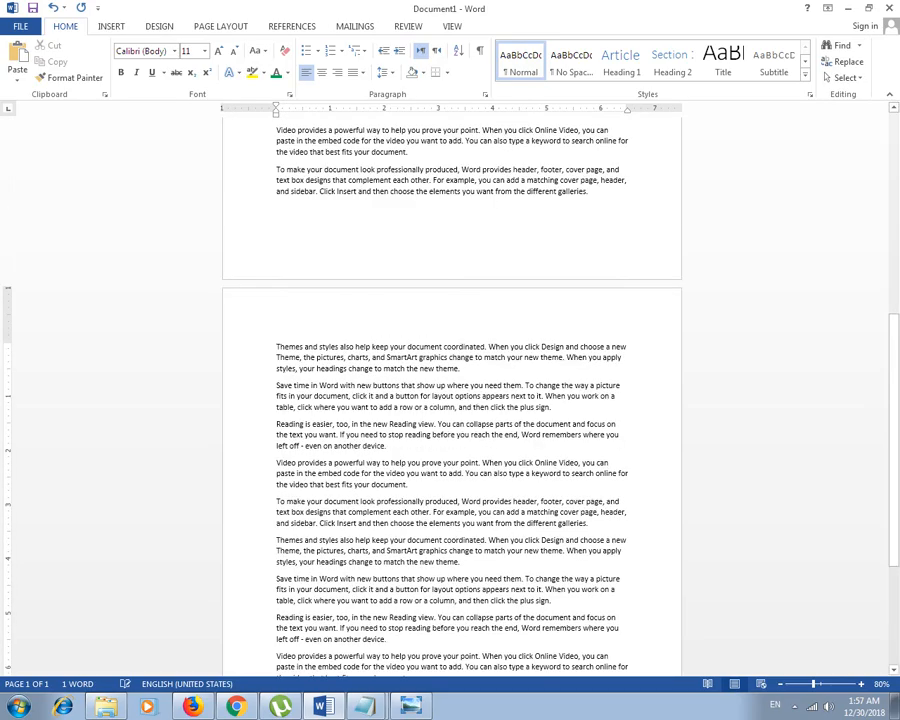
pyautogui.keyDown('ctrl'); pyautogui.scroll(3, 348, 382); pyautogui.keyUp('ctrl')
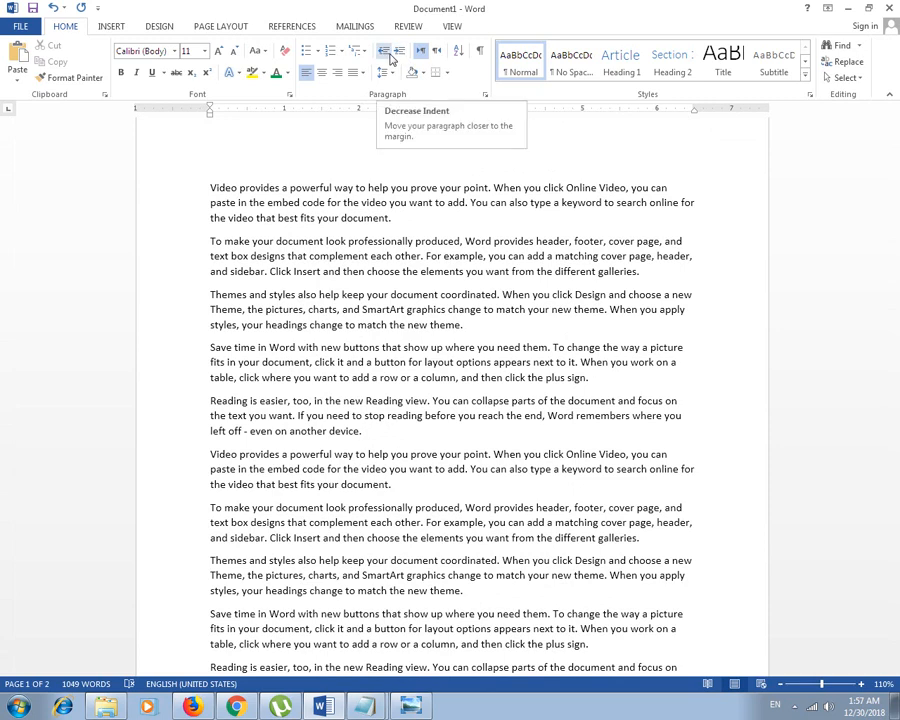
# Indent the third paragraph, "Themes and styles", by two levels and return it to the margin
pyautogui.click(226, 203)
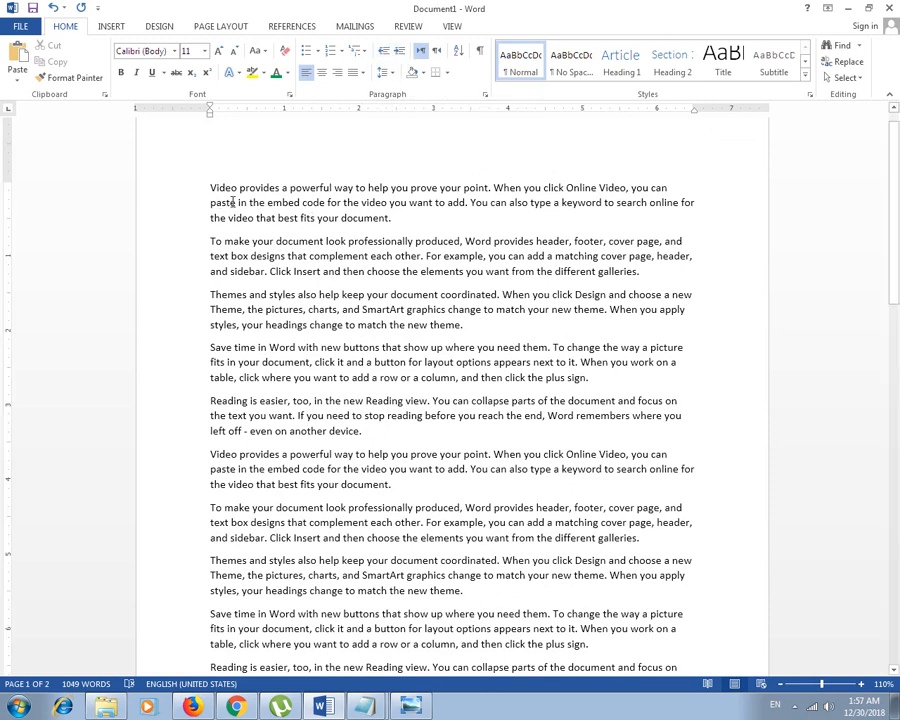
pyautogui.click(327, 310)
pyautogui.click(397, 55)
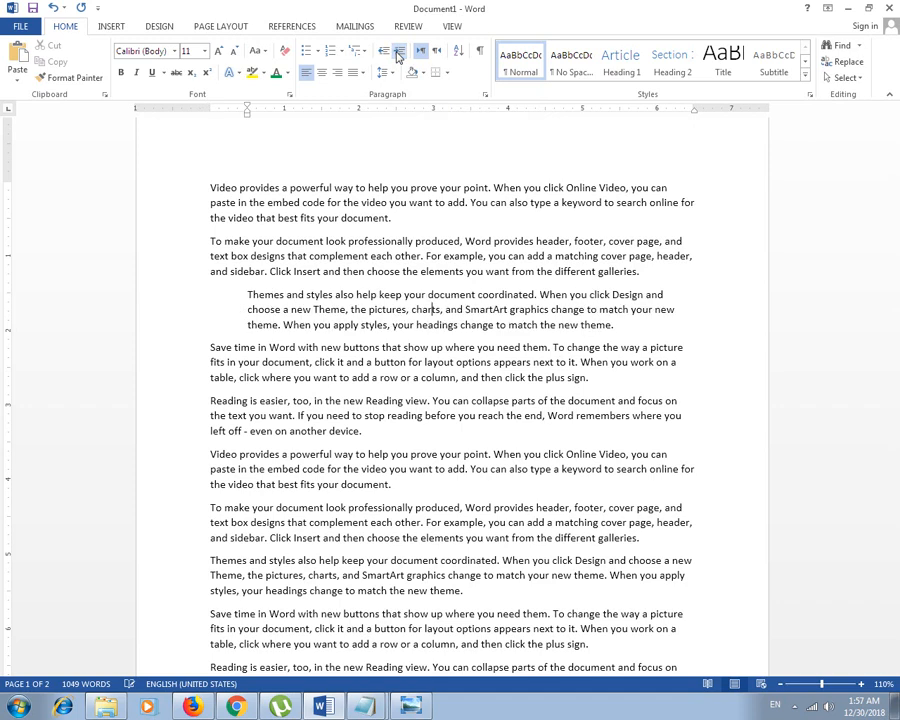
pyautogui.click(397, 55)
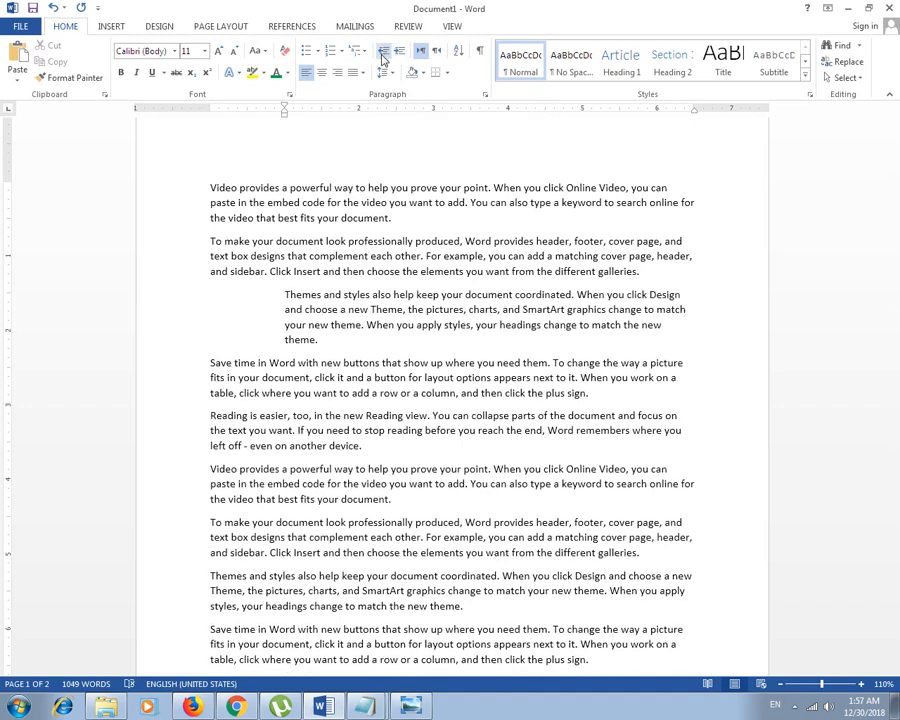
pyautogui.click(382, 55)
pyautogui.click(382, 55)
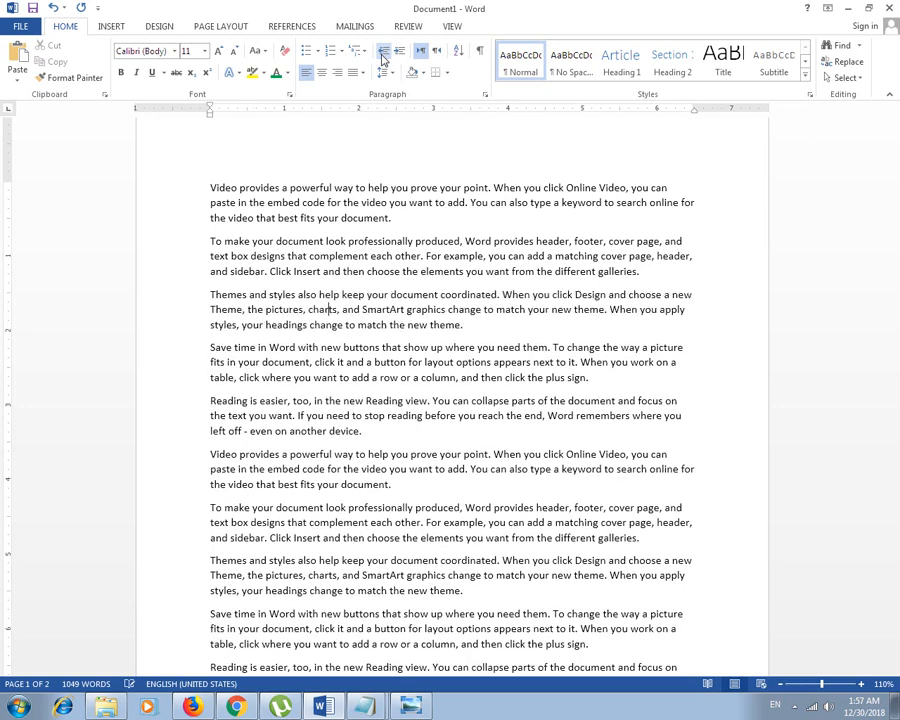
# Indent the fifth paragraph, "Reading is easier", by two levels and bring it back to the margin
pyautogui.click(366, 400)
pyautogui.click(398, 52)
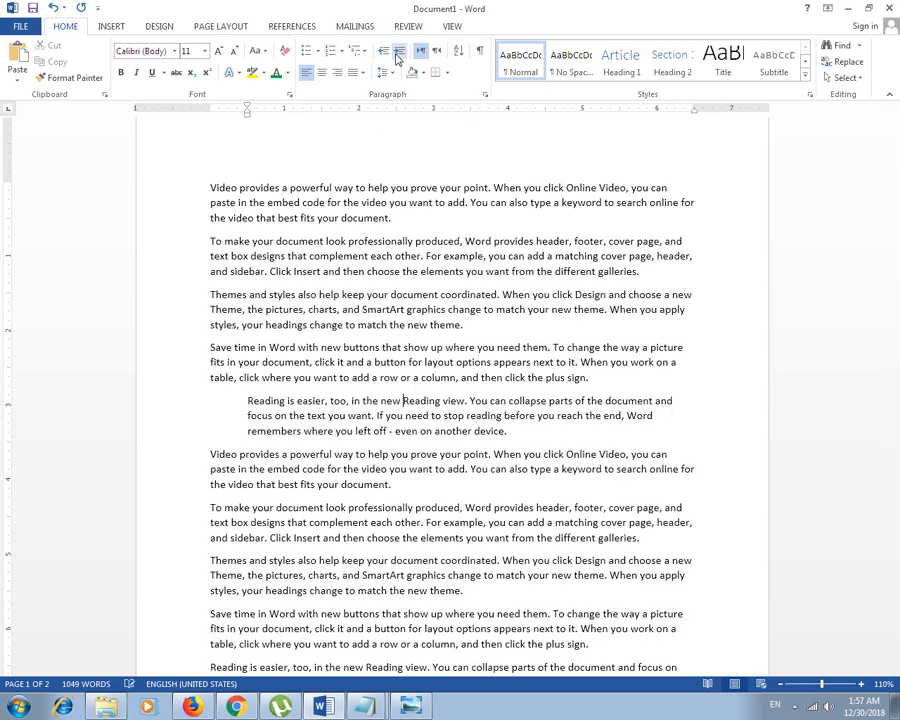
pyautogui.click(398, 52)
pyautogui.click(385, 53)
pyautogui.click(385, 53)
# Apply 1. 2. 3. numbering to all paragraphs in the document
pyautogui.hotkey('ctrl', 'a')
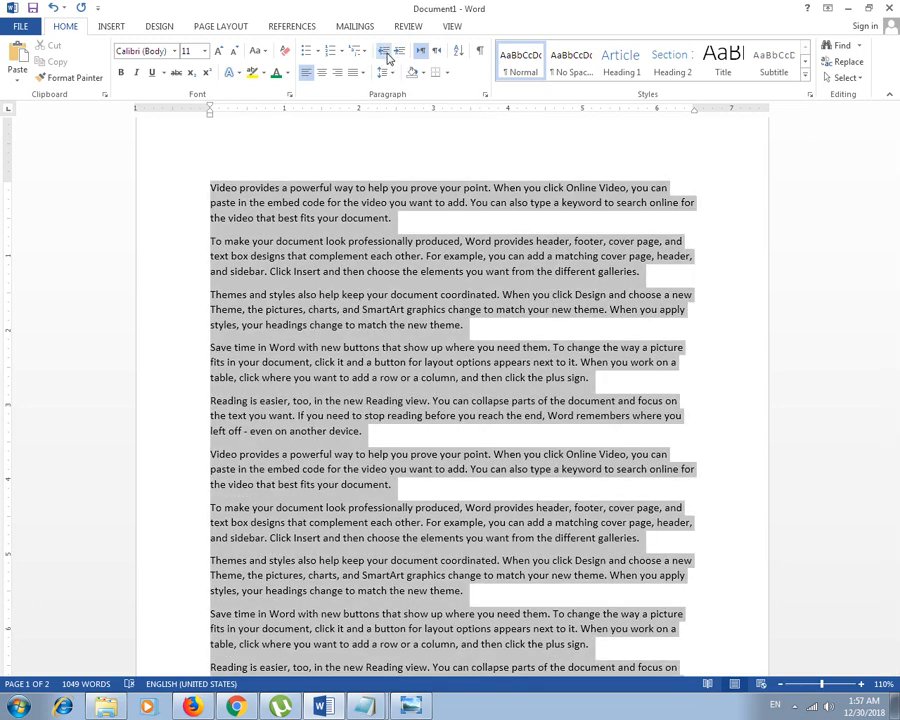
pyautogui.click(330, 50)
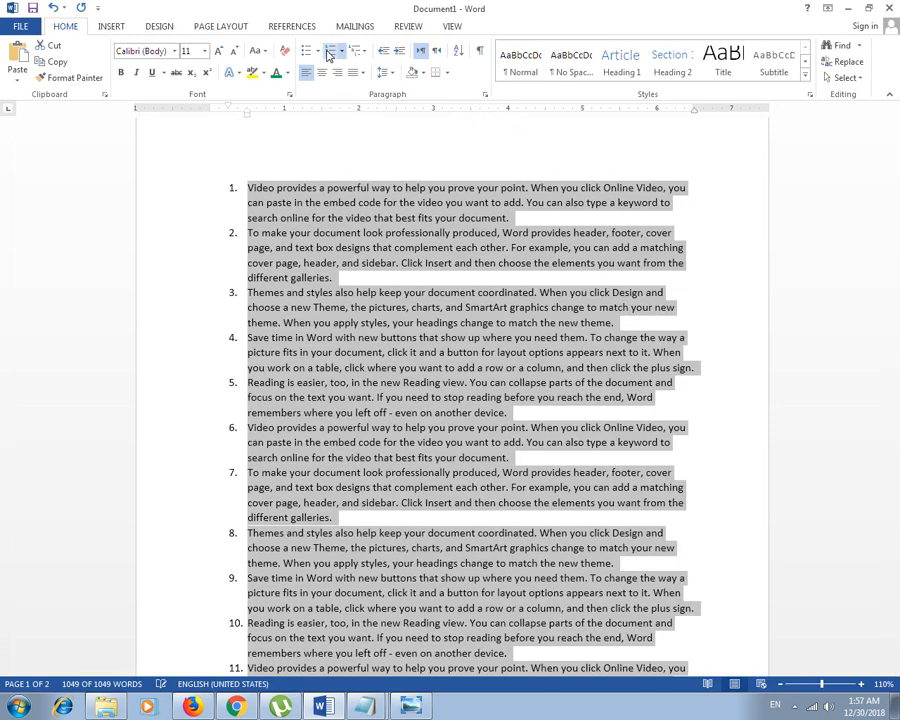
pyautogui.click(287, 372)
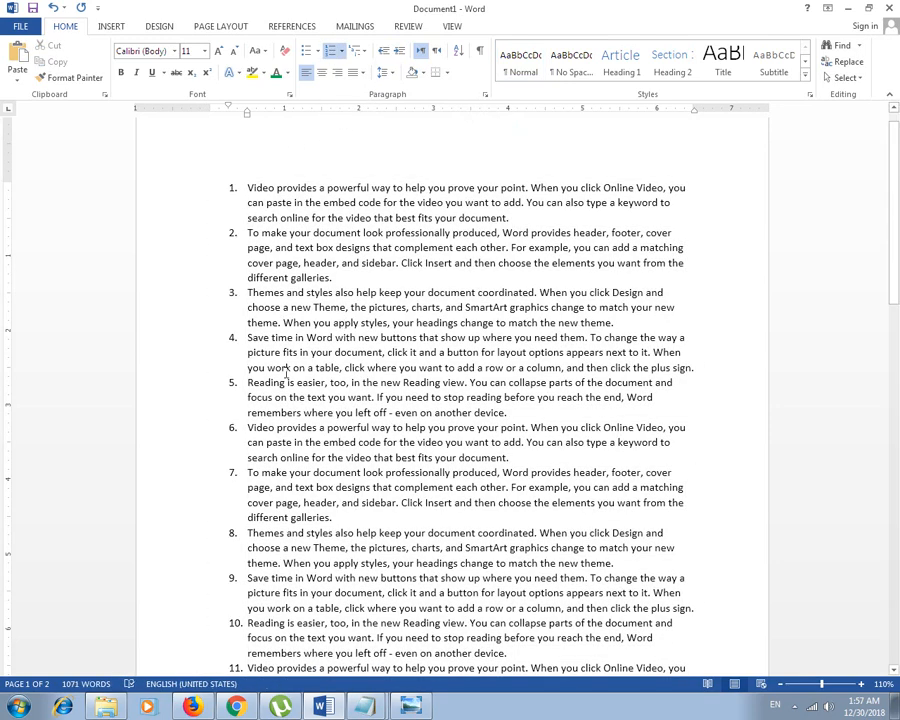
# Demote item 4, "Save time in Word", and the following "Video provides" item to second-level list items
pyautogui.click(249, 338)
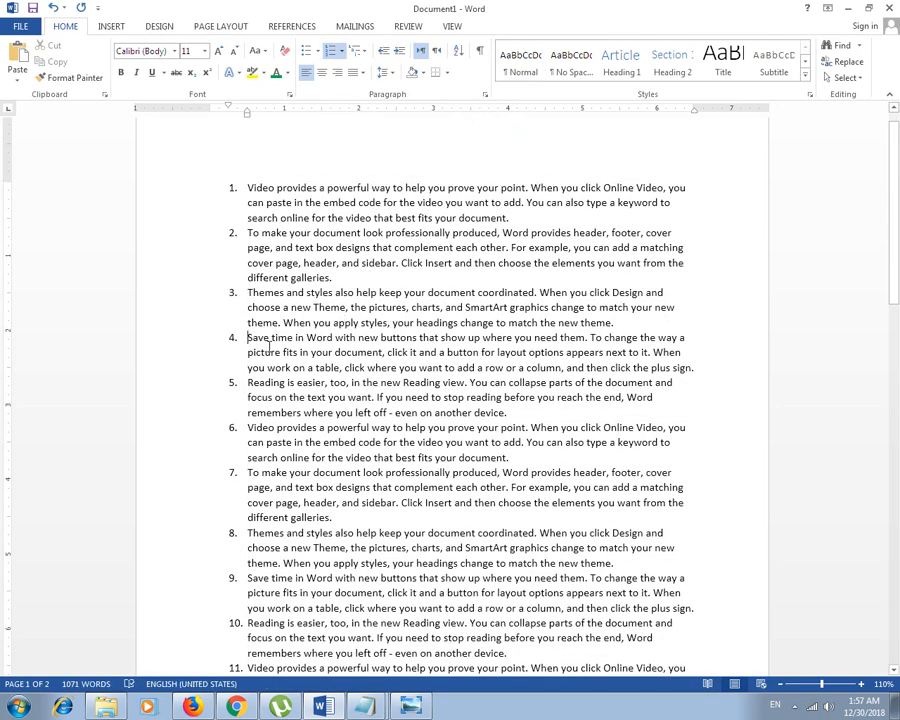
pyautogui.click(401, 58)
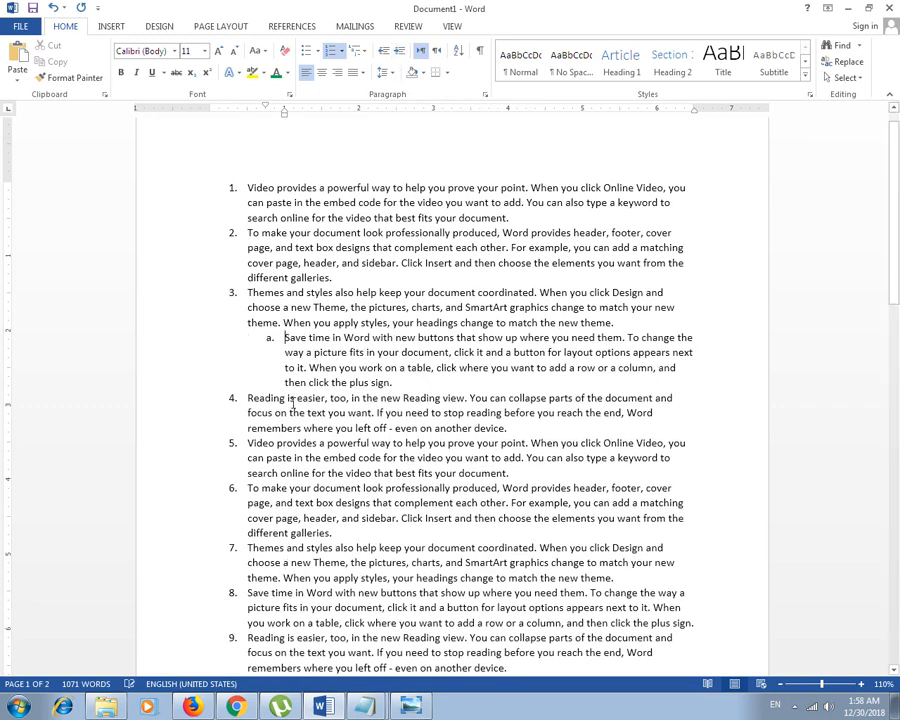
pyautogui.scroll(-1, 306, 352)
pyautogui.scroll(-2, 306, 352)
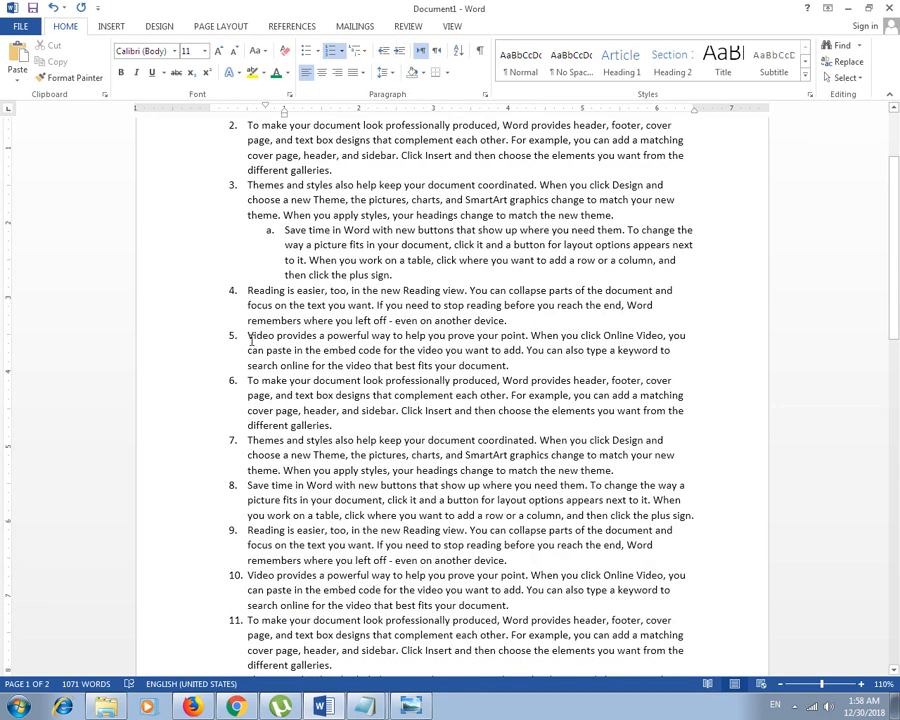
pyautogui.click(251, 336)
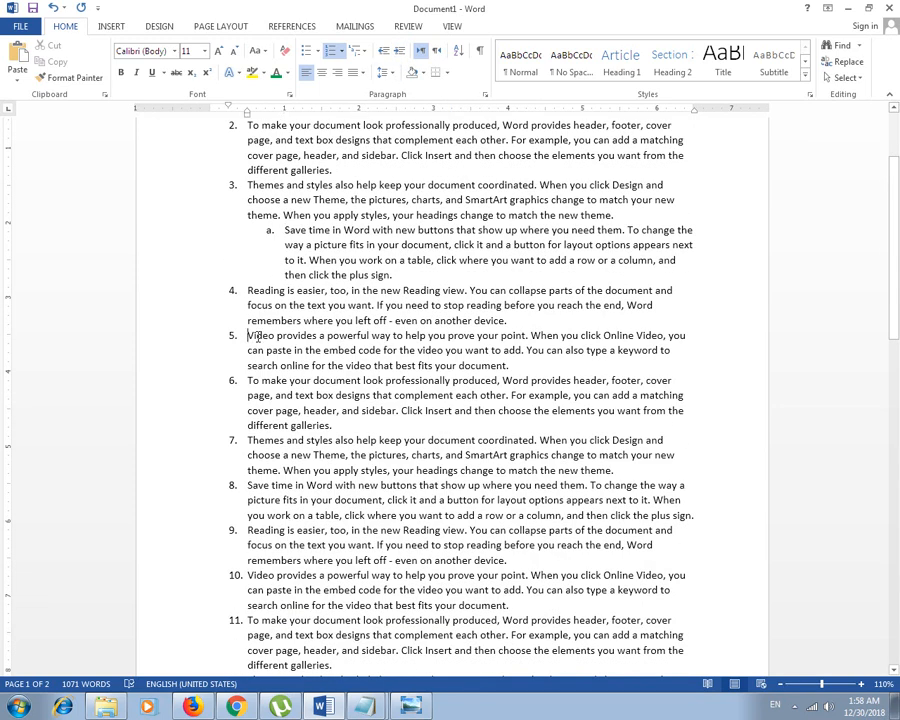
pyautogui.click(401, 58)
pyautogui.scroll(3, 377, 428)
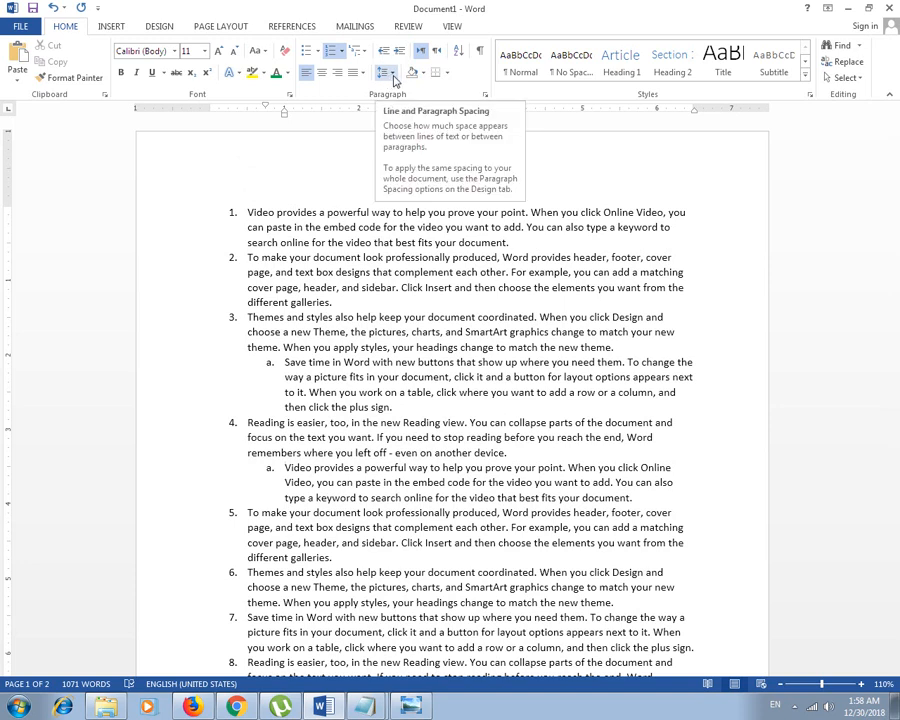
pyautogui.click(393, 74)
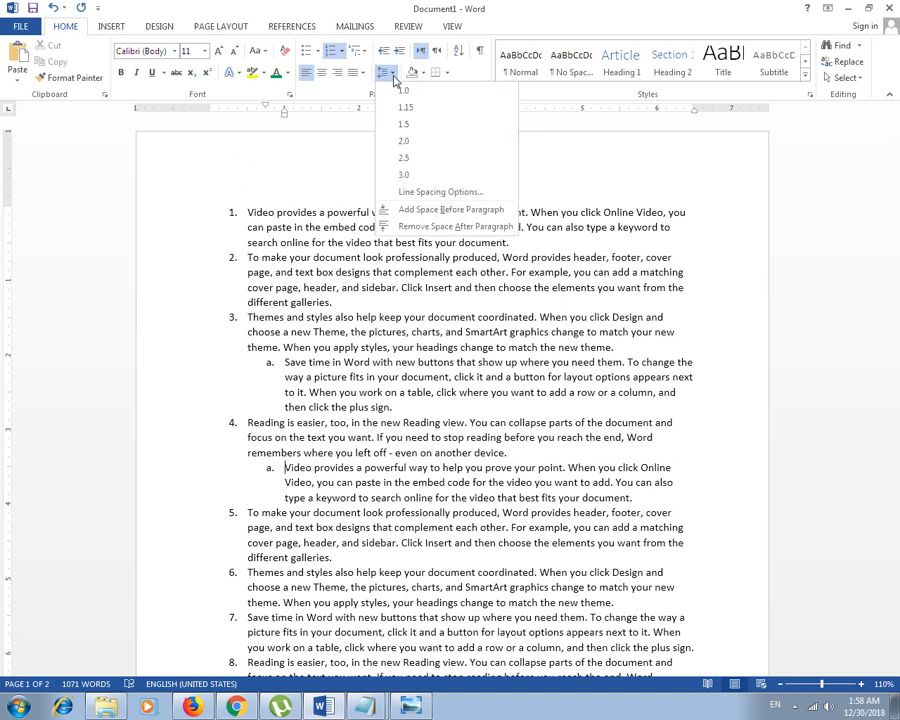
pyautogui.click(394, 77)
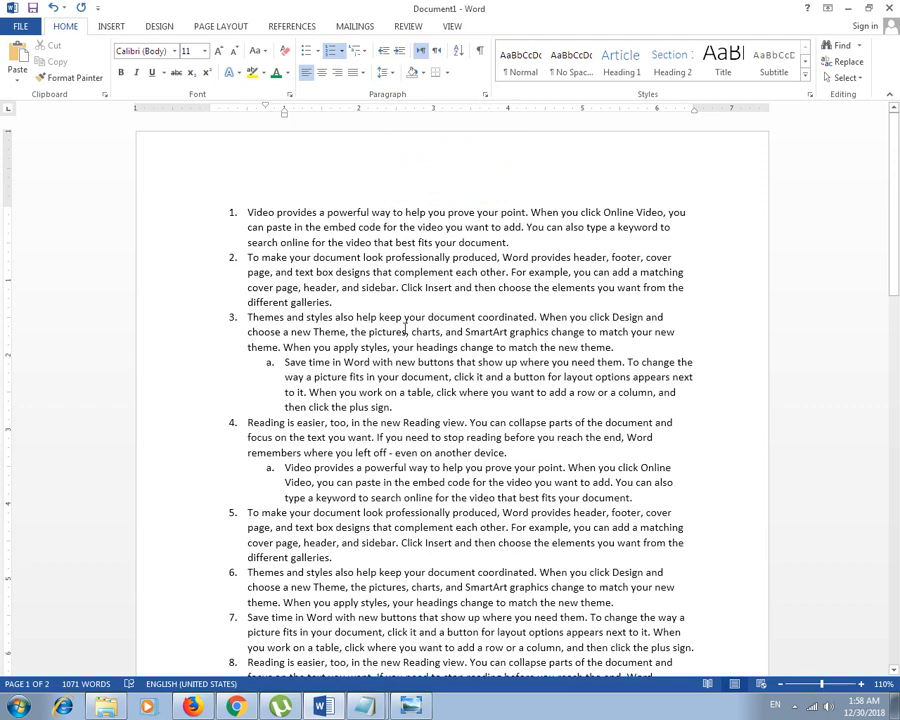
pyautogui.scroll(-3, 405, 328)
pyautogui.scroll(3, 405, 328)
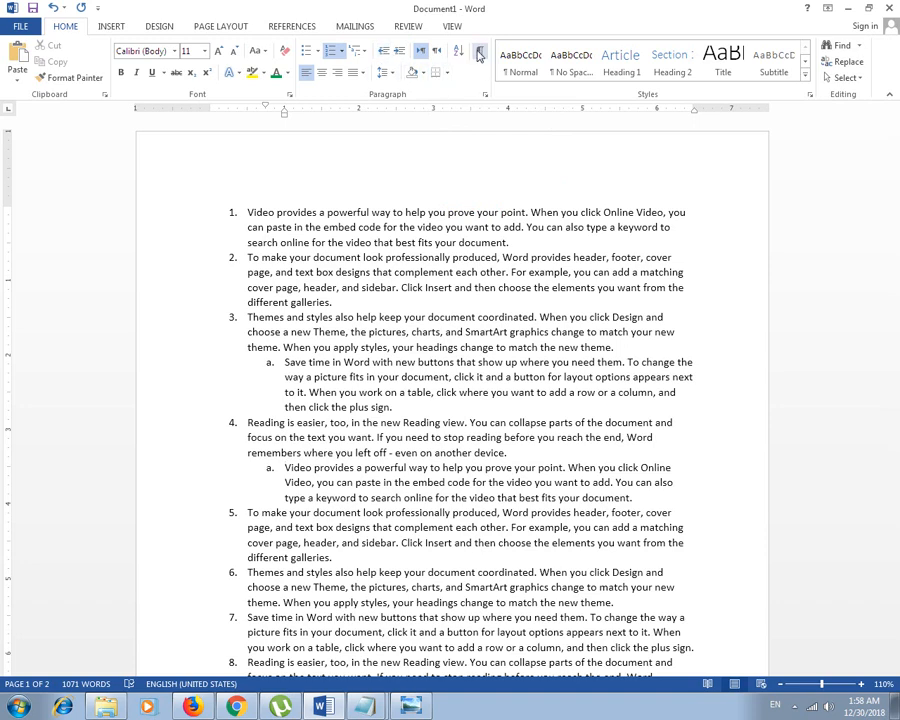
# Switch to the lecture title image in Windows Photo Viewer and show the hidden notification icons
pyautogui.click(794, 706)
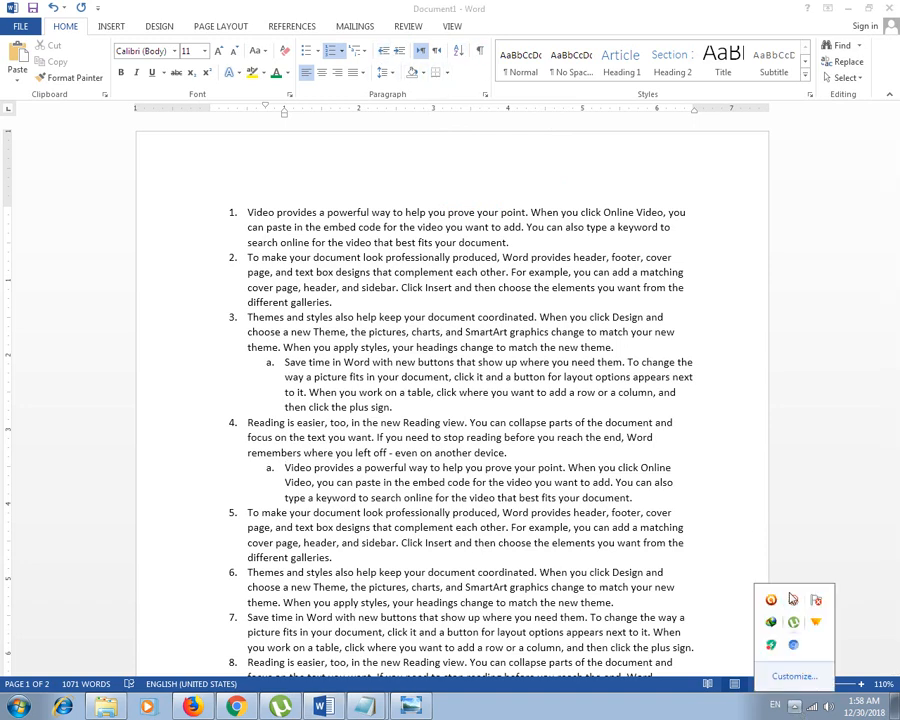
pyautogui.click(428, 711)
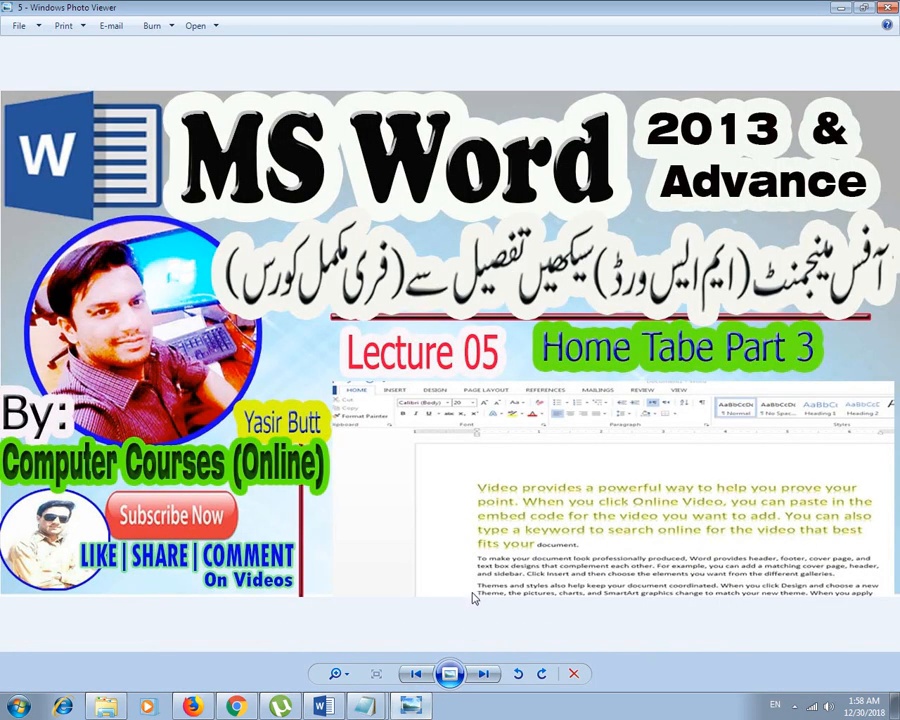
pyautogui.click(794, 710)
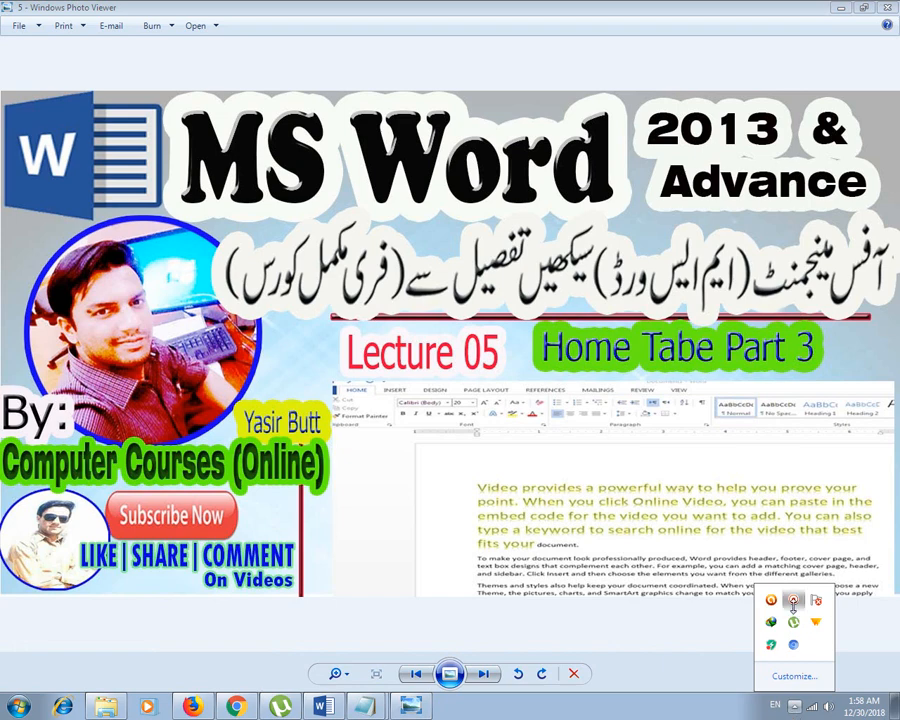